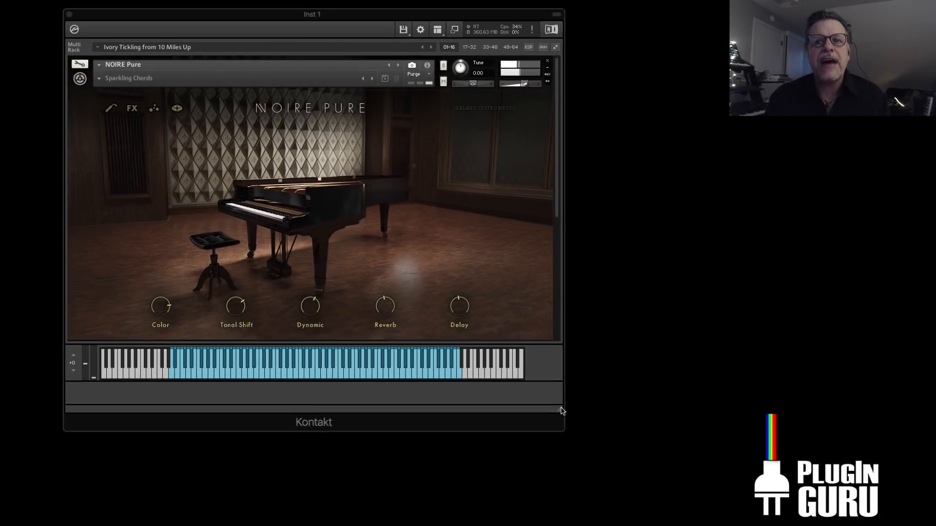
Enlarge the rack to show both instruments and audition PAD-Sleeping Skeletons soloed and muted against the NOIRE piano.
{"action": "left_click_drag", "start_coordinate": [666, 516], "coordinate": [564, 525]}
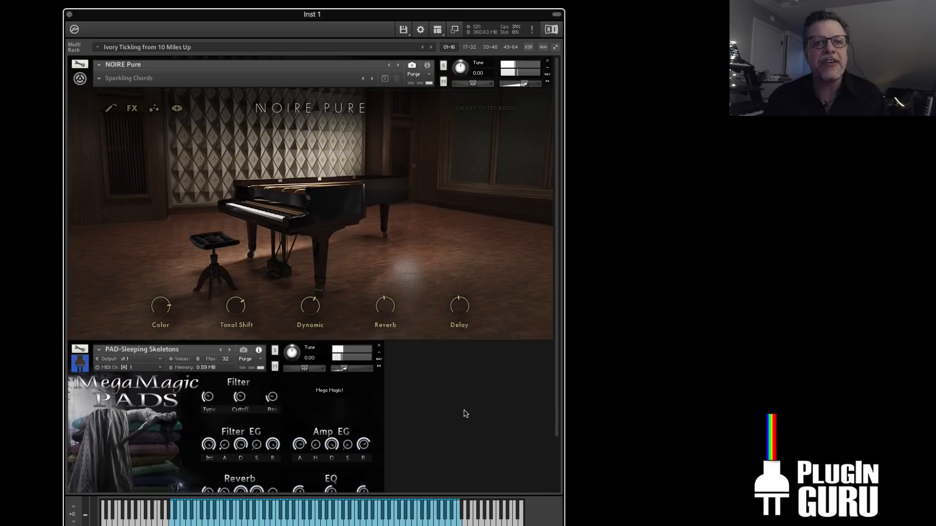
{"action": "scroll", "coordinate": [465, 415], "scroll_direction": "down", "scroll_amount": 1}
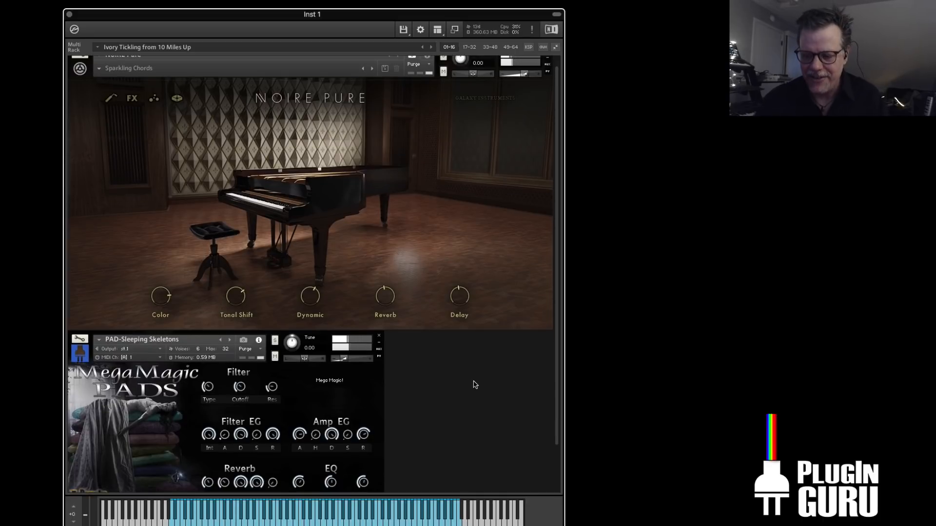
{"action": "left_click", "coordinate": [275, 340]}
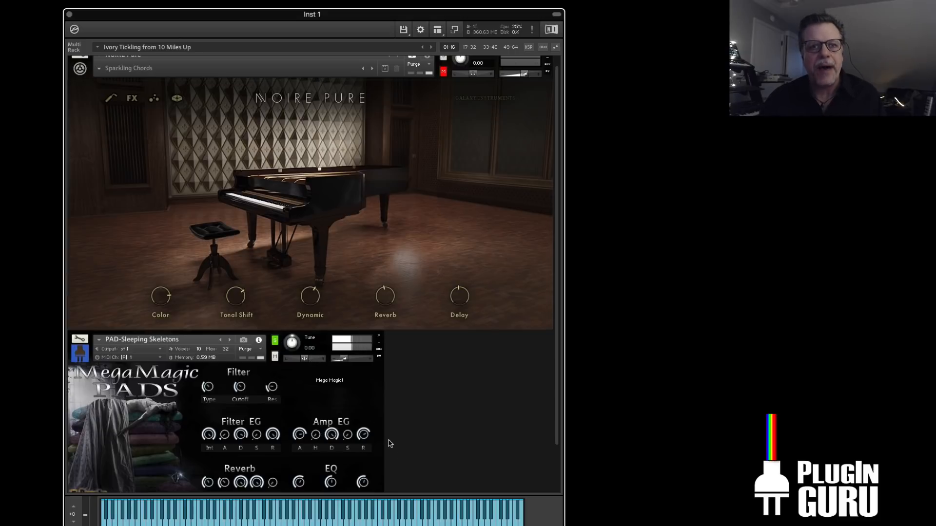
{"action": "left_click", "coordinate": [275, 341]}
{"action": "left_click", "coordinate": [275, 357]}
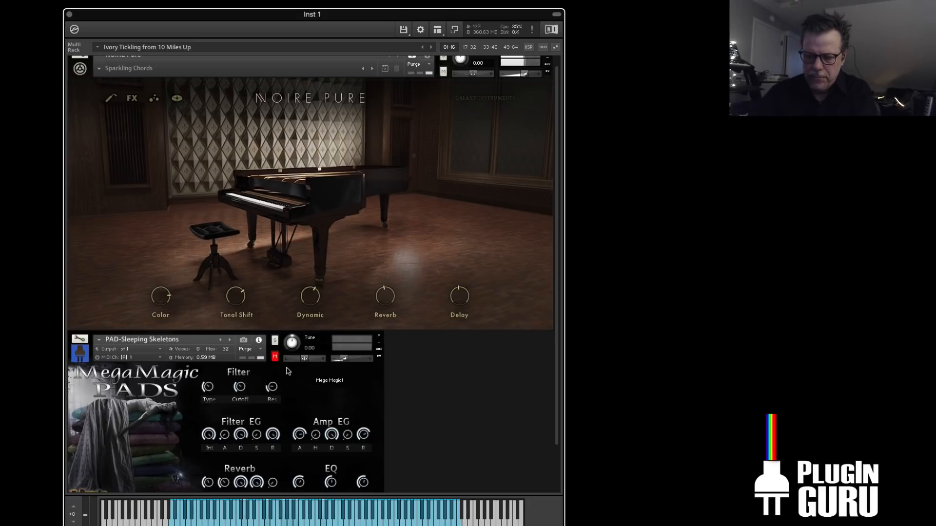
{"action": "left_click", "coordinate": [275, 358]}
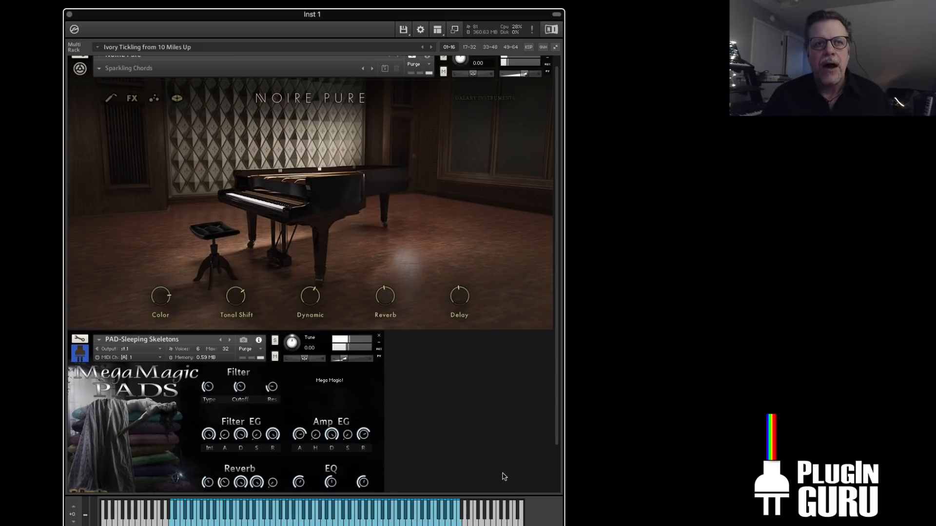
Load the multi When a Piano isnt a Piano and remove its PAD-Pastoral Warmth for Sad Days instrument.
{"action": "double_click", "coordinate": [479, 375]}
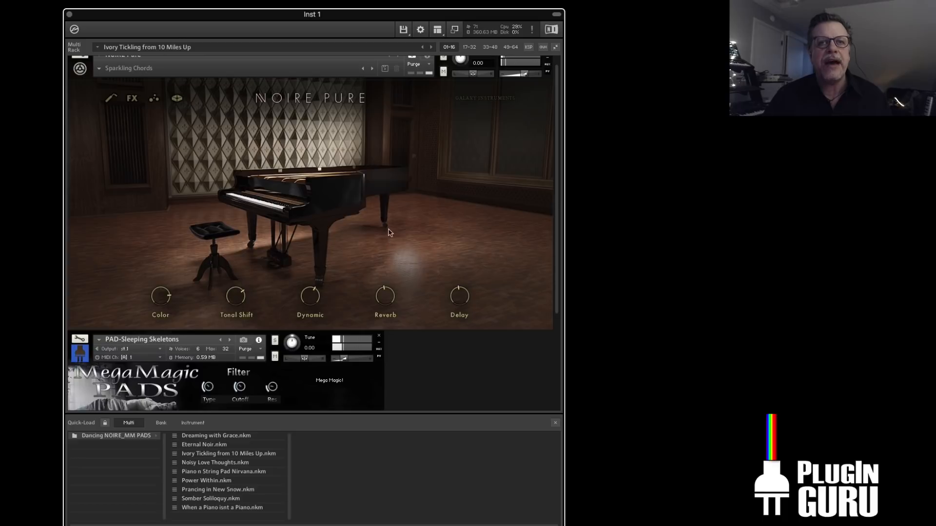
{"action": "left_click", "coordinate": [512, 164]}
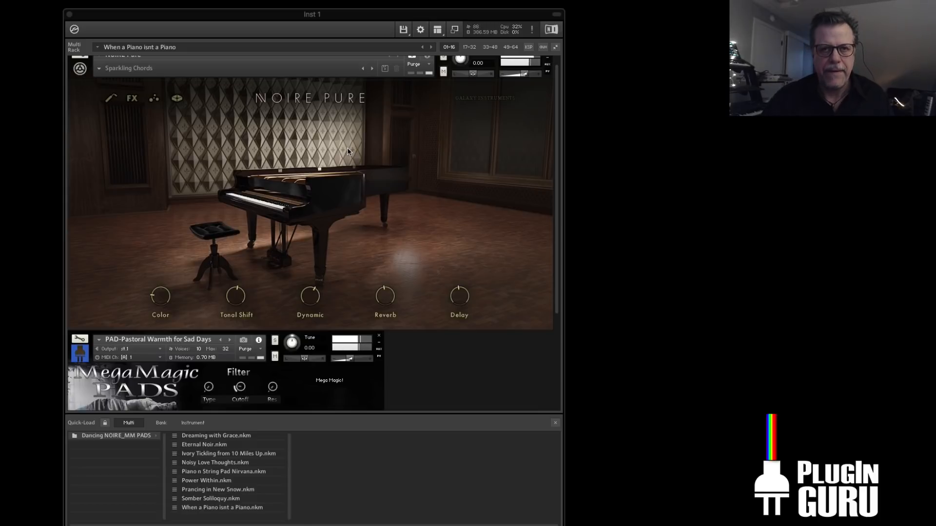
{"action": "left_click", "coordinate": [275, 357]}
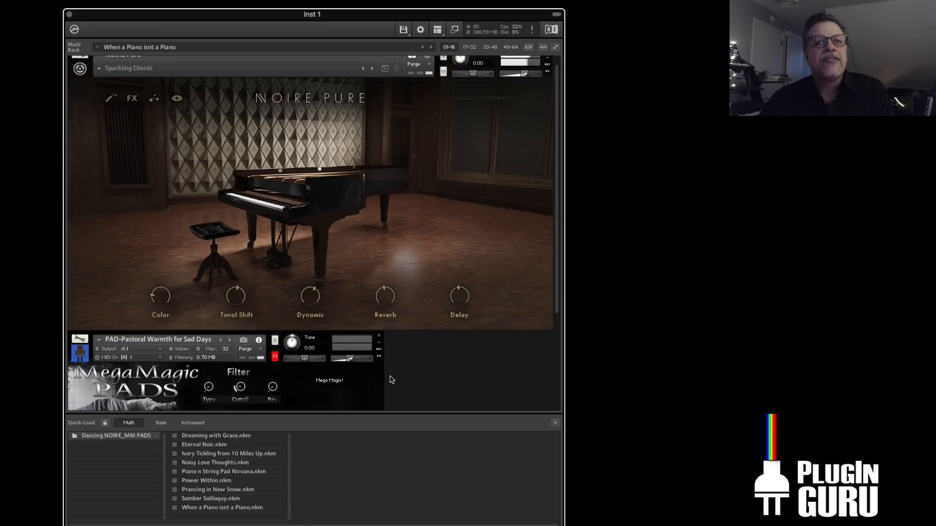
{"action": "left_click", "coordinate": [379, 336]}
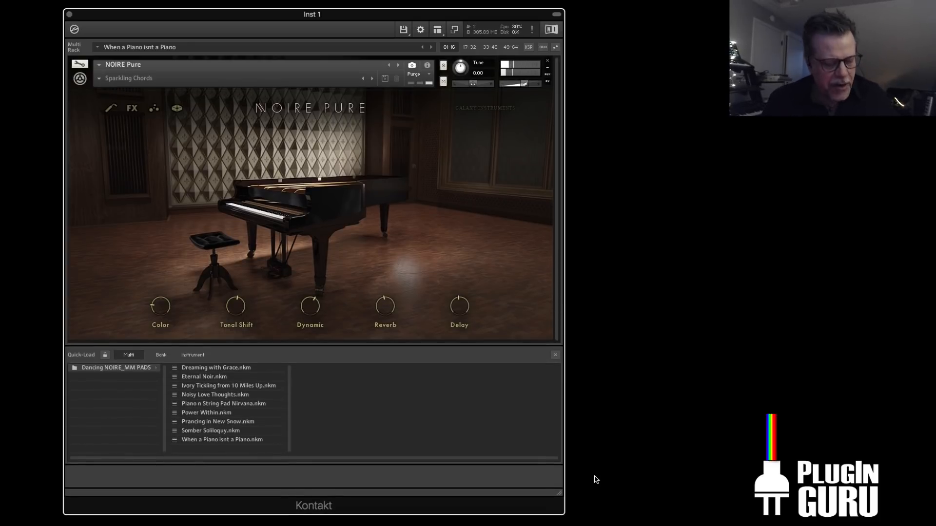
Switch to the web browser and view the Native Instruments NOIRE product page and the pluginguru.com home page.
{"action": "left_click", "coordinate": [596, 480]}
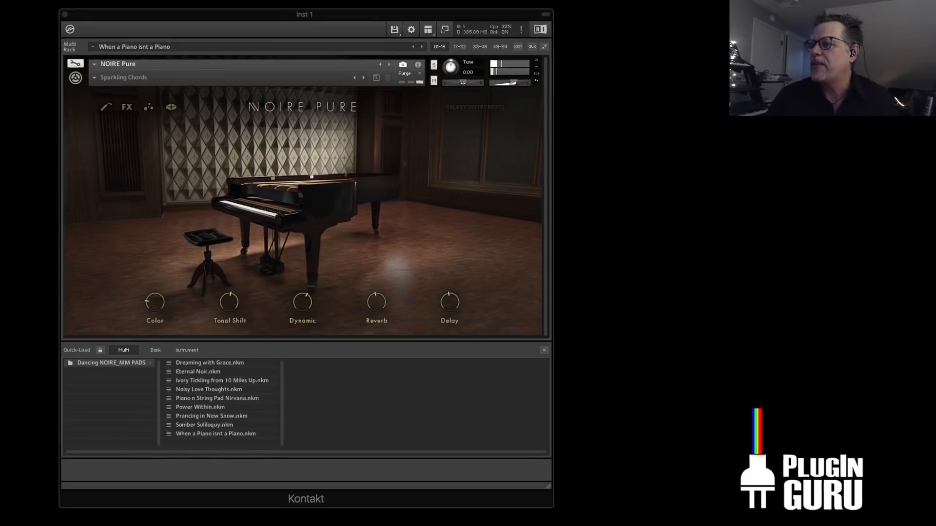
{"action": "left_click_drag", "start_coordinate": [926, 385], "coordinate": [427, 0]}
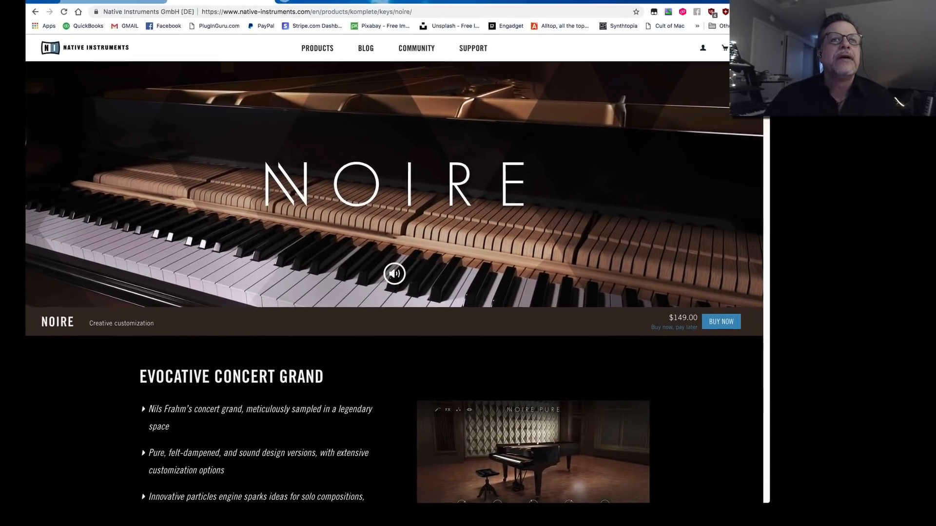
{"action": "left_click", "coordinate": [113, 1]}
{"action": "left_click_drag", "start_coordinate": [330, 2], "coordinate": [308, 0]}
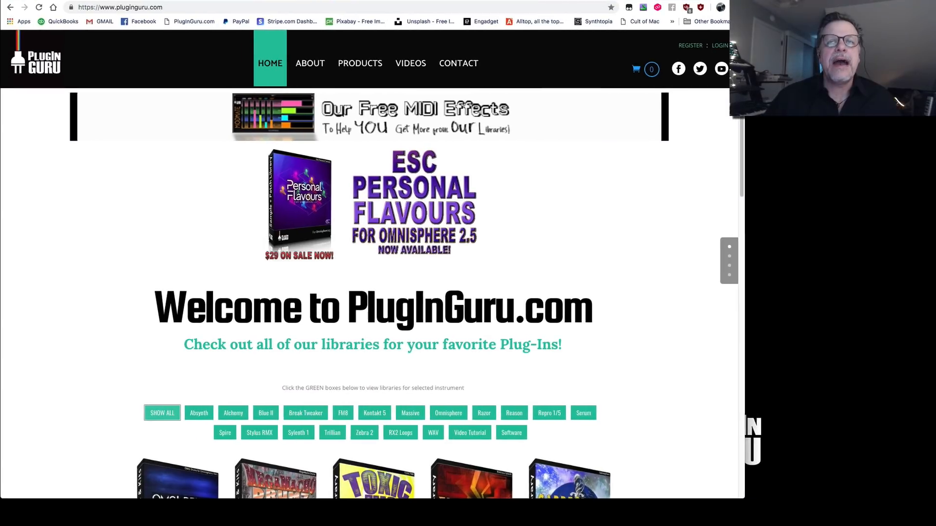
{"action": "mouse_move", "coordinate": [343, 84]}
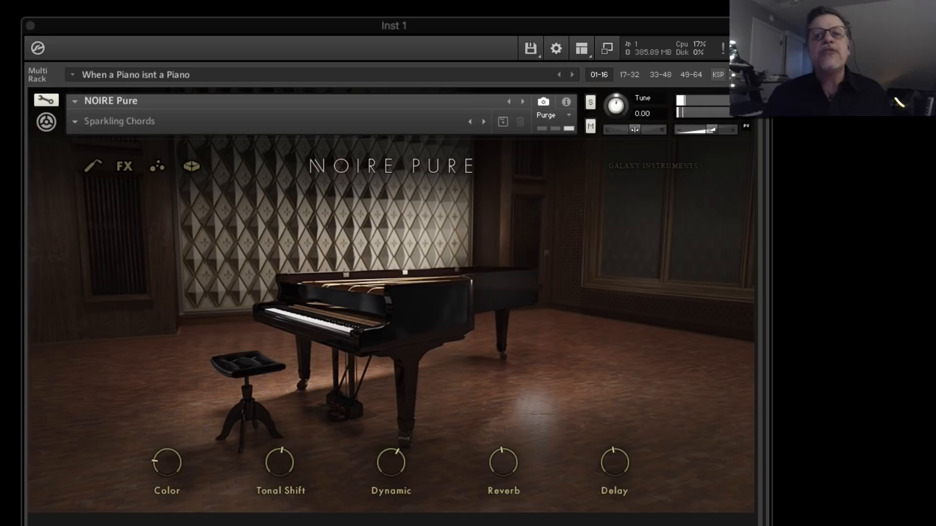
Return to Kontakt, show the library browser and list the instruments of the Noire library.
{"action": "left_click_drag", "start_coordinate": [588, 28], "coordinate": [827, 25]}
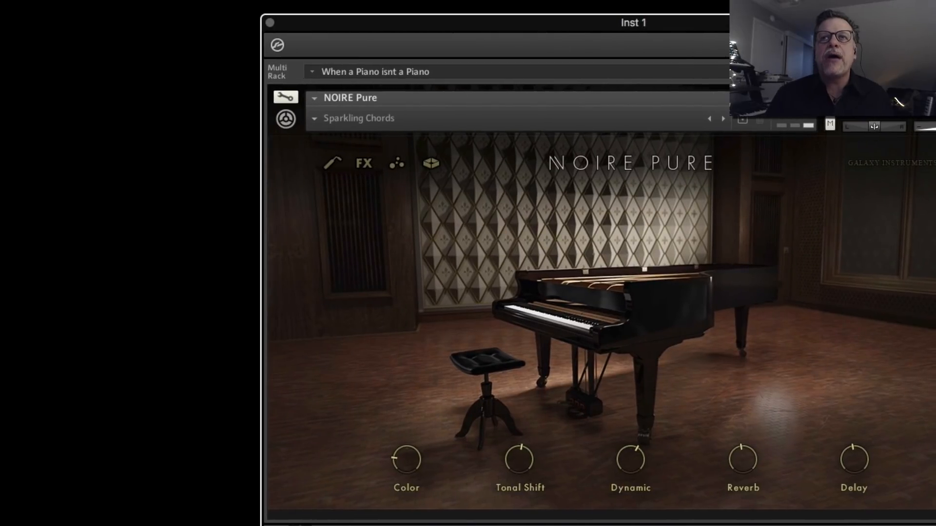
{"action": "left_click", "coordinate": [819, 45]}
{"action": "left_click", "coordinate": [829, 65]}
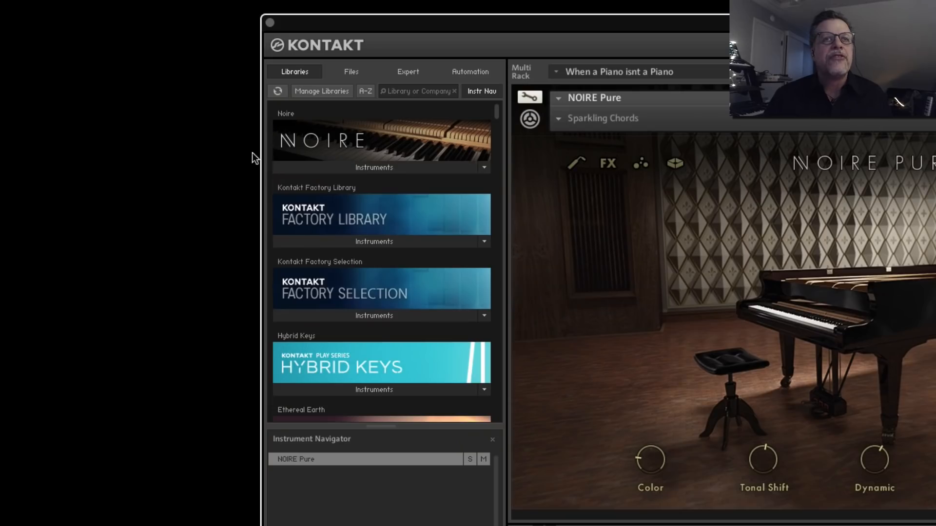
{"action": "left_click", "coordinate": [373, 169]}
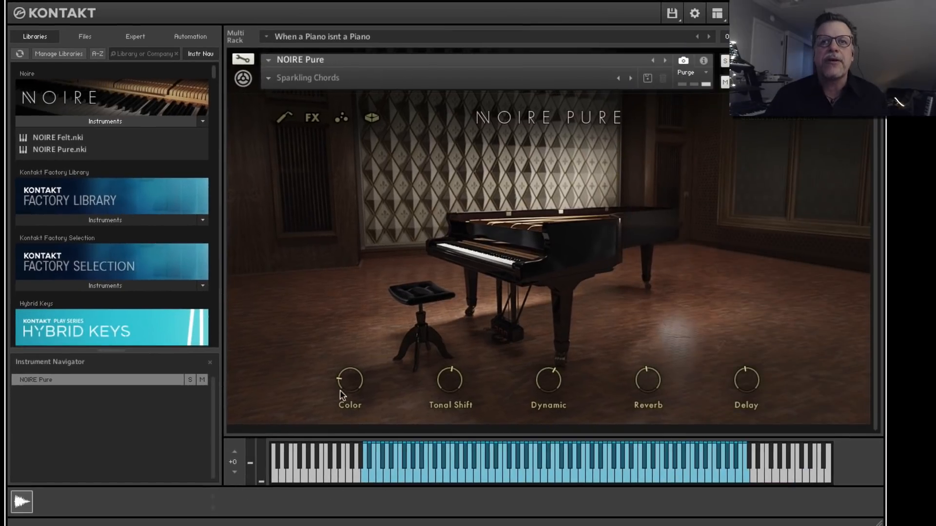
Try a higher Color amount on NOIRE Pure and load the Grand Piano snapshot Basic Pure.
{"action": "mouse_move", "coordinate": [663, 454]}
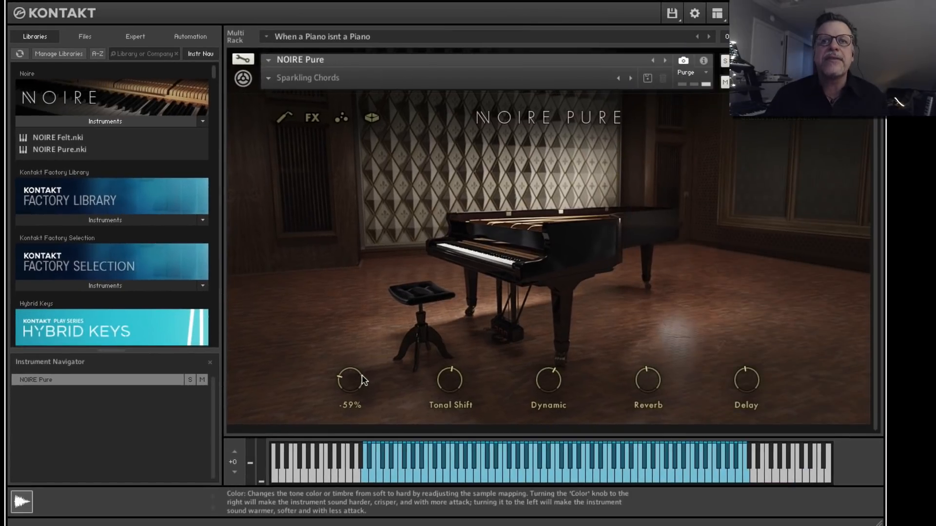
{"action": "left_click_drag", "start_coordinate": [361, 375], "coordinate": [365, 351]}
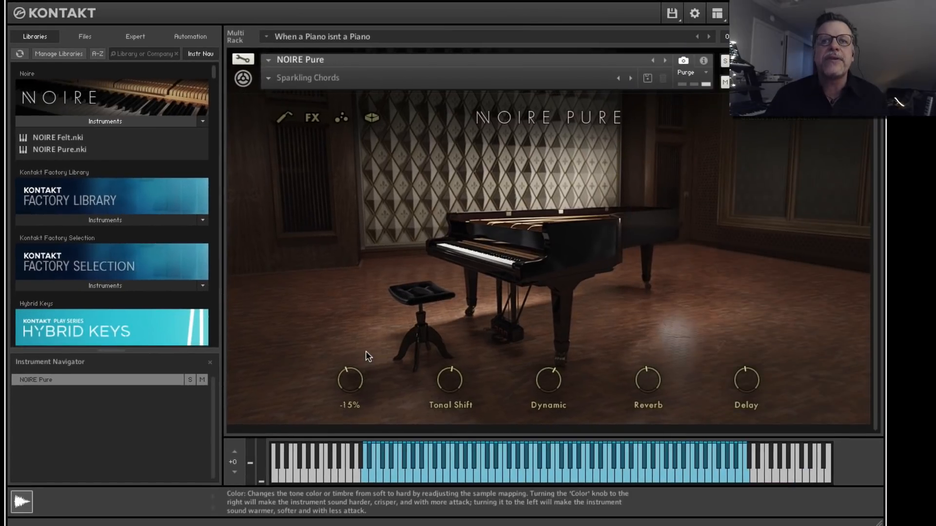
{"action": "left_click", "coordinate": [269, 79]}
{"action": "mouse_move", "coordinate": [293, 88]}
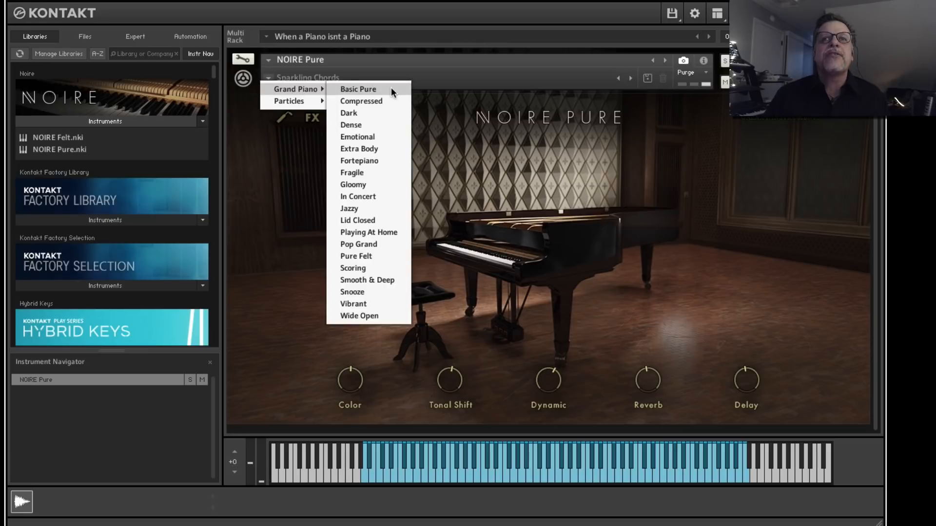
{"action": "left_click", "coordinate": [391, 89]}
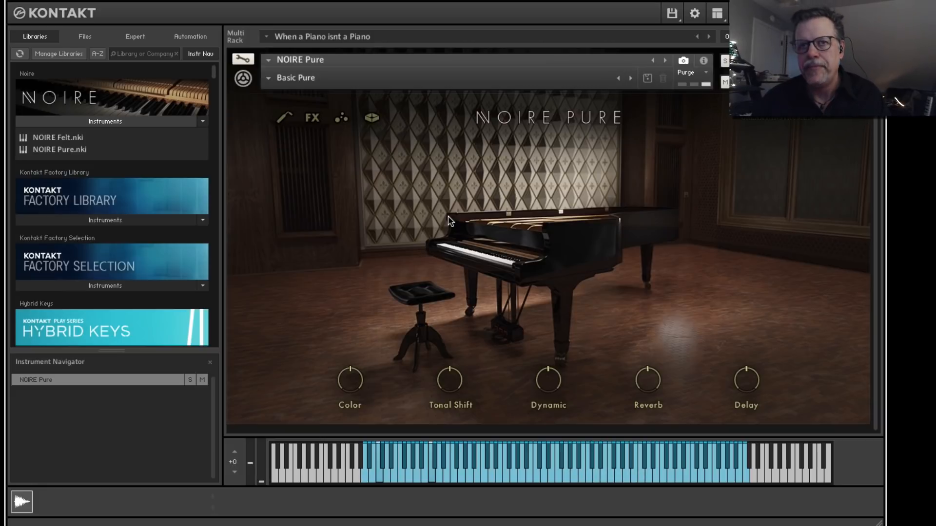
Open NOIRE Pure for editing with its Group and Mapping editors shown, and enable group selection by MIDI.
{"action": "left_click", "coordinate": [243, 59]}
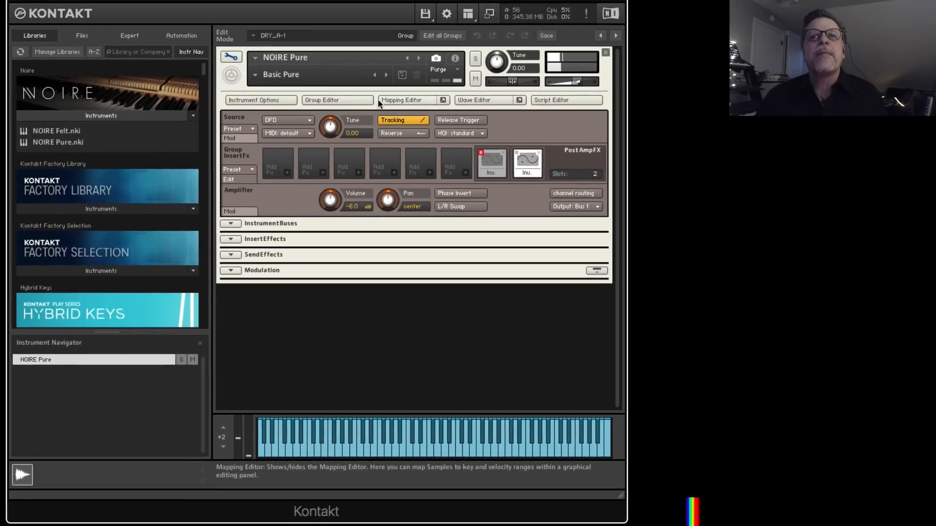
{"action": "left_click", "coordinate": [342, 104]}
{"action": "left_click", "coordinate": [422, 104]}
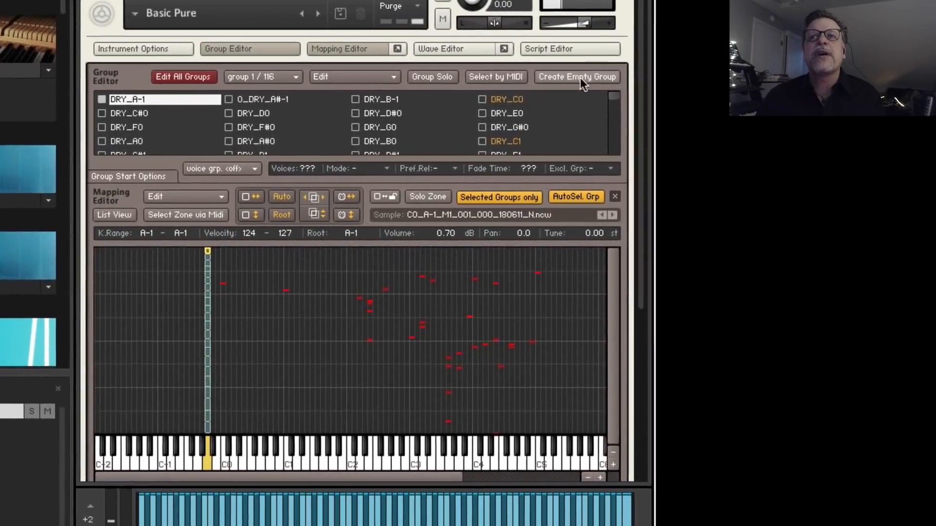
{"action": "left_click", "coordinate": [488, 76]}
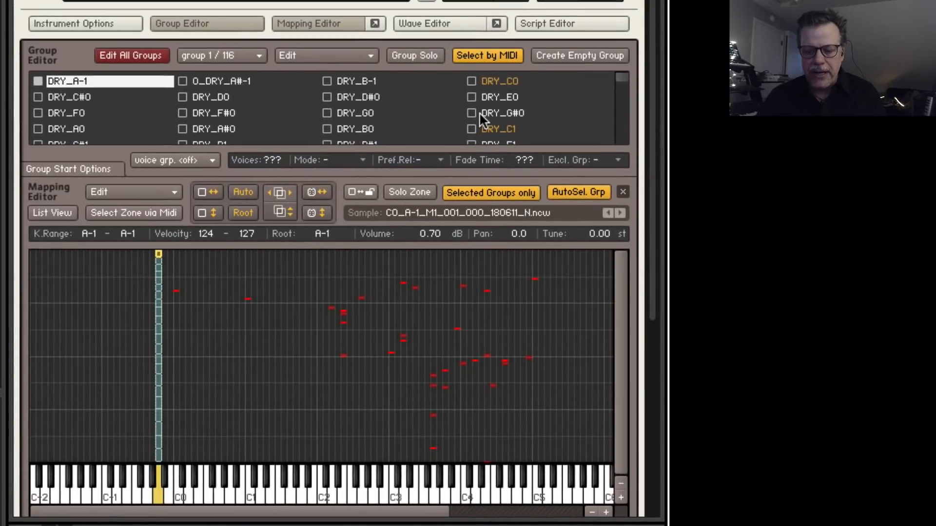
Inspect the waveform of a played piano sample in the Wave Editor and return to the NOIRE Pure performance view.
{"action": "left_click", "coordinate": [332, 456]}
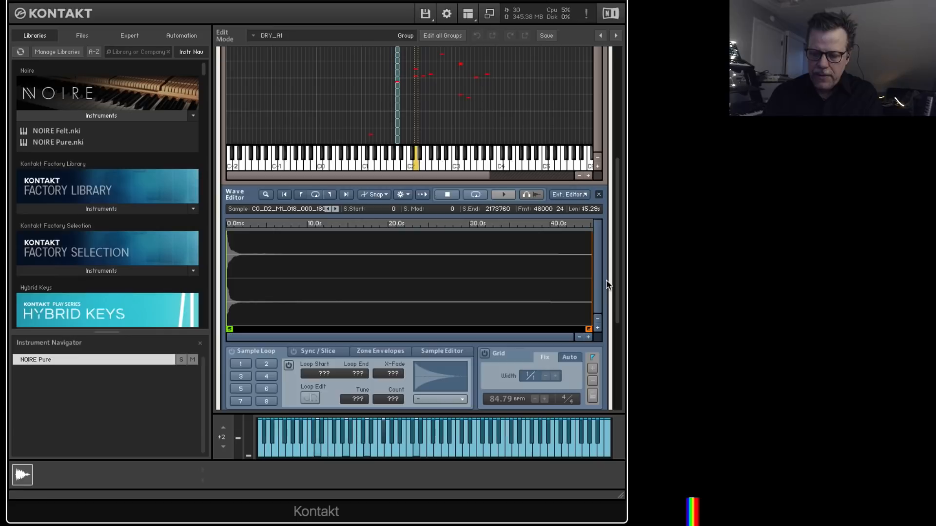
{"action": "scroll", "coordinate": [510, 243], "scroll_direction": "up", "scroll_amount": 6}
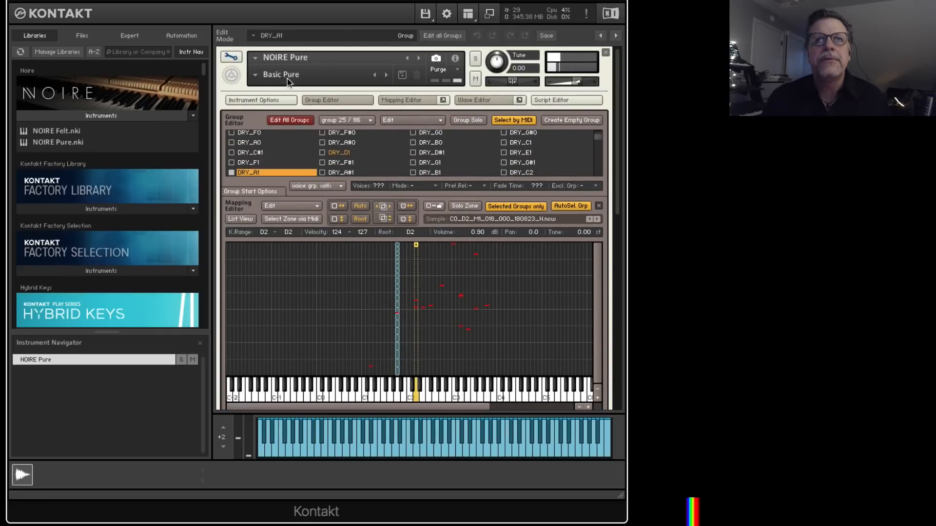
{"action": "left_click", "coordinate": [231, 57]}
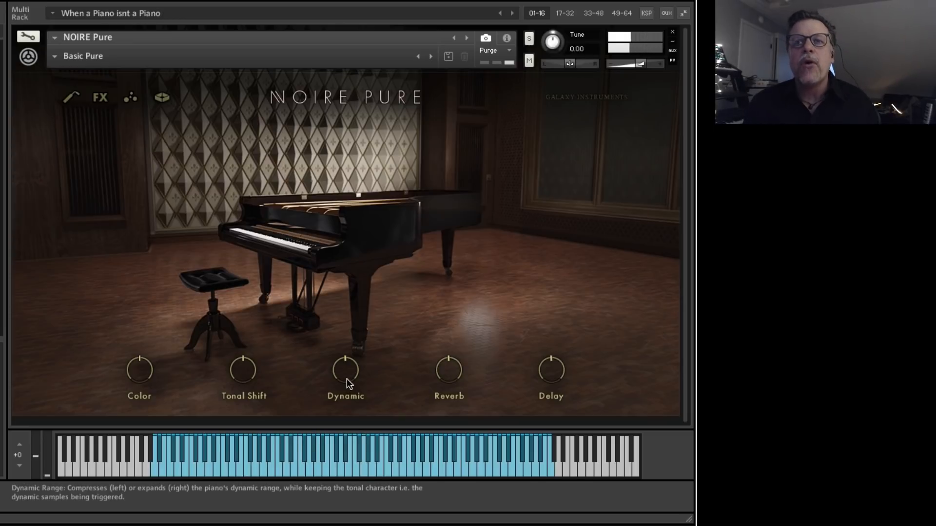
Raise Dynamic to near maximum, lower Color well below centre and turn Tonal Shift fully up.
{"action": "left_click_drag", "start_coordinate": [347, 378], "coordinate": [352, 320]}
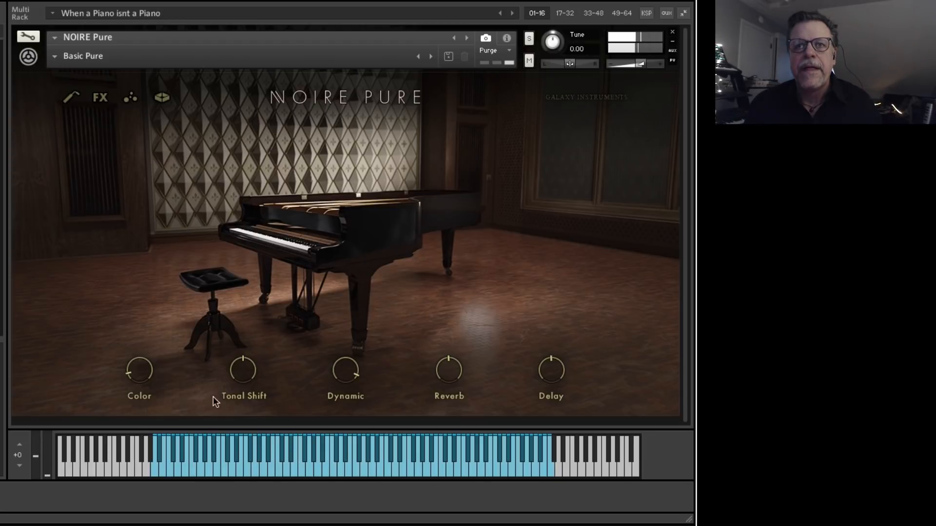
{"action": "mouse_move", "coordinate": [250, 363]}
{"action": "left_click_drag", "start_coordinate": [250, 363], "coordinate": [254, 341]}
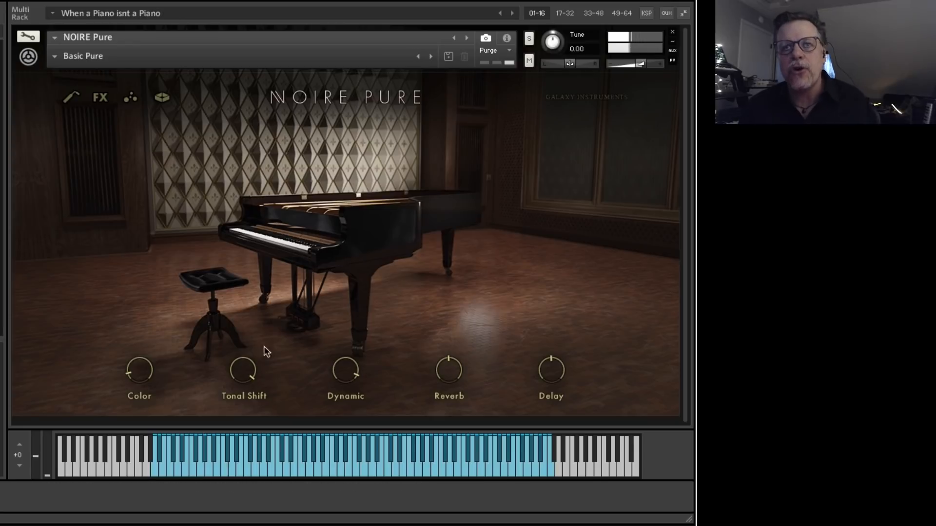
Activate the IRC Reverb and the Replika Delay in NOIRE Pure's space settings.
{"action": "left_click", "coordinate": [162, 97]}
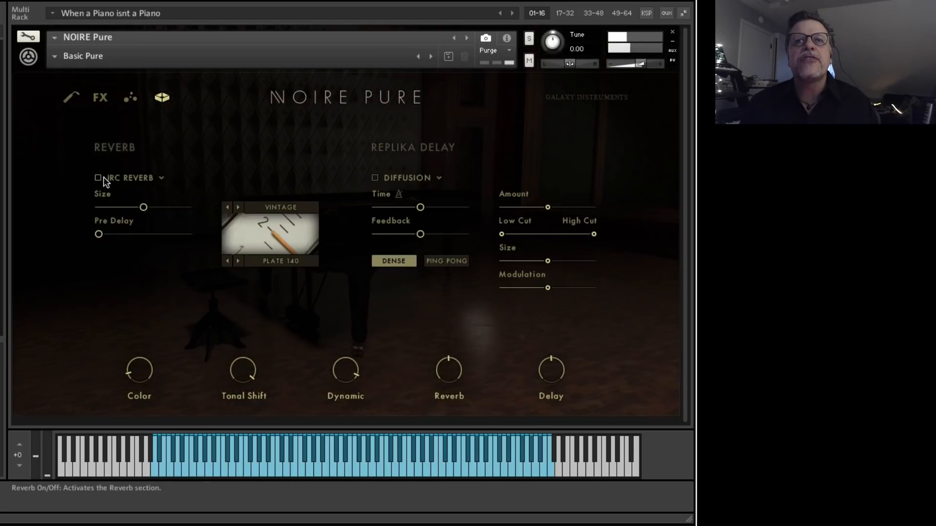
{"action": "left_click", "coordinate": [374, 178]}
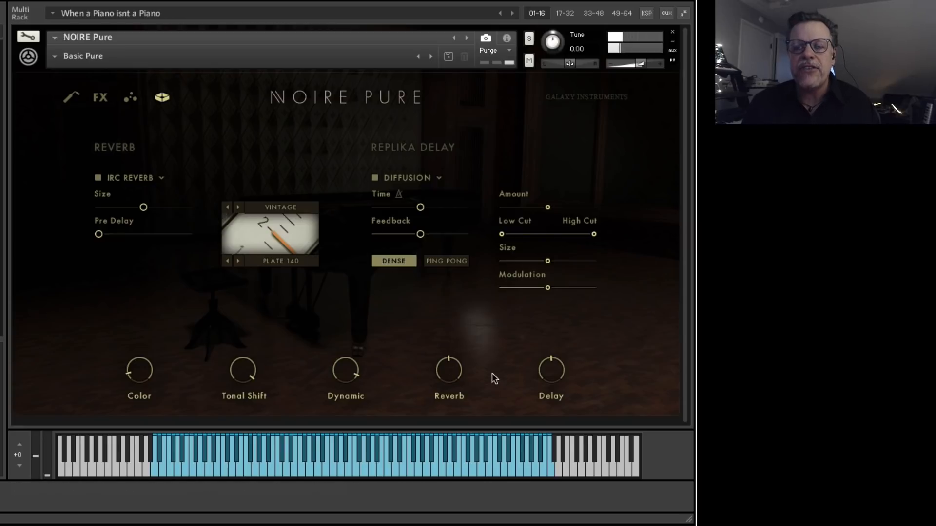
Lower Dynamic to slightly below centre and return Color and Tonal Shift to their centre positions.
{"action": "left_click_drag", "start_coordinate": [361, 386], "coordinate": [351, 400]}
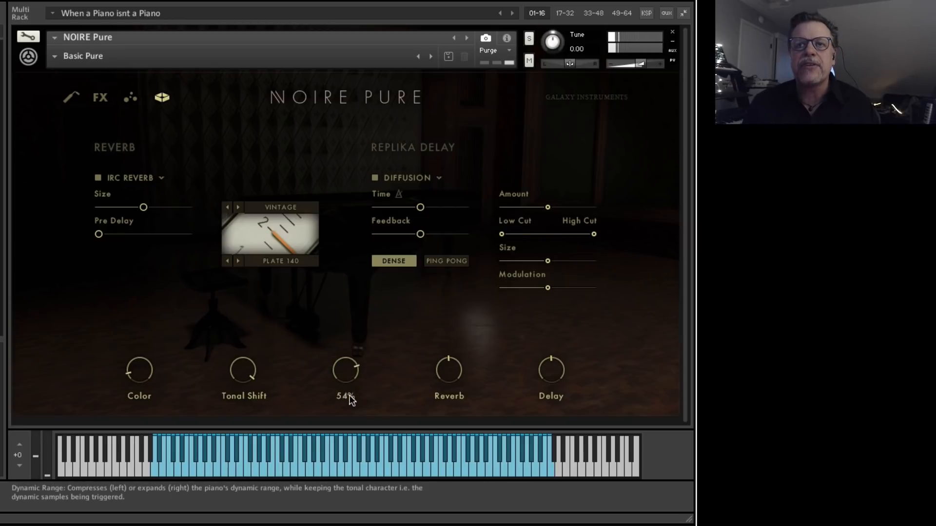
{"action": "left_click_drag", "start_coordinate": [138, 371], "coordinate": [152, 319]}
{"action": "left_click_drag", "start_coordinate": [244, 375], "coordinate": [264, 392]}
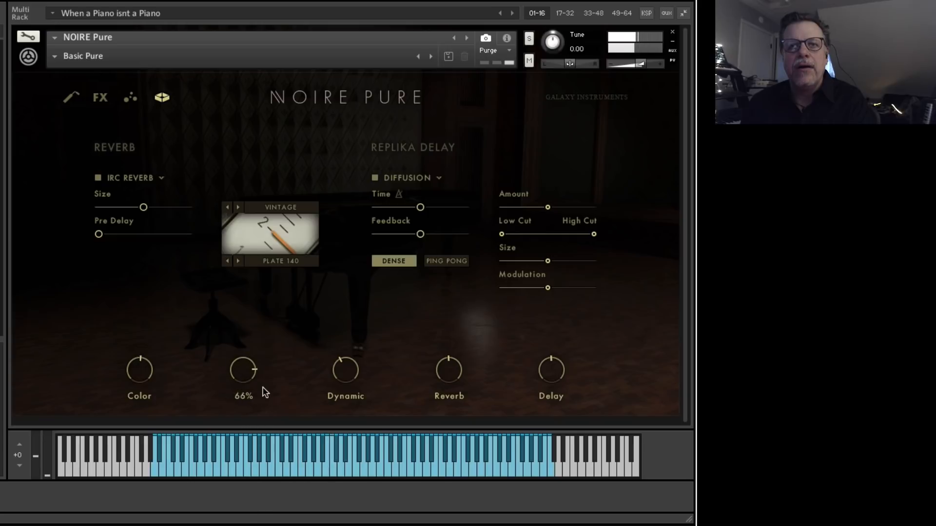
{"action": "left_click_drag", "start_coordinate": [259, 429], "coordinate": [258, 440]}
{"action": "left_click_drag", "start_coordinate": [143, 378], "coordinate": [143, 381]}
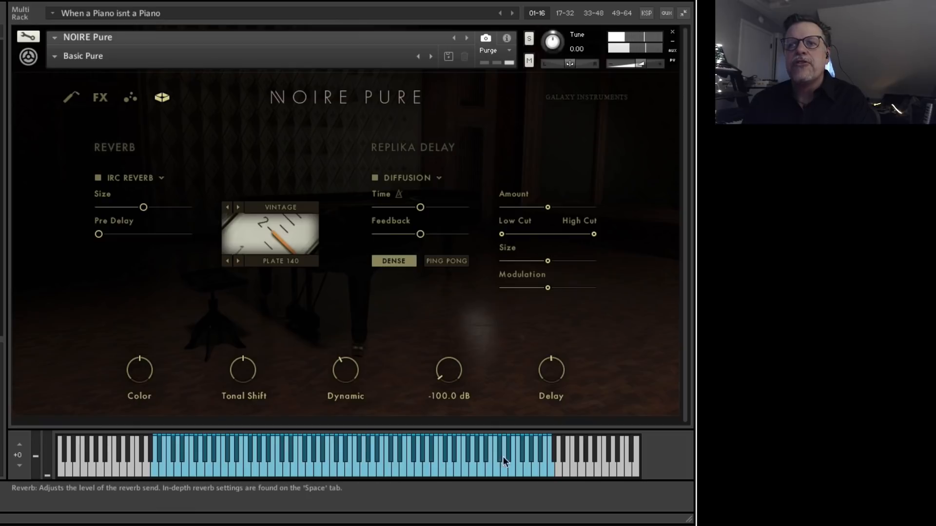
Turn the Delay send fully down and the Reverb send fully up.
{"action": "left_click_drag", "start_coordinate": [551, 365], "coordinate": [554, 441]}
{"action": "left_click_drag", "start_coordinate": [449, 380], "coordinate": [504, 184]}
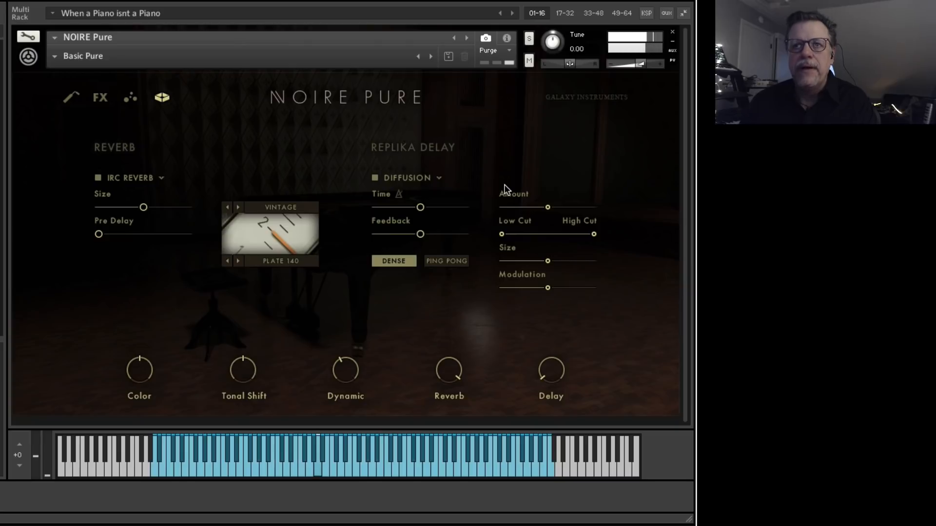
Load the vintage DIGI 252 SHORT impulse response into the IRC Reverb and turn the Reverb send fully down.
{"action": "left_click", "coordinate": [268, 259]}
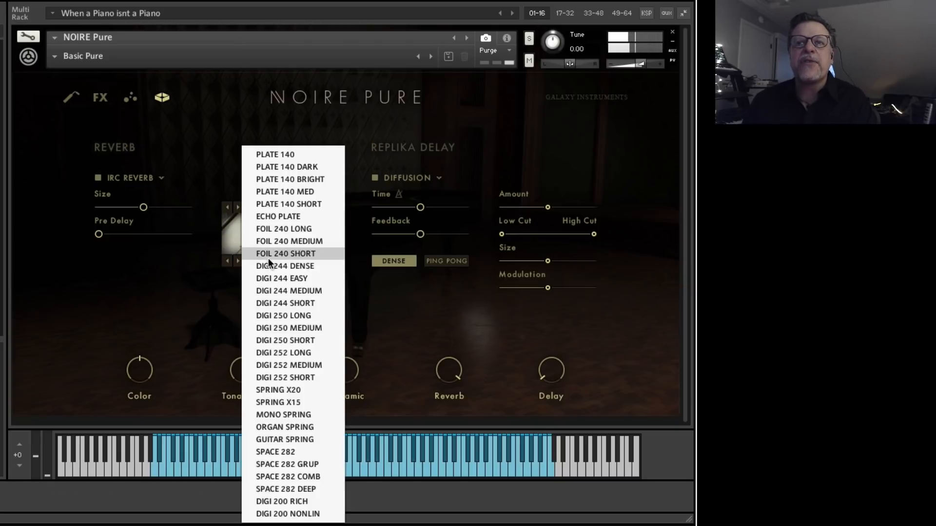
{"action": "left_click", "coordinate": [283, 378]}
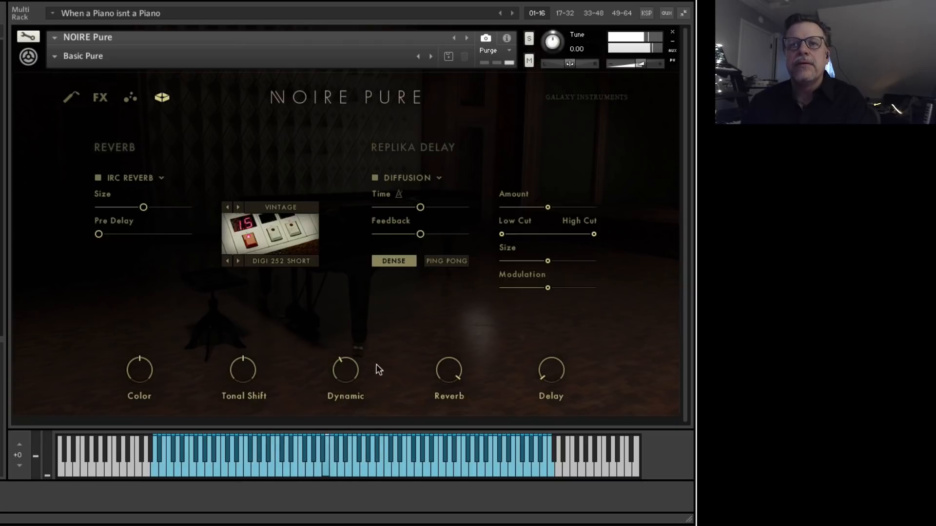
{"action": "left_click_drag", "start_coordinate": [438, 372], "coordinate": [449, 436]}
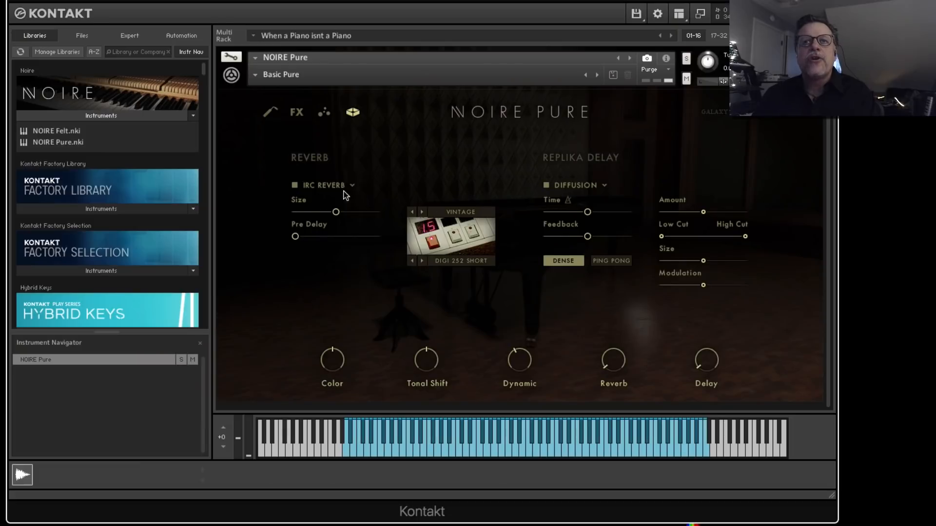
Switch the reverb to Algorithmic with a high Reverb send, a long Time and a short Pre Delay.
{"action": "left_click", "coordinate": [352, 186]}
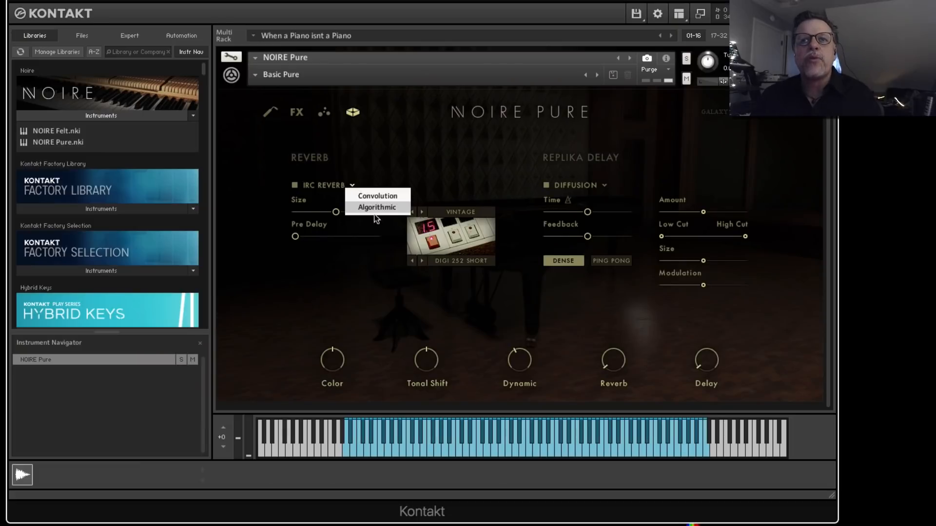
{"action": "left_click", "coordinate": [375, 207]}
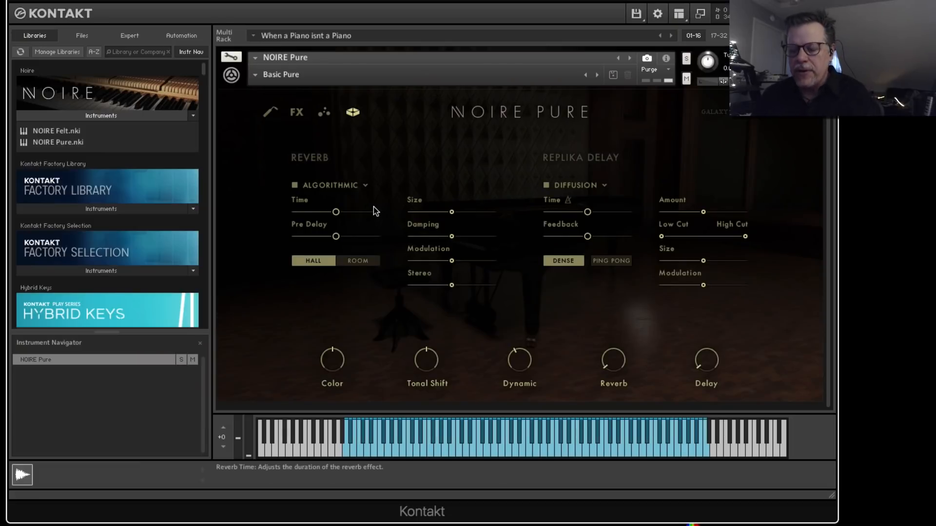
{"action": "left_click_drag", "start_coordinate": [622, 359], "coordinate": [611, 254]}
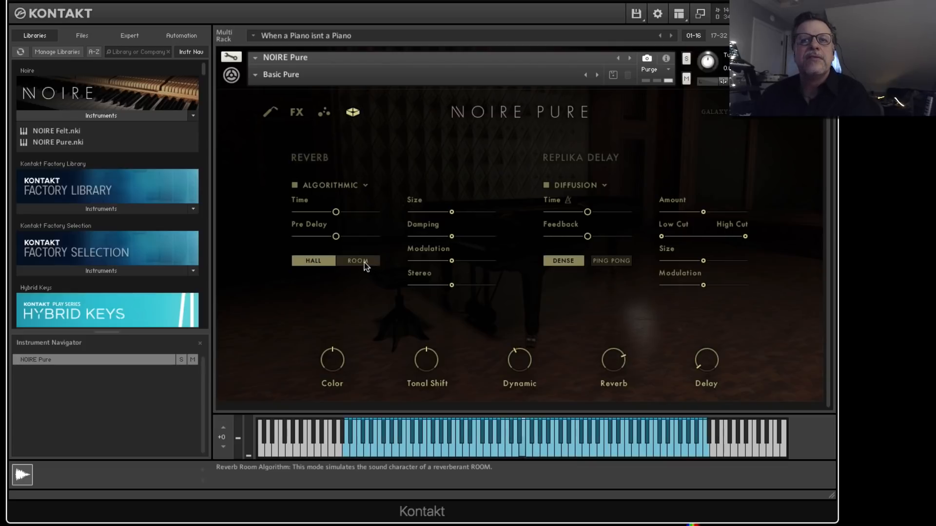
{"action": "left_click_drag", "start_coordinate": [336, 236], "coordinate": [361, 217]}
{"action": "left_click_drag", "start_coordinate": [308, 237], "coordinate": [302, 241]}
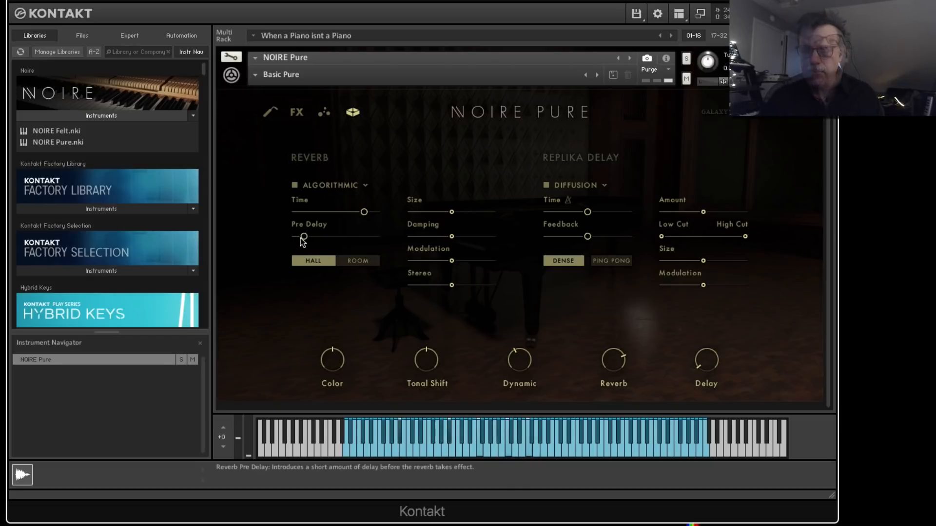
Return the reverb to Convolution and review the list of vintage impulse responses.
{"action": "left_click", "coordinate": [366, 187]}
{"action": "left_click", "coordinate": [390, 192]}
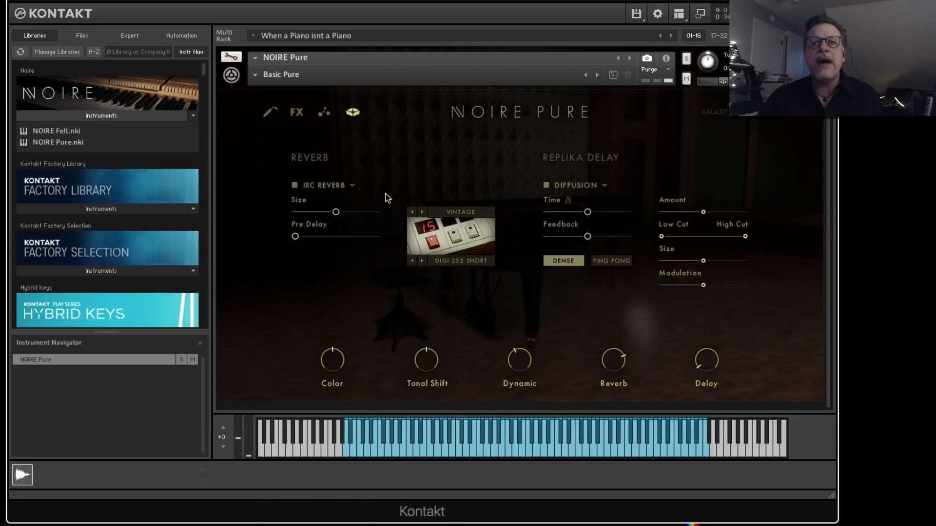
{"action": "left_click", "coordinate": [458, 262]}
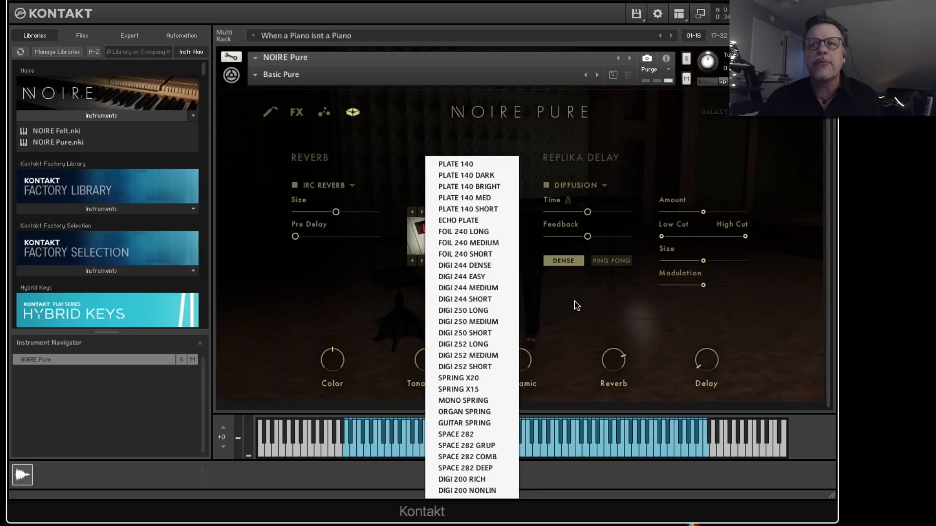
{"action": "left_click", "coordinate": [574, 302]}
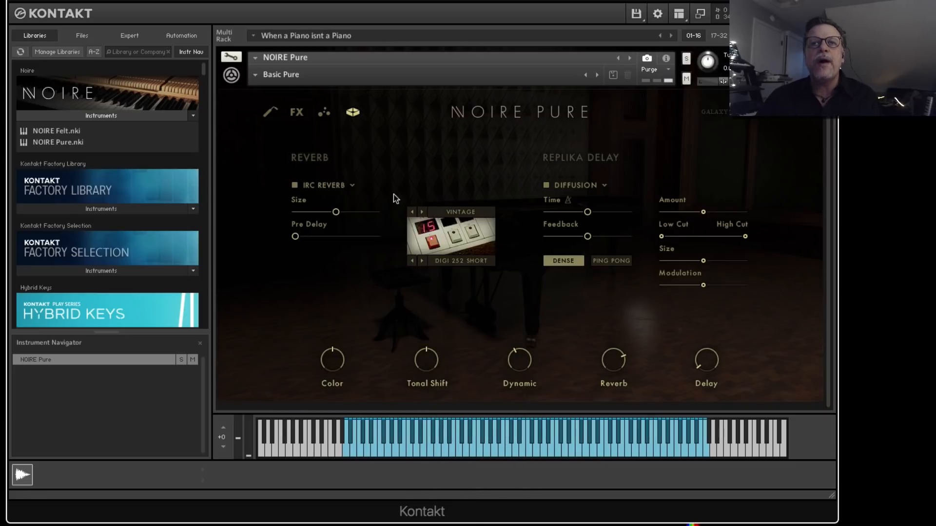
Turn the Reverb send fully down and the Delay send fully up, and shorten the delay Time to below 340 ms.
{"action": "left_click_drag", "start_coordinate": [612, 360], "coordinate": [618, 451]}
{"action": "left_click_drag", "start_coordinate": [708, 362], "coordinate": [727, 239]}
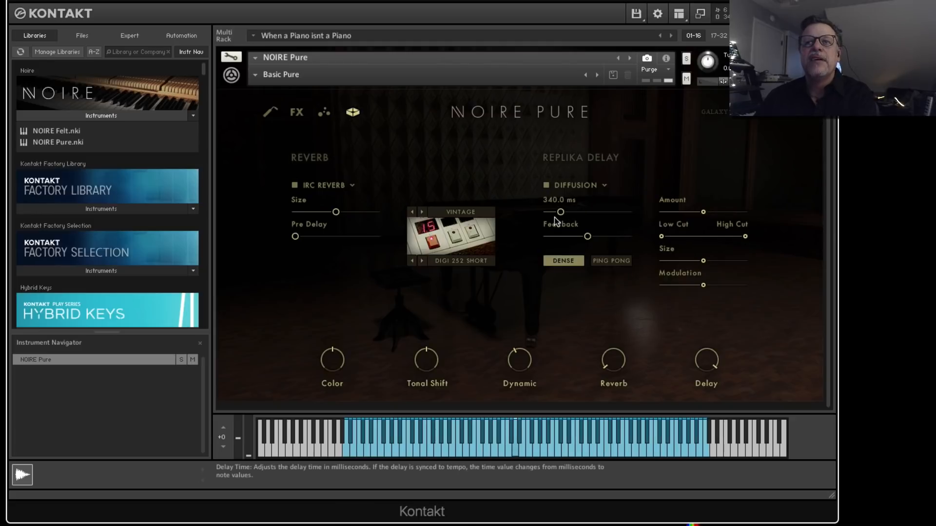
{"action": "left_click_drag", "start_coordinate": [555, 217], "coordinate": [550, 218]}
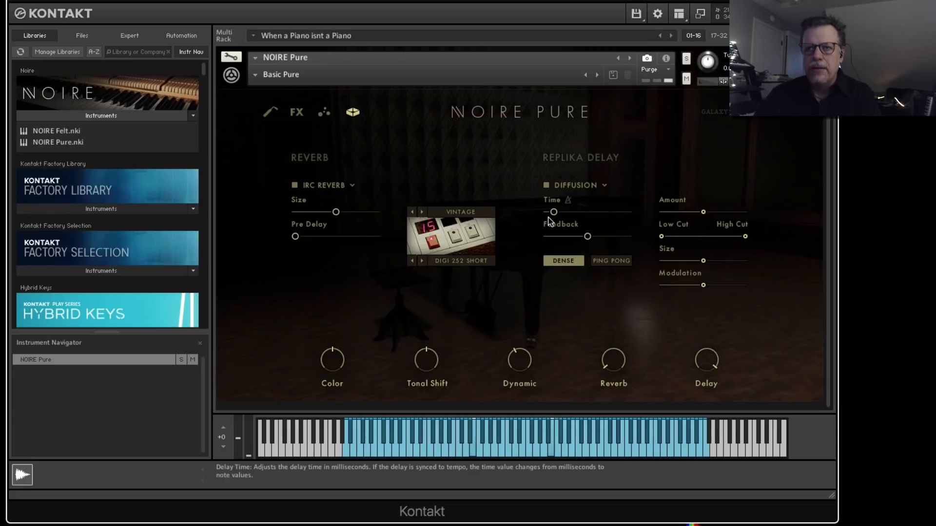
Switch the Replika Delay to Modern, with Depth and High Cut near minimum and Time slightly below centre.
{"action": "left_click", "coordinate": [607, 186]}
{"action": "left_click", "coordinate": [624, 195]}
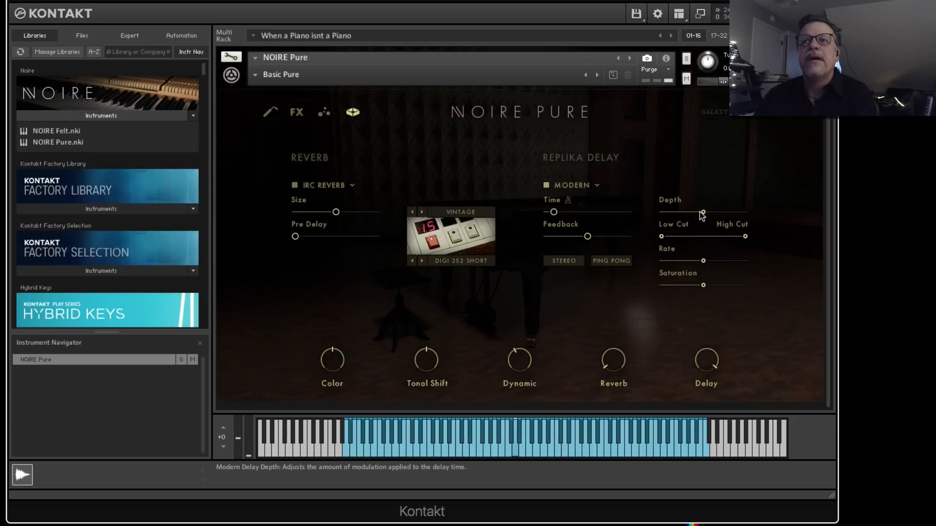
{"action": "left_click_drag", "start_coordinate": [703, 212], "coordinate": [671, 213]}
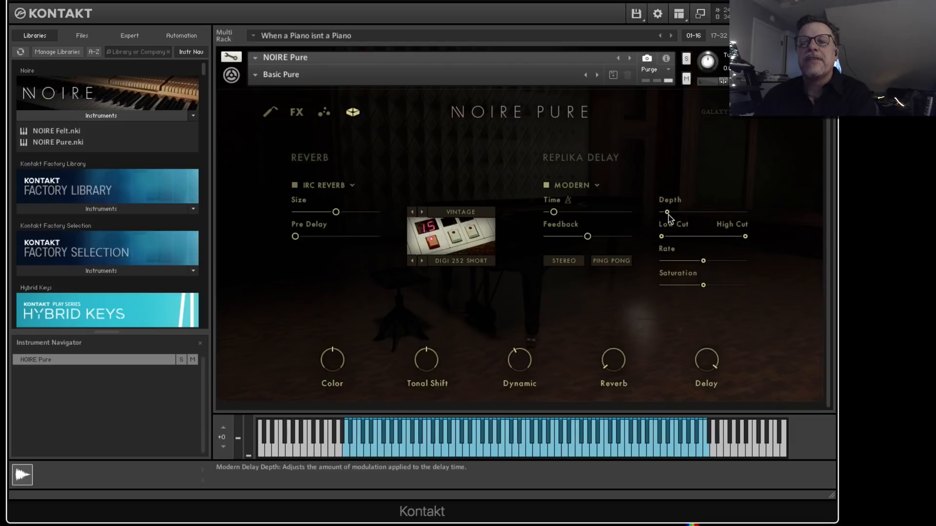
{"action": "left_click_drag", "start_coordinate": [564, 212], "coordinate": [588, 216]}
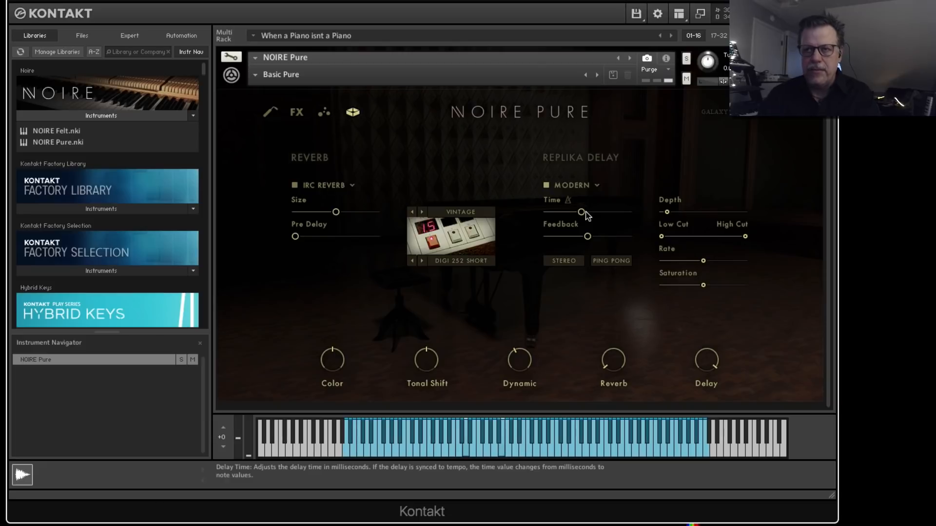
{"action": "left_click_drag", "start_coordinate": [744, 236], "coordinate": [670, 238]}
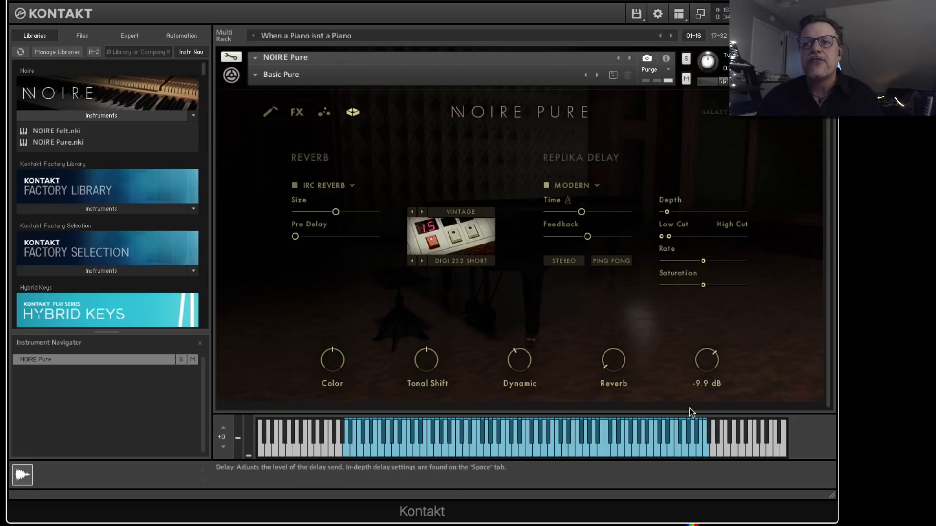
Switch the reverb to Algorithmic, with the Reverb send slightly above centre and the Delay send at about -15.7 dB.
{"action": "left_click_drag", "start_coordinate": [686, 444], "coordinate": [685, 456]}
{"action": "left_click", "coordinate": [352, 186]}
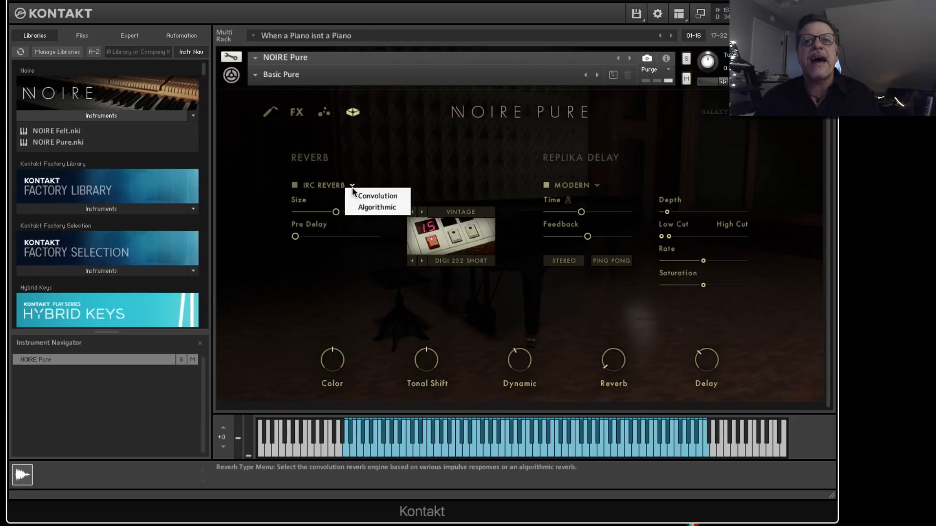
{"action": "left_click", "coordinate": [359, 207]}
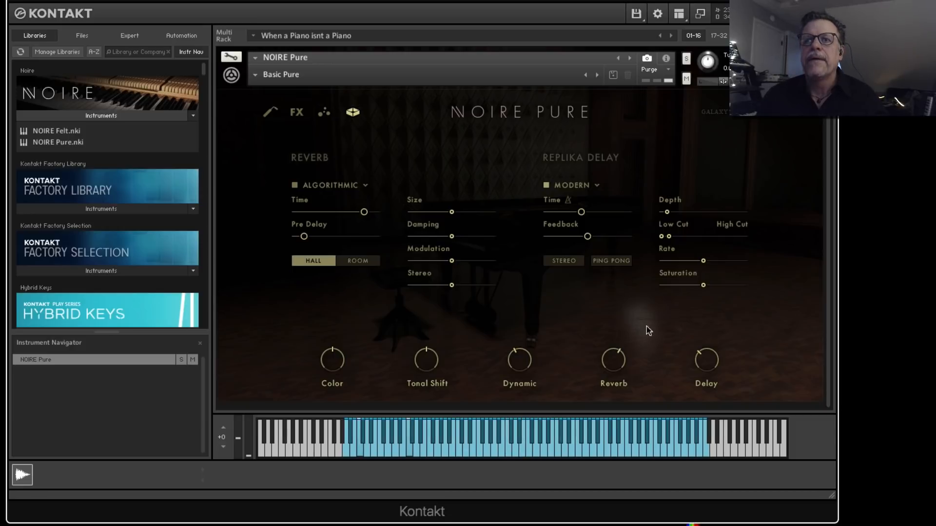
{"action": "left_click_drag", "start_coordinate": [721, 341], "coordinate": [722, 335]}
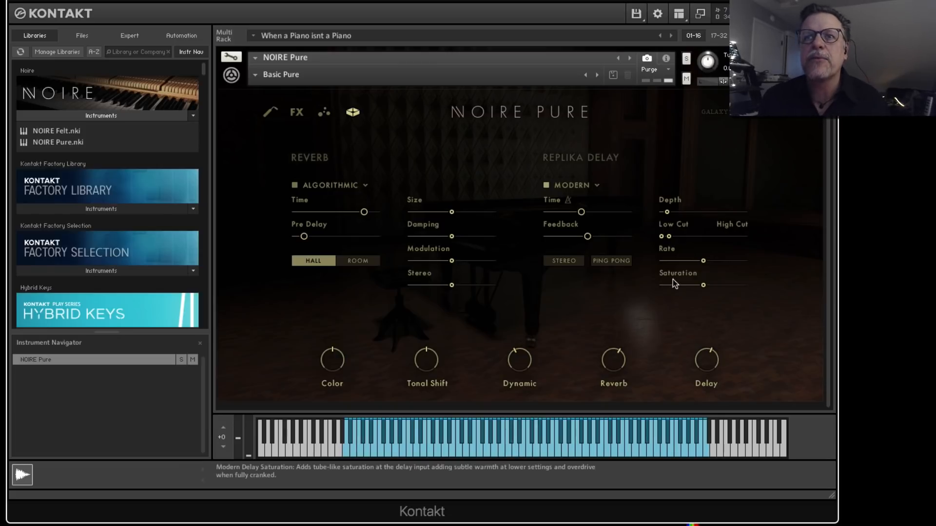
{"action": "left_click_drag", "start_coordinate": [711, 360], "coordinate": [715, 297]}
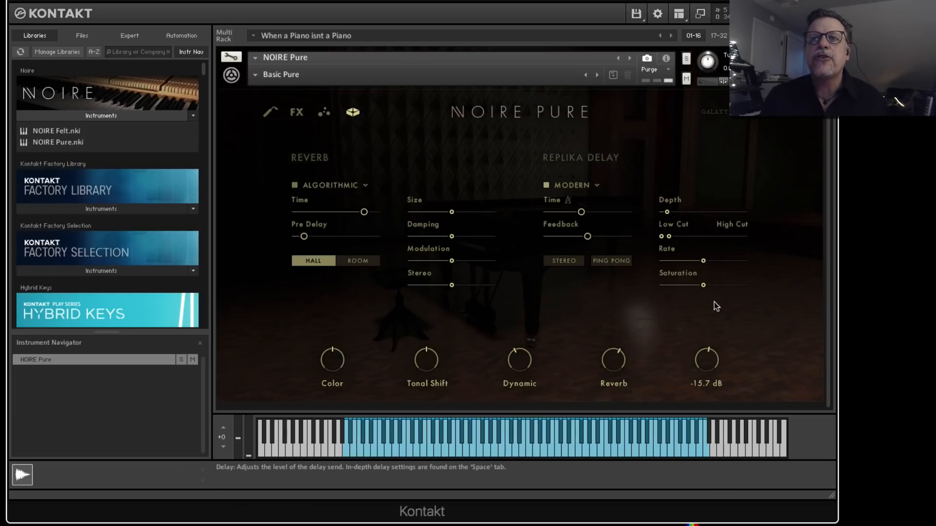
Deactivate the delay and the reverb, and enable the Pedal, Mechanical and Felt noises among the piano settings.
{"action": "left_click", "coordinate": [546, 185]}
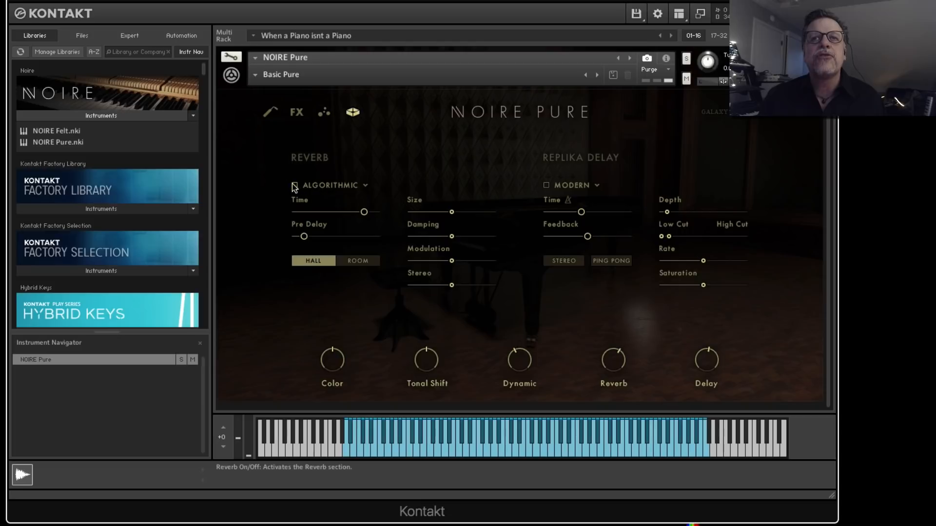
{"action": "left_click", "coordinate": [269, 113]}
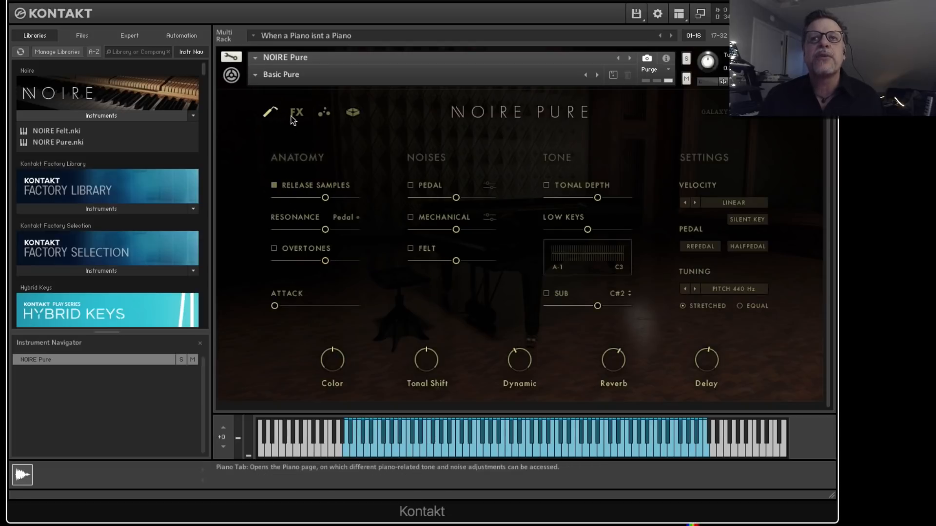
{"action": "left_click", "coordinate": [410, 185]}
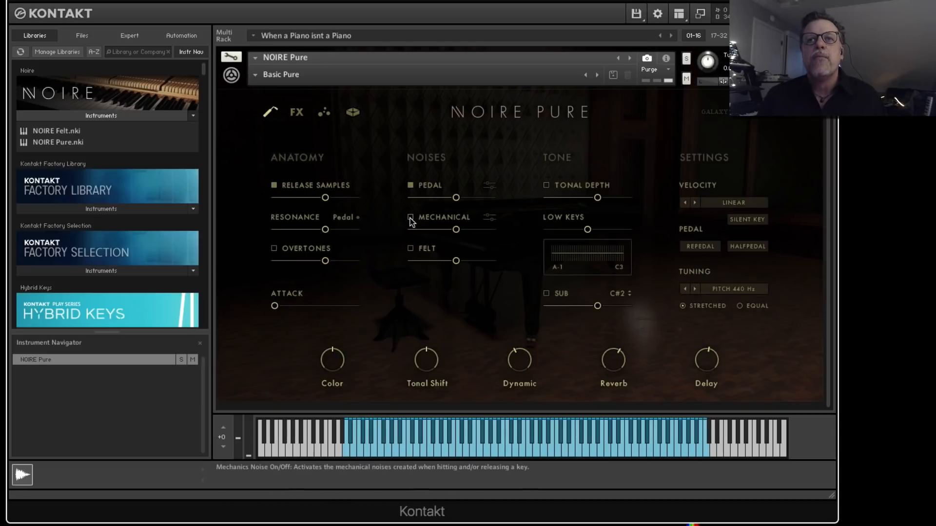
{"action": "left_click", "coordinate": [411, 248]}
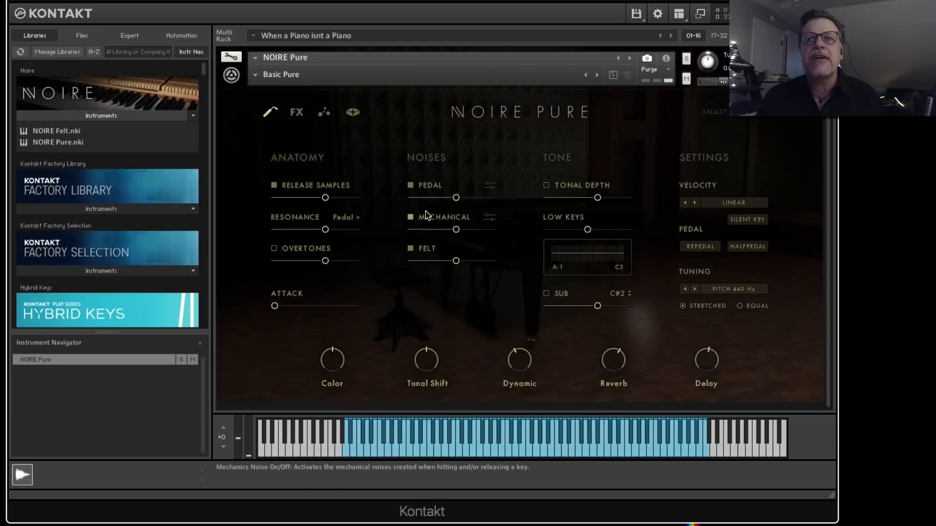
Raise the Pedal noise slightly and the Mechanical noise to near maximum, and set the mechanical LowCut to 47.0 Hz.
{"action": "left_click_drag", "start_coordinate": [456, 197], "coordinate": [419, 237]}
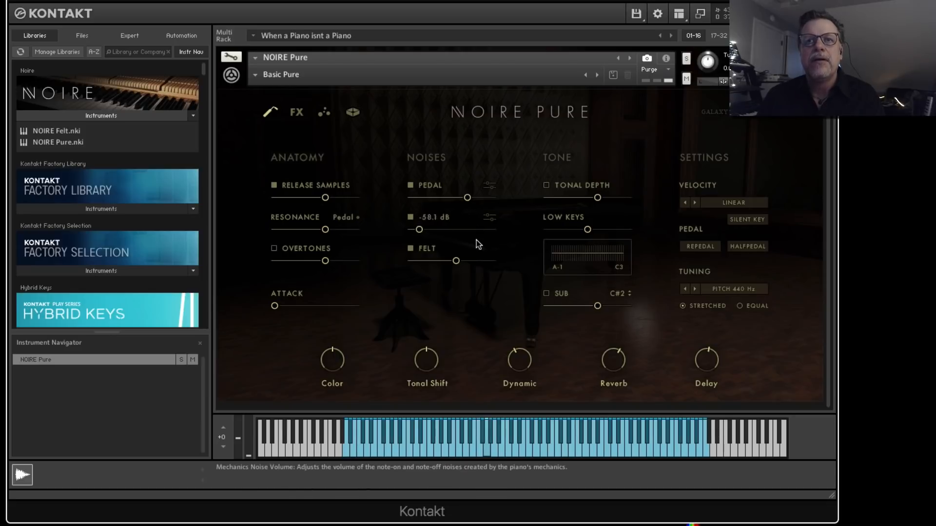
{"action": "left_click", "coordinate": [489, 217]}
{"action": "mouse_move", "coordinate": [440, 285]}
{"action": "left_mouse_down"}
{"action": "mouse_move", "coordinate": [484, 284]}
{"action": "mouse_move", "coordinate": [425, 291]}
{"action": "left_mouse_up"}
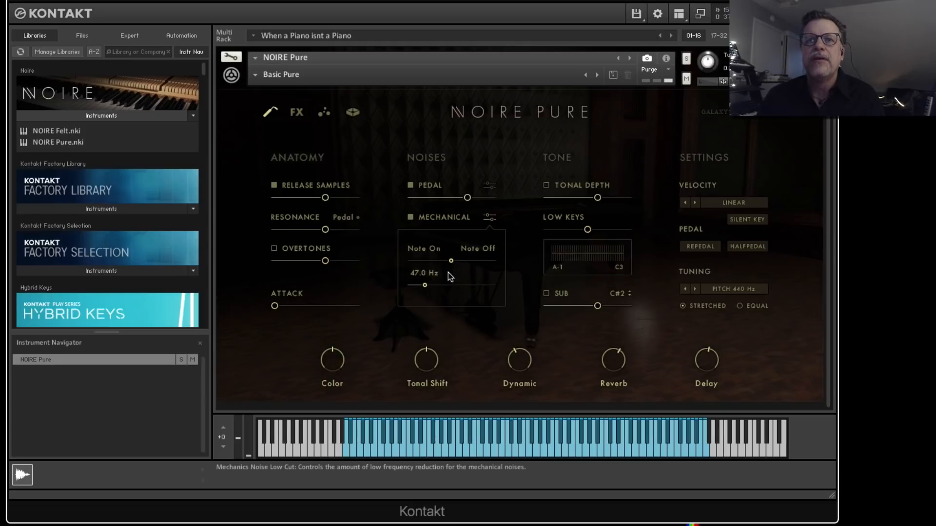
Audition Tonal Depth at 0.0 dB and slightly lower, and switch it off again.
{"action": "left_click", "coordinate": [546, 185]}
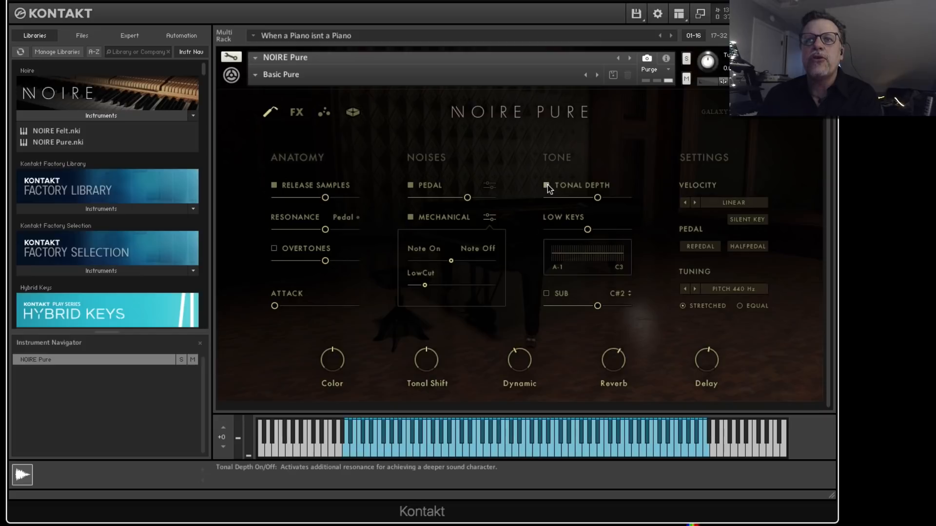
{"action": "left_click_drag", "start_coordinate": [598, 197], "coordinate": [645, 198]}
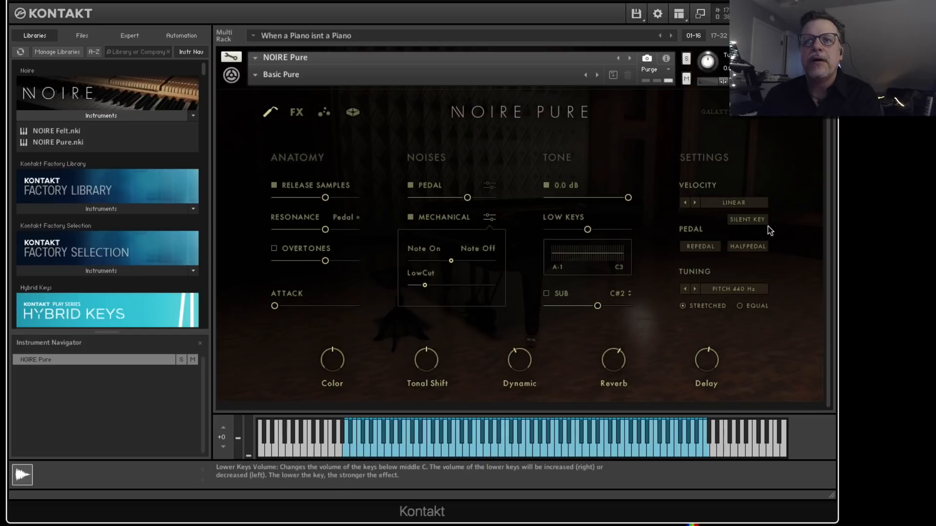
{"action": "left_click_drag", "start_coordinate": [627, 222], "coordinate": [622, 222]}
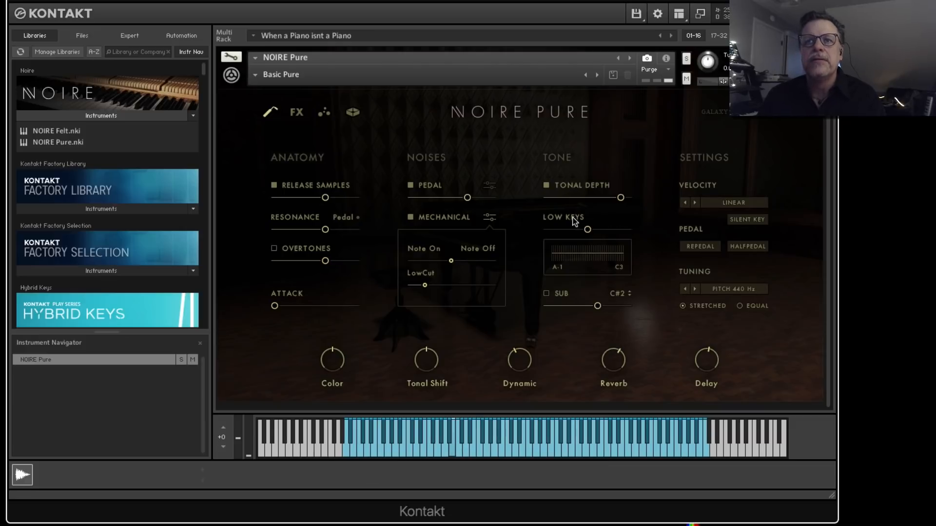
{"action": "left_click", "coordinate": [547, 185]}
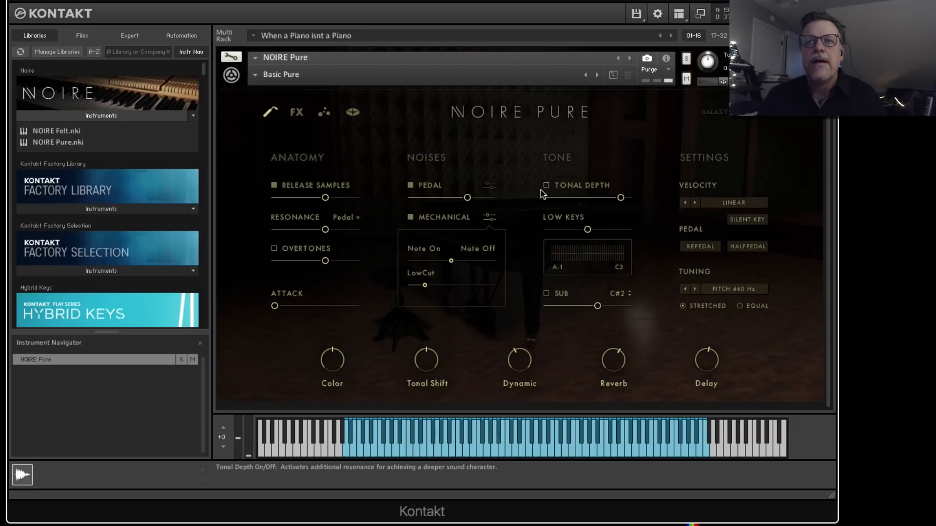
Turn off the Pedal, Mechanical and Felt noises and close the mechanical noise options.
{"action": "left_click", "coordinate": [410, 217]}
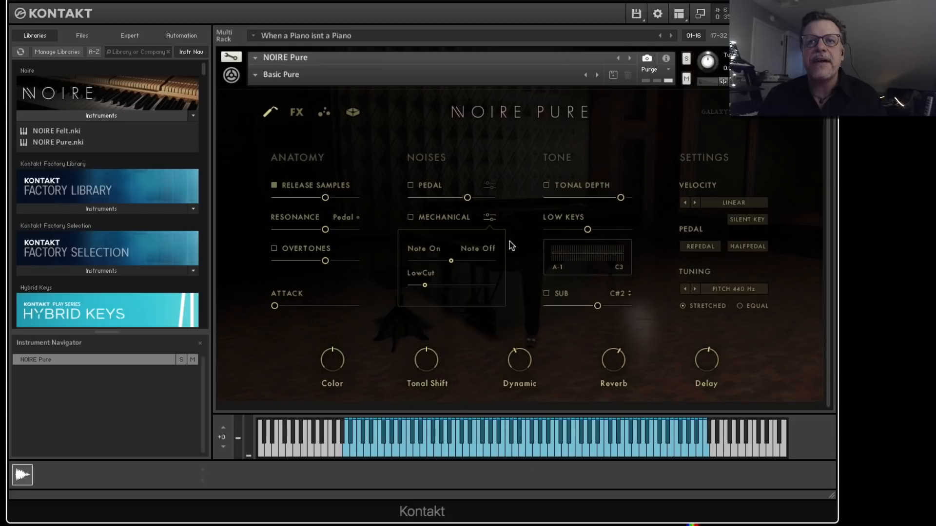
{"action": "left_click", "coordinate": [490, 219]}
{"action": "left_click", "coordinate": [410, 248]}
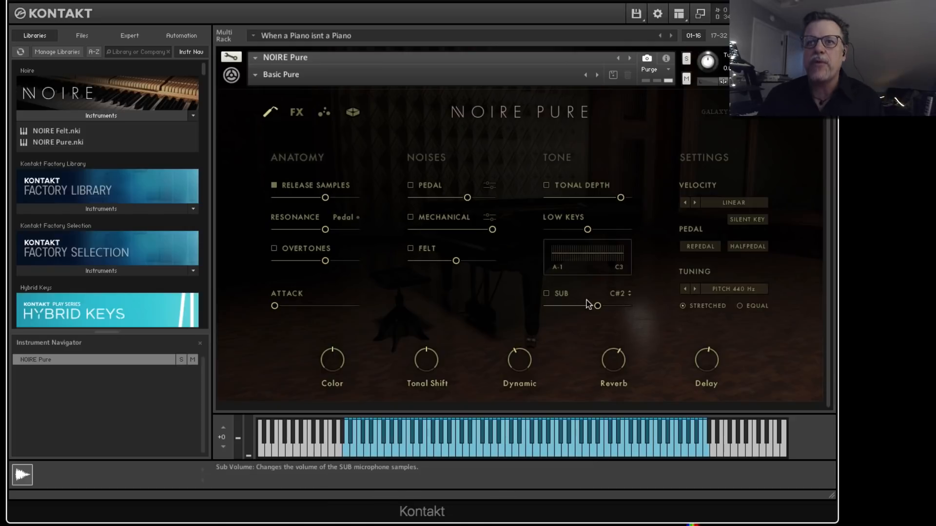
Enable the Sub samples up to C3 with a raised volume, and lower the Low Keys volume to its minimum.
{"action": "left_click", "coordinate": [547, 293]}
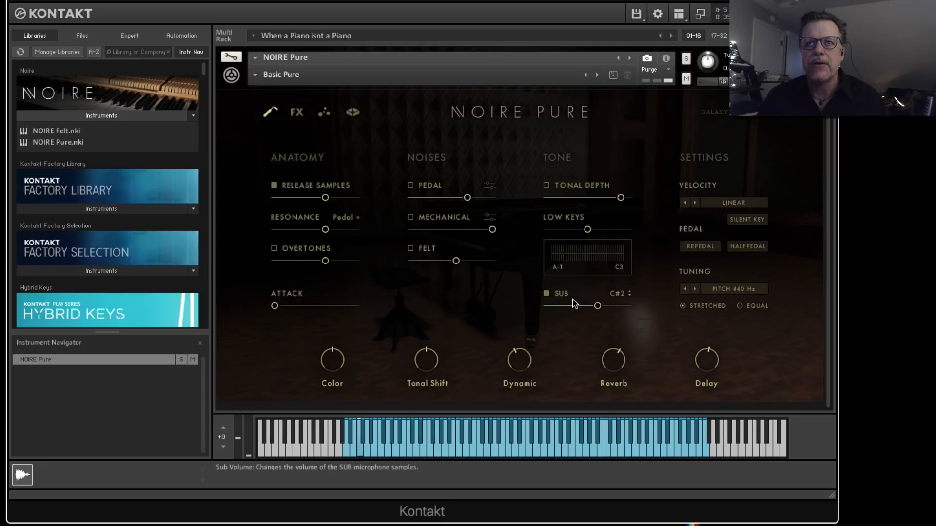
{"action": "left_click_drag", "start_coordinate": [598, 307], "coordinate": [614, 311]}
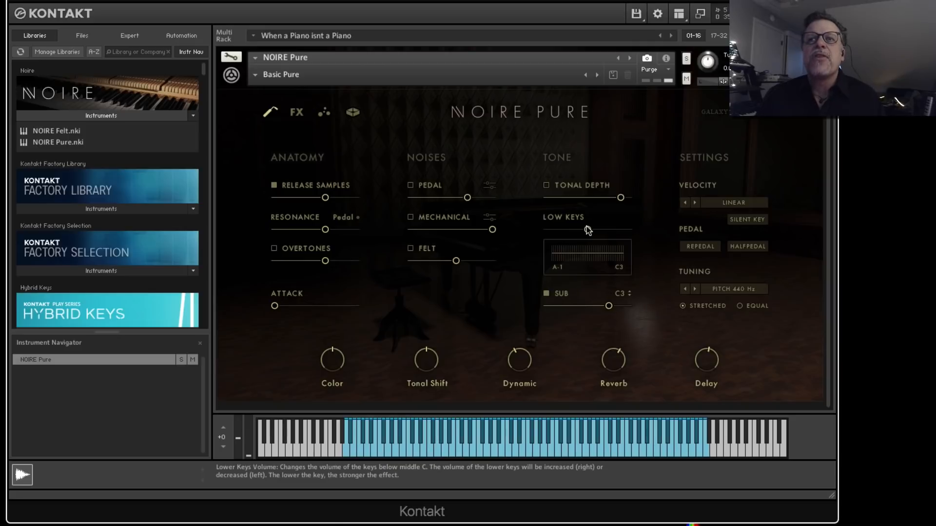
{"action": "left_click_drag", "start_coordinate": [588, 229], "coordinate": [532, 225]}
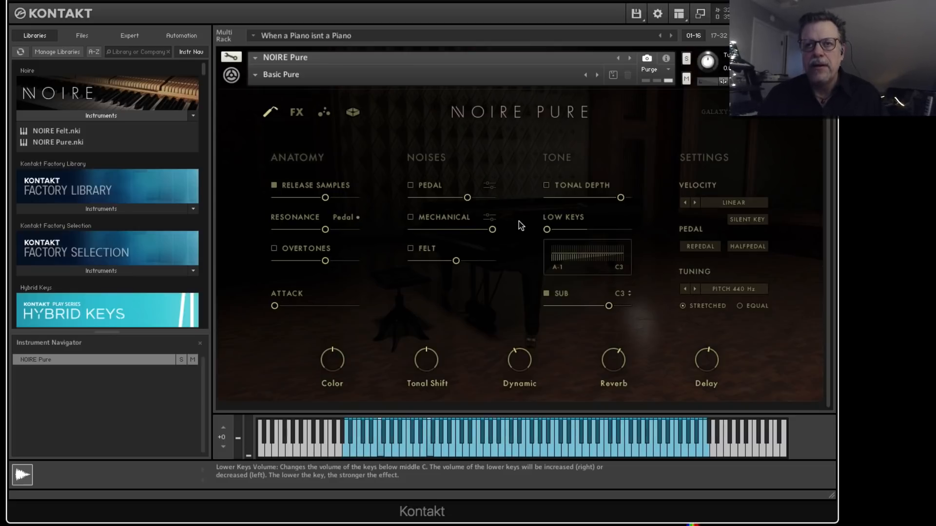
Raise the Low Keys volume to its maximum and recentre it, and lower the Sub volume and switch the Sub samples off.
{"action": "left_click_drag", "start_coordinate": [550, 224], "coordinate": [762, 259]}
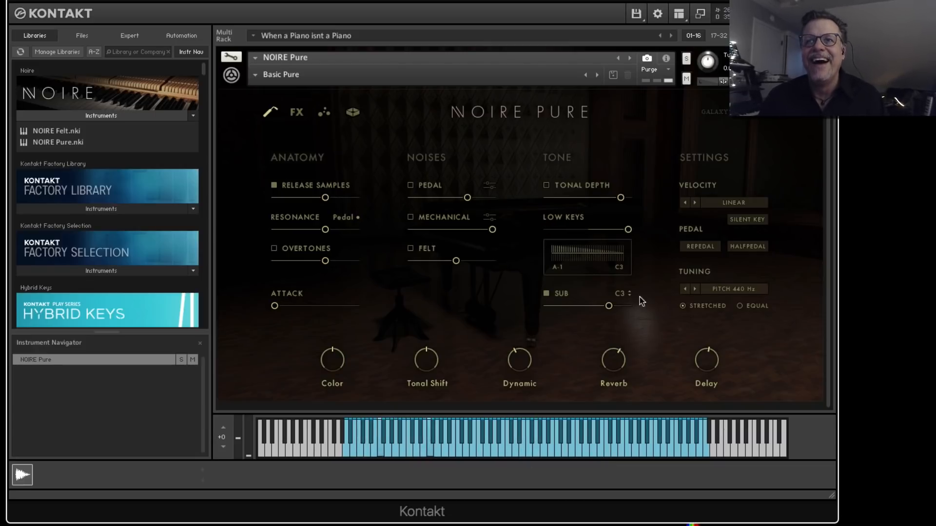
{"action": "left_click_drag", "start_coordinate": [609, 306], "coordinate": [580, 307]}
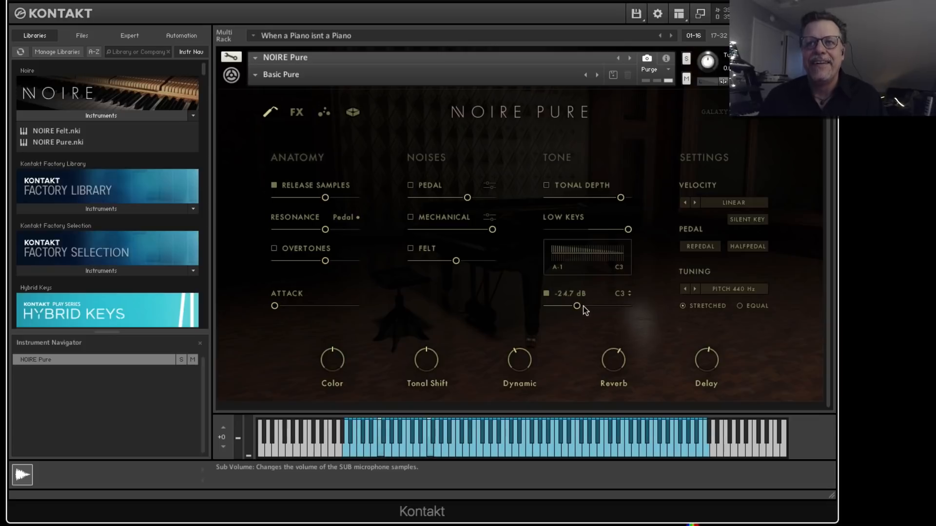
{"action": "left_click_drag", "start_coordinate": [628, 229], "coordinate": [586, 230]}
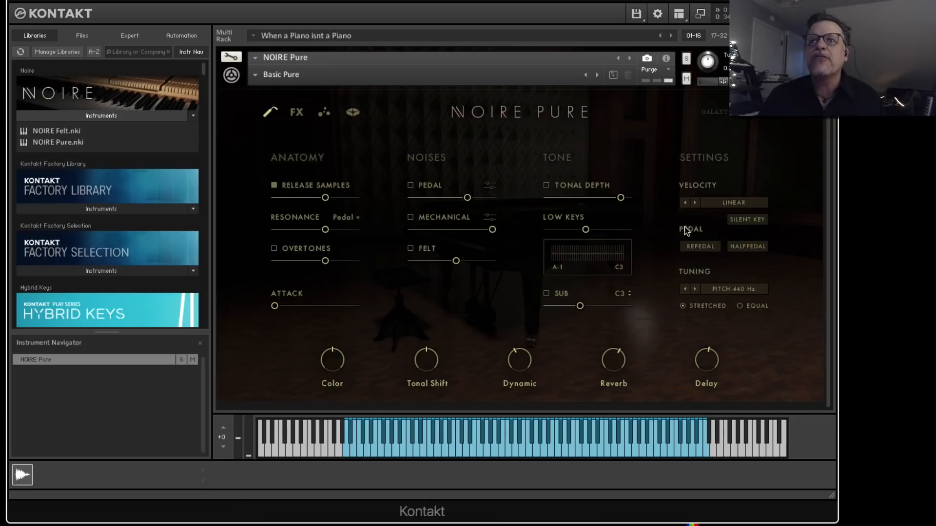
Check which concert pitches are available in the tuning settings.
{"action": "left_click", "coordinate": [733, 290]}
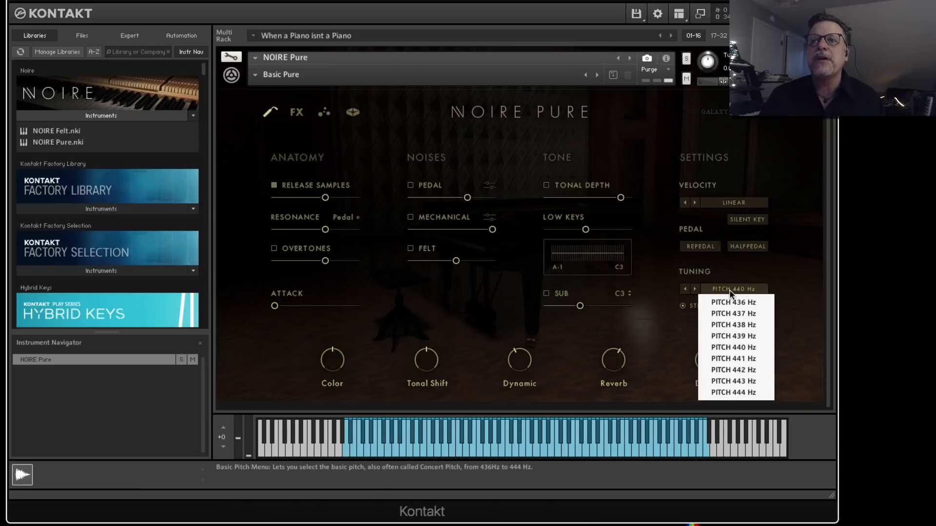
{"action": "left_click", "coordinate": [802, 308]}
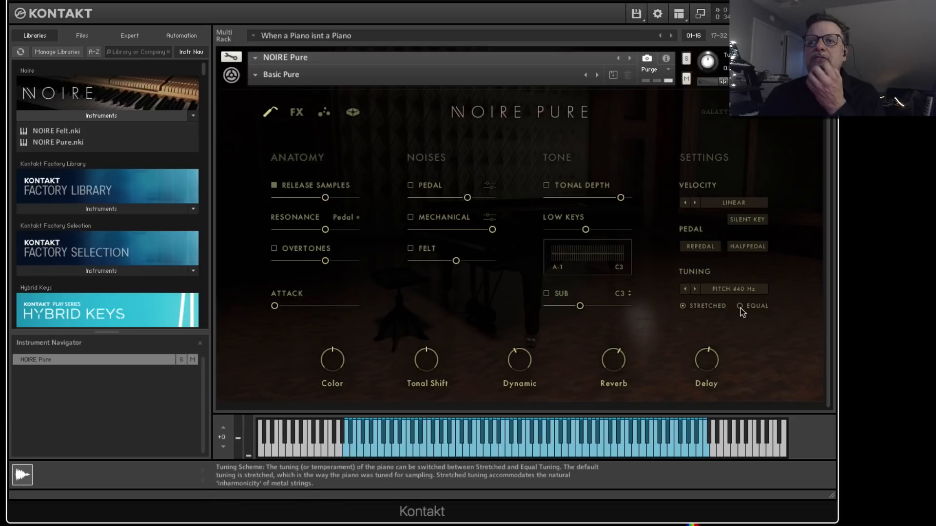
Enable the EQ effect and audition its high band at 20.0 dB as Presence, Shimmer and Air.
{"action": "left_click", "coordinate": [298, 113]}
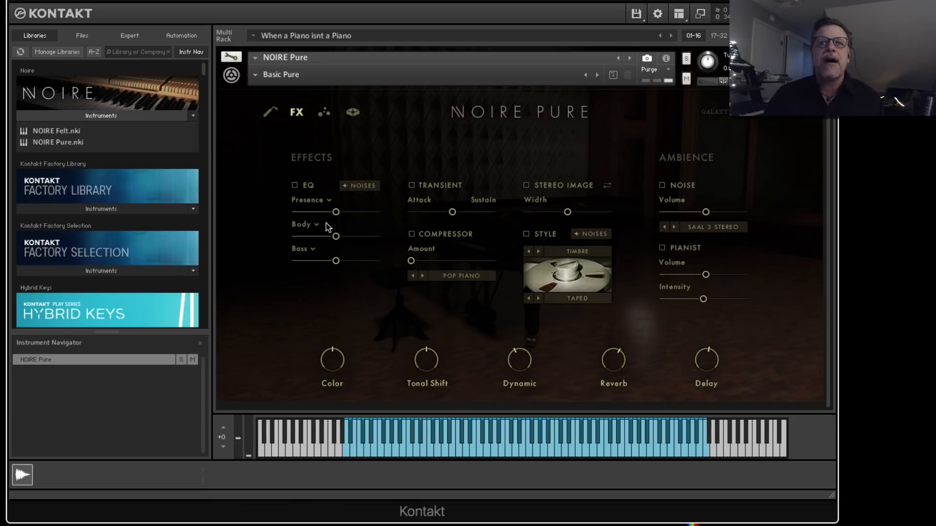
{"action": "left_click", "coordinate": [294, 186]}
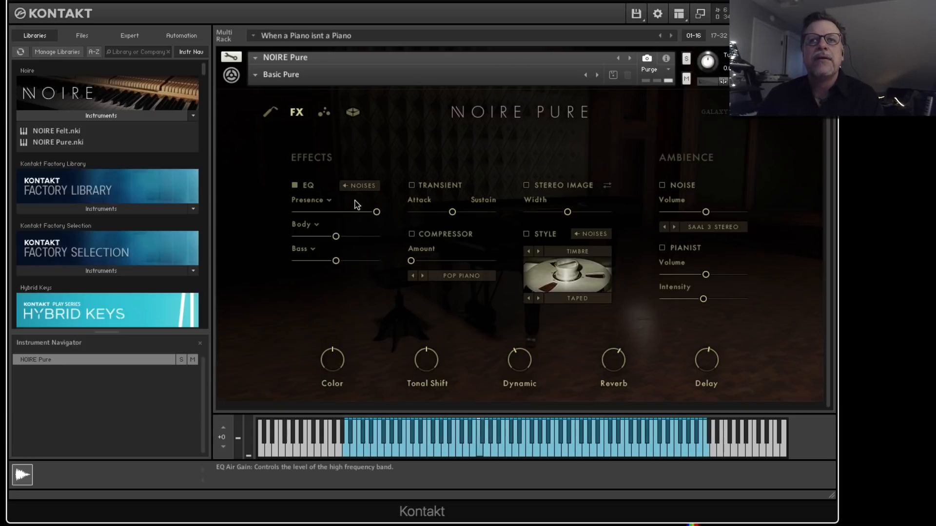
{"action": "left_click", "coordinate": [327, 200]}
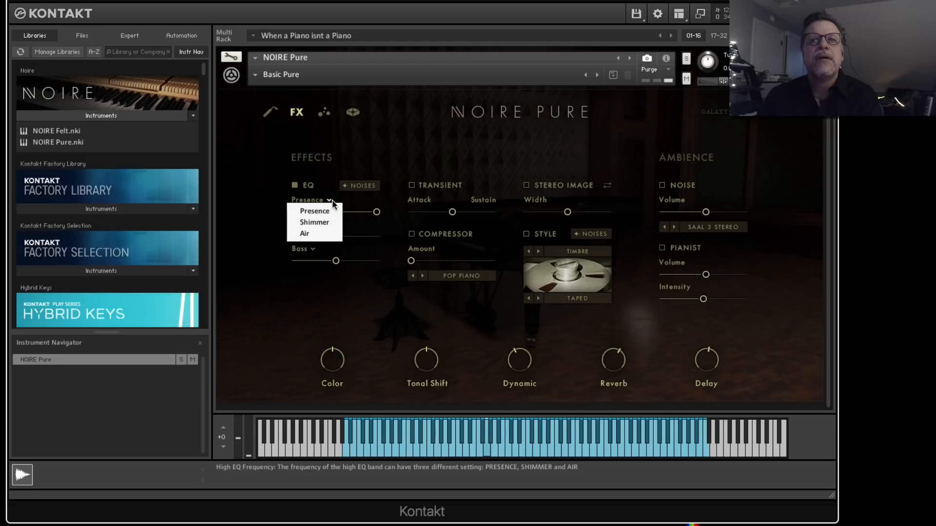
{"action": "left_click", "coordinate": [328, 224]}
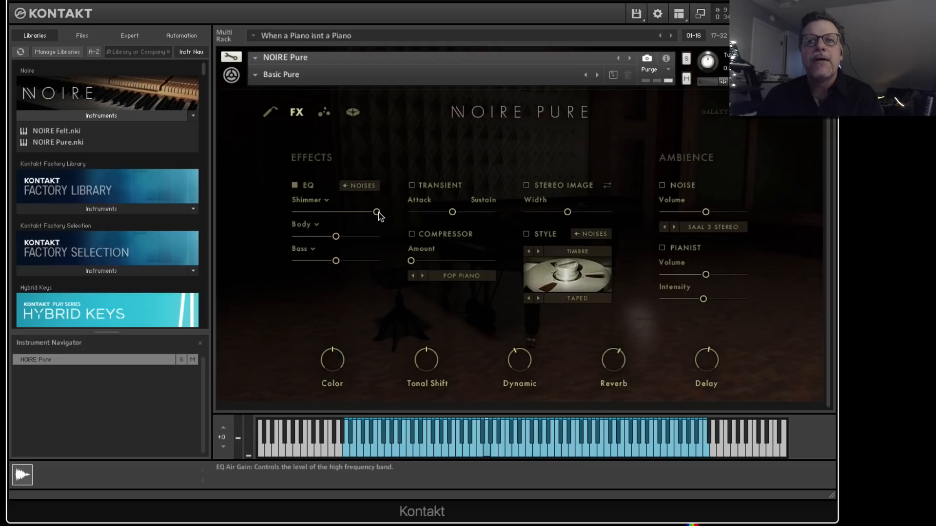
{"action": "left_click_drag", "start_coordinate": [342, 214], "coordinate": [378, 214]}
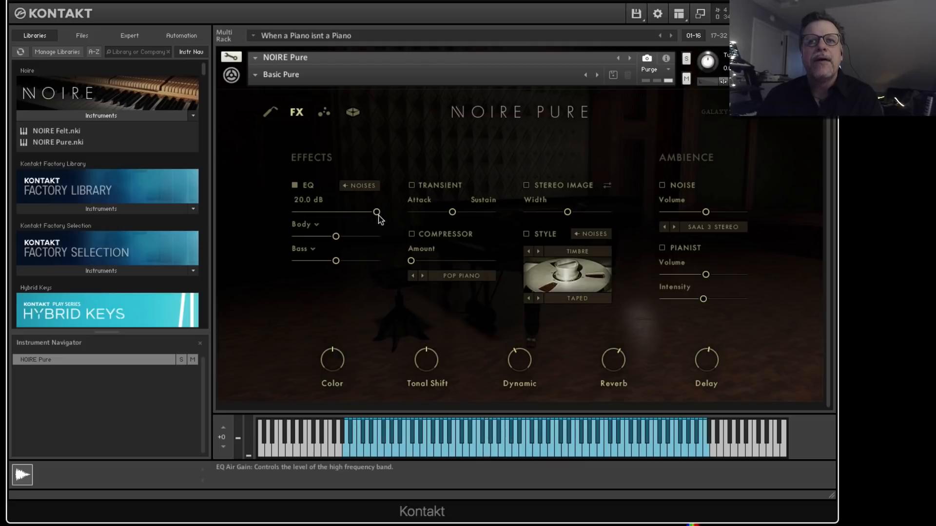
{"action": "left_click", "coordinate": [326, 204]}
{"action": "left_click", "coordinate": [327, 235]}
{"action": "mouse_move", "coordinate": [379, 215]}
{"action": "left_mouse_down"}
{"action": "mouse_move", "coordinate": [344, 214]}
{"action": "mouse_move", "coordinate": [378, 214]}
{"action": "left_mouse_up"}
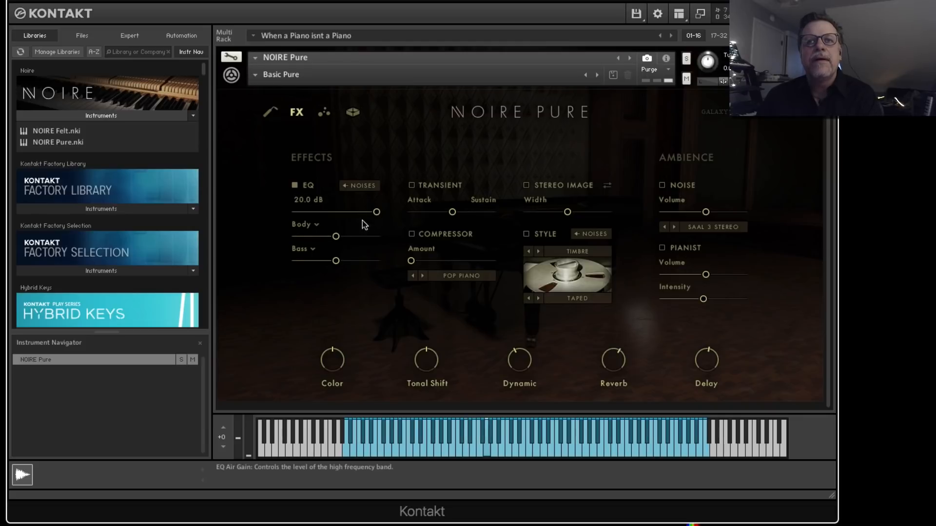
Audition the EQ's mid band at maximum gain as Punch and Bite.
{"action": "left_click", "coordinate": [317, 224]}
{"action": "left_click", "coordinate": [320, 252]}
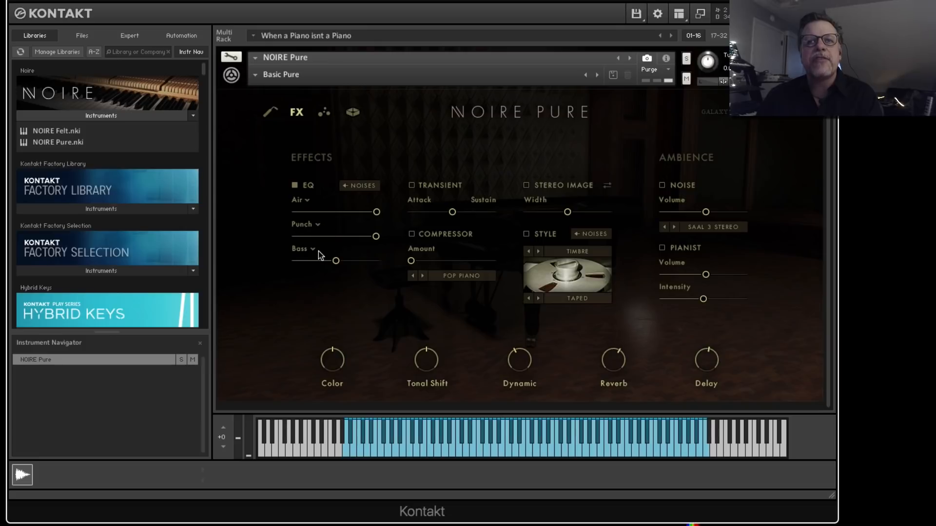
{"action": "left_click", "coordinate": [305, 224]}
{"action": "left_click", "coordinate": [319, 258]}
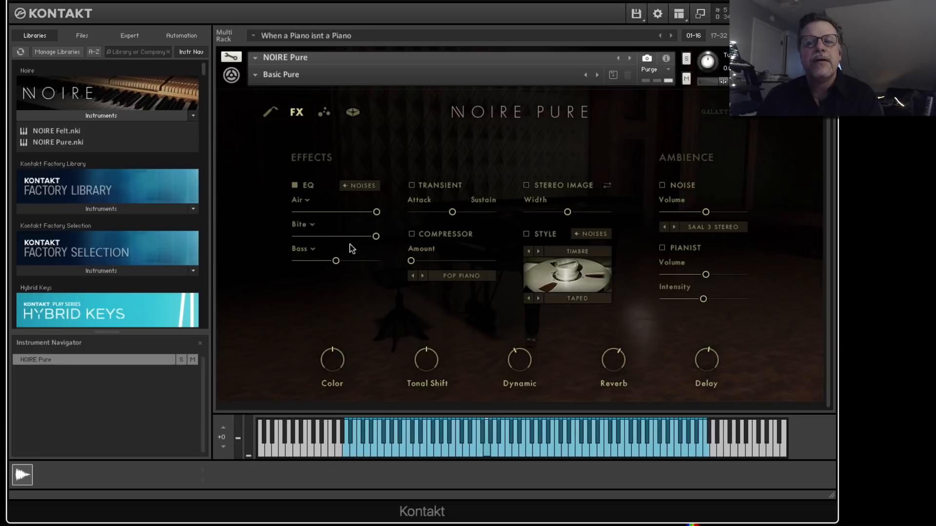
{"action": "left_click_drag", "start_coordinate": [376, 235], "coordinate": [435, 240]}
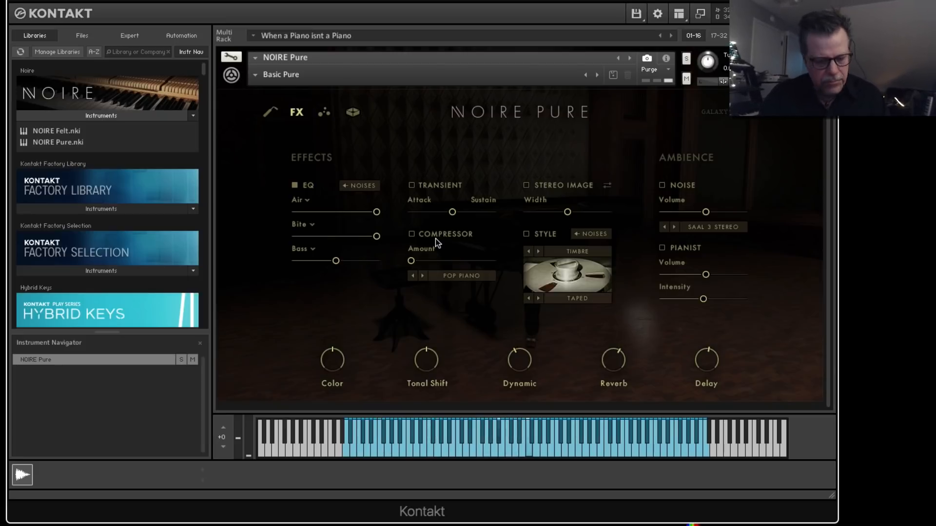
Boost the EQ's low band and step its frequency setting from Bass through Bottom to Sub.
{"action": "left_click", "coordinate": [313, 250]}
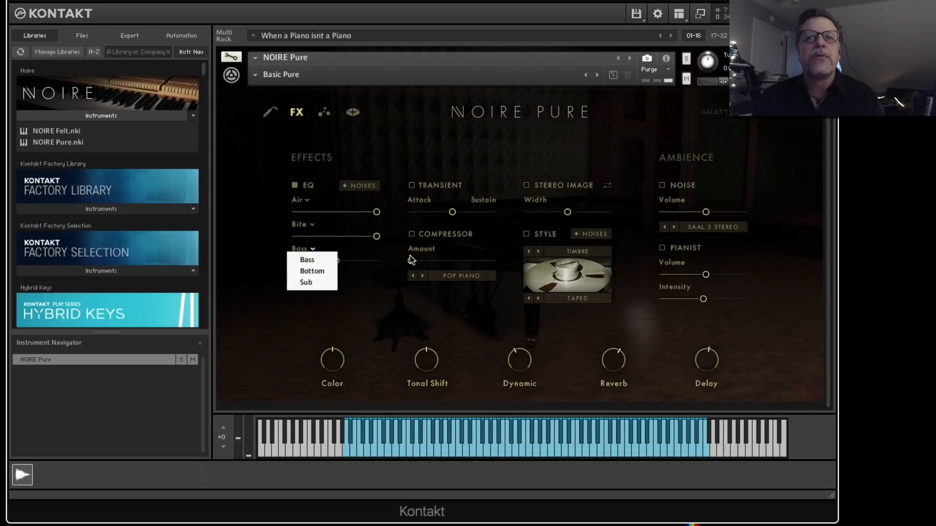
{"action": "left_click", "coordinate": [355, 263]}
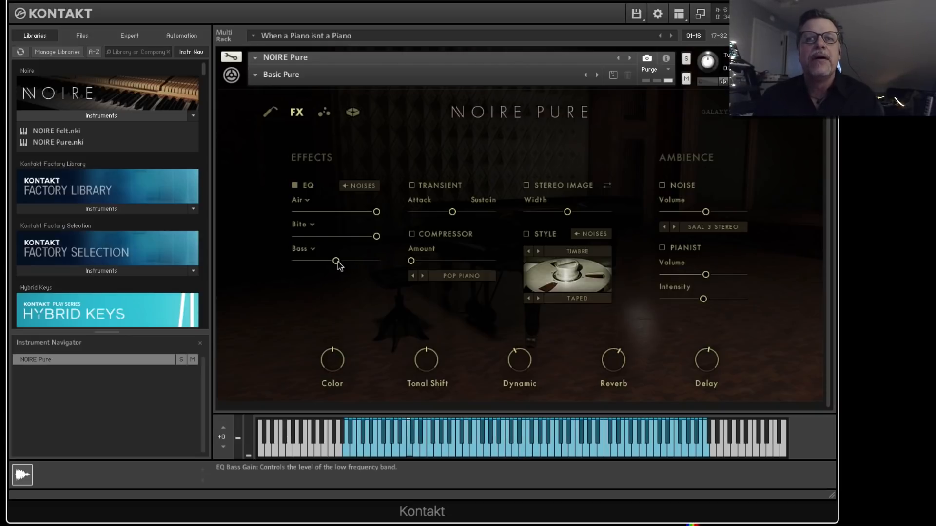
{"action": "left_click_drag", "start_coordinate": [340, 262], "coordinate": [369, 262]}
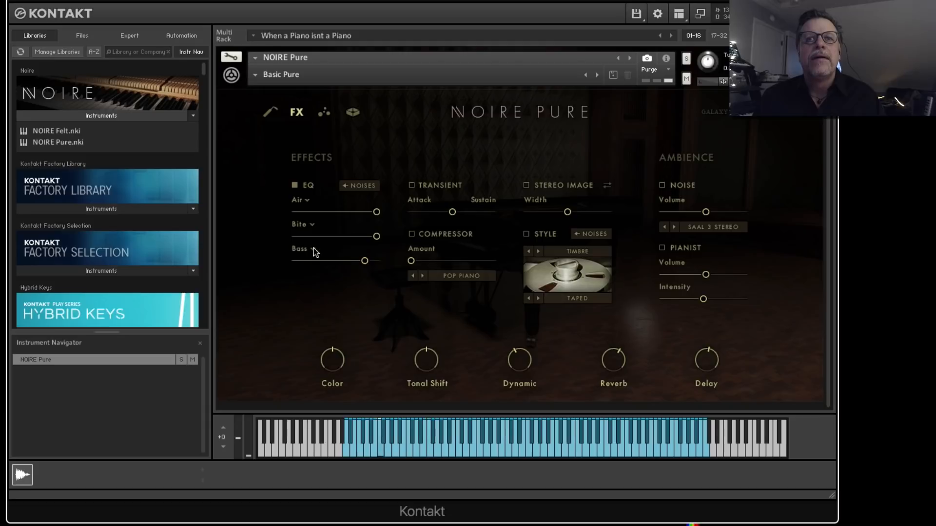
{"action": "left_click", "coordinate": [313, 250]}
{"action": "left_click", "coordinate": [319, 269]}
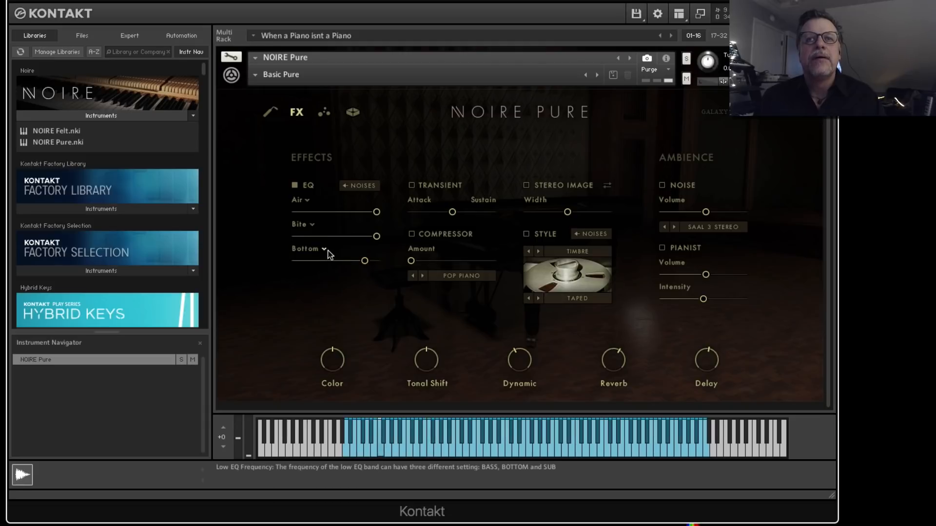
{"action": "left_click", "coordinate": [317, 250]}
{"action": "left_click", "coordinate": [327, 282]}
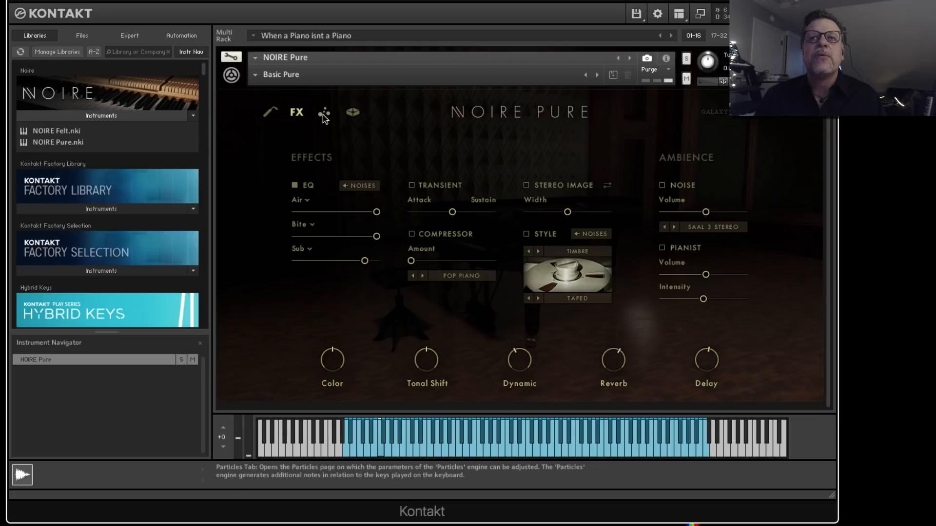
Enable the Sub samples at a slightly higher volume, and audition Color at softer and harder settings.
{"action": "left_click", "coordinate": [279, 114]}
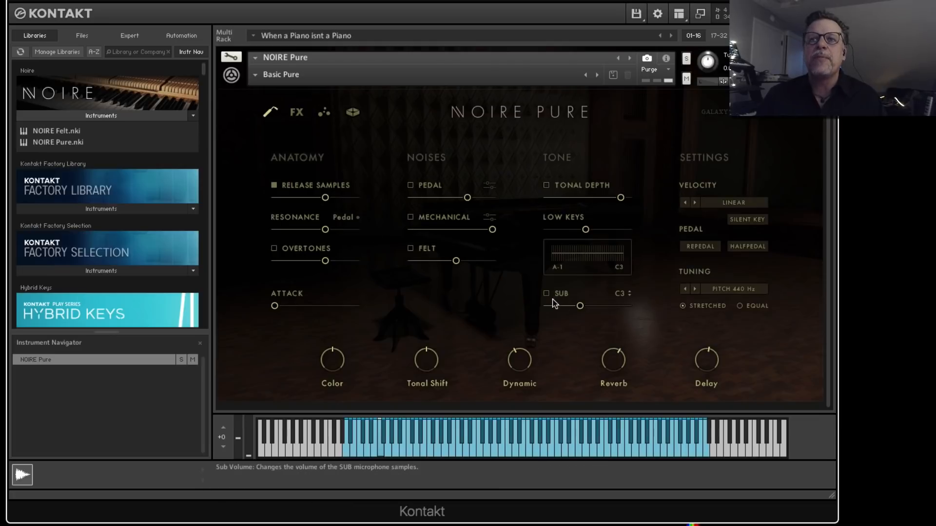
{"action": "left_click_drag", "start_coordinate": [591, 306], "coordinate": [599, 308]}
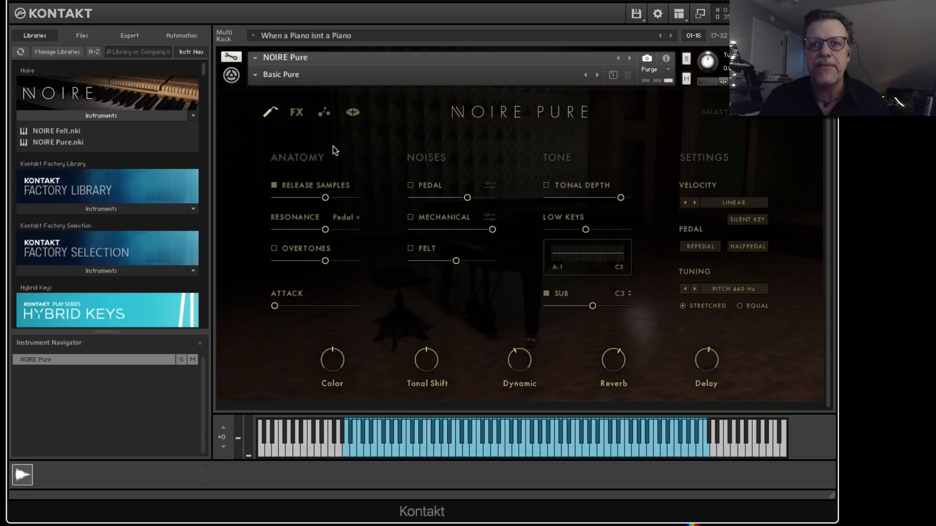
{"action": "mouse_move", "coordinate": [340, 354]}
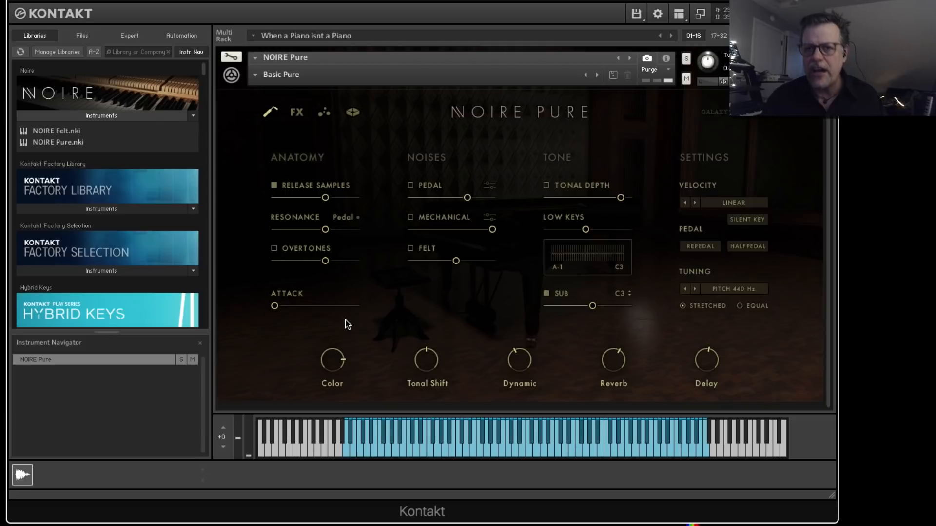
{"action": "mouse_move", "coordinate": [330, 376]}
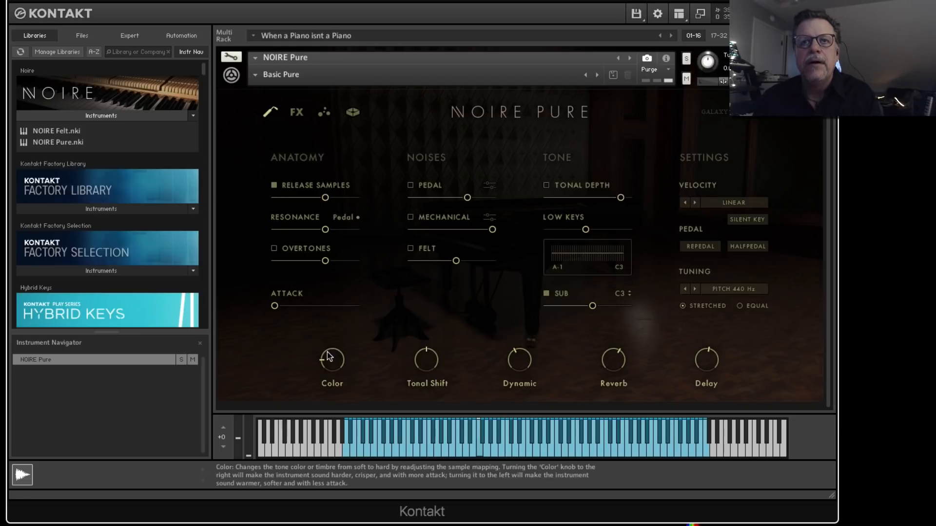
{"action": "left_click_drag", "start_coordinate": [331, 359], "coordinate": [351, 265]}
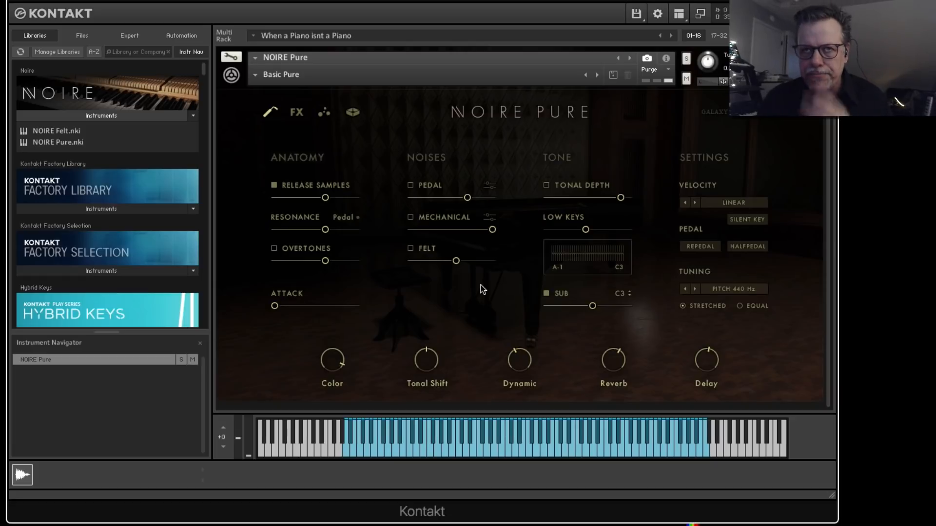
Reload the Basic Pure snapshot from the Grand Piano category.
{"action": "left_click", "coordinate": [257, 75]}
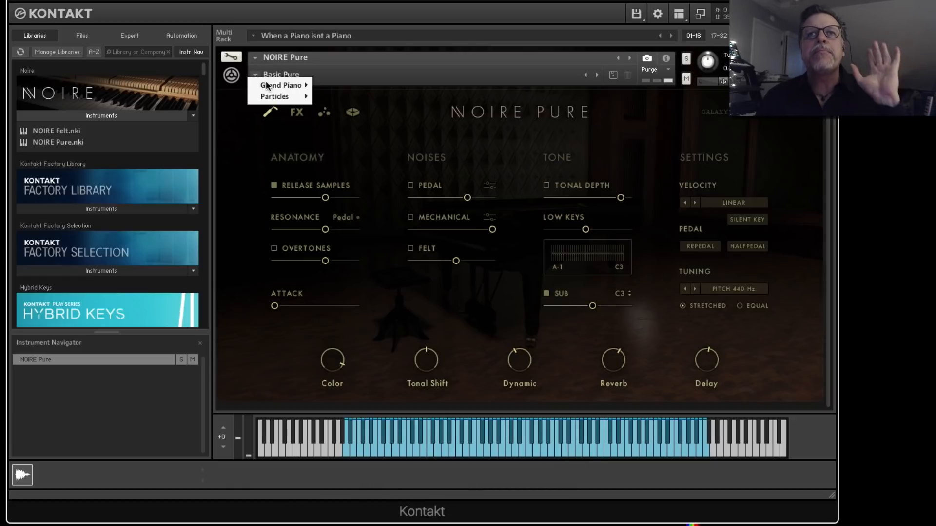
{"action": "mouse_move", "coordinate": [298, 85]}
{"action": "left_click", "coordinate": [331, 86]}
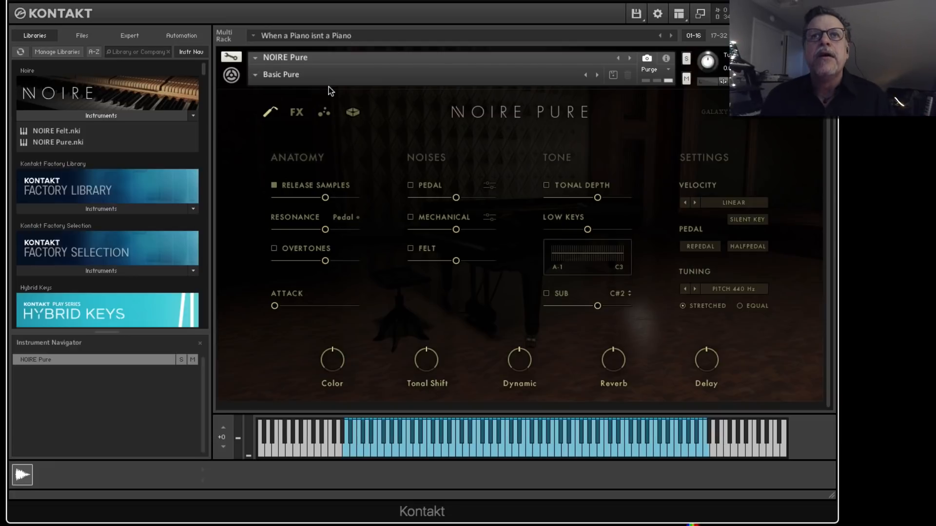
Enable the Particles Engine and load its Deep Doubler preset.
{"action": "left_click", "coordinate": [323, 113]}
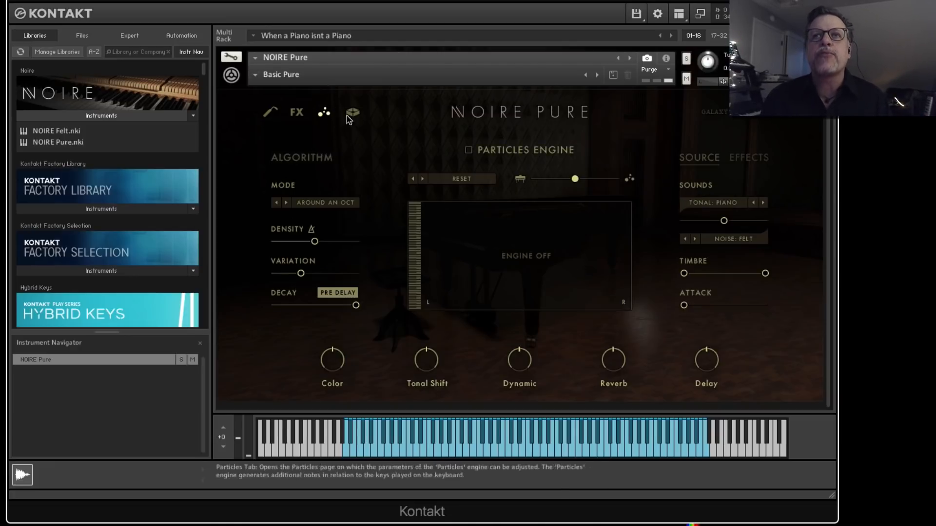
{"action": "left_click", "coordinate": [469, 150]}
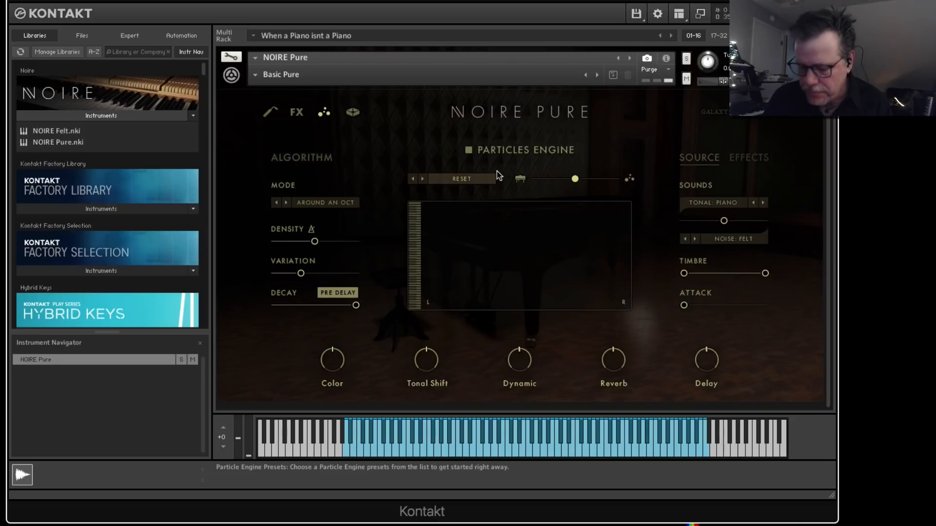
{"action": "left_click", "coordinate": [462, 179]}
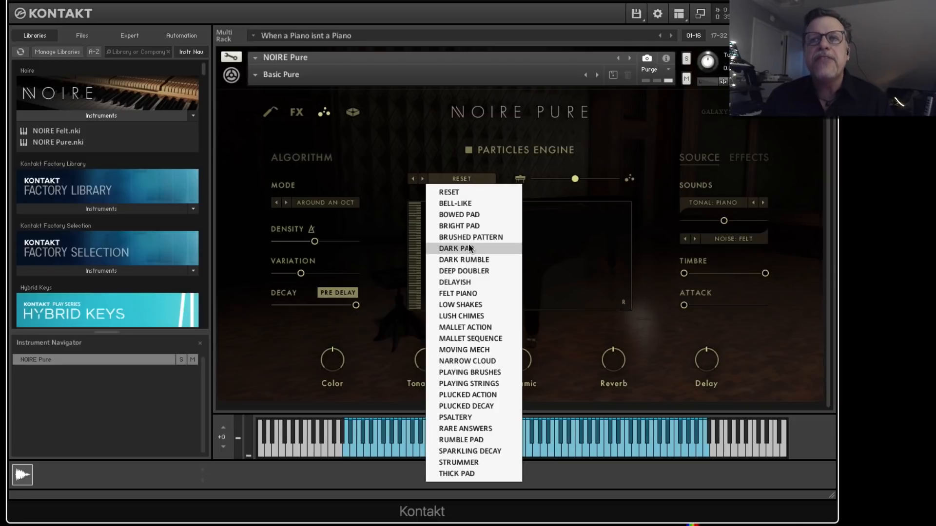
{"action": "left_click", "coordinate": [469, 271]}
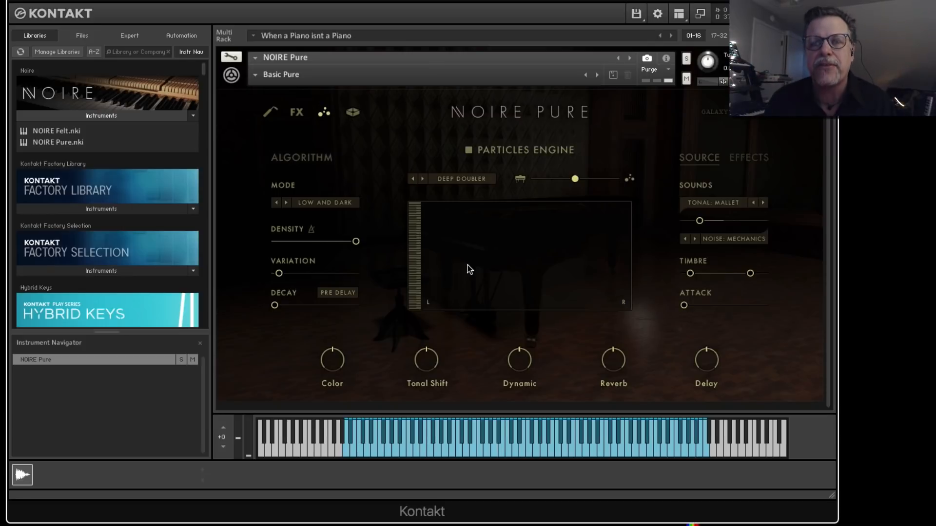
Load the Brushed Pattern preset in the Particles Engine and turn Color up toward the harder side.
{"action": "left_click", "coordinate": [447, 180]}
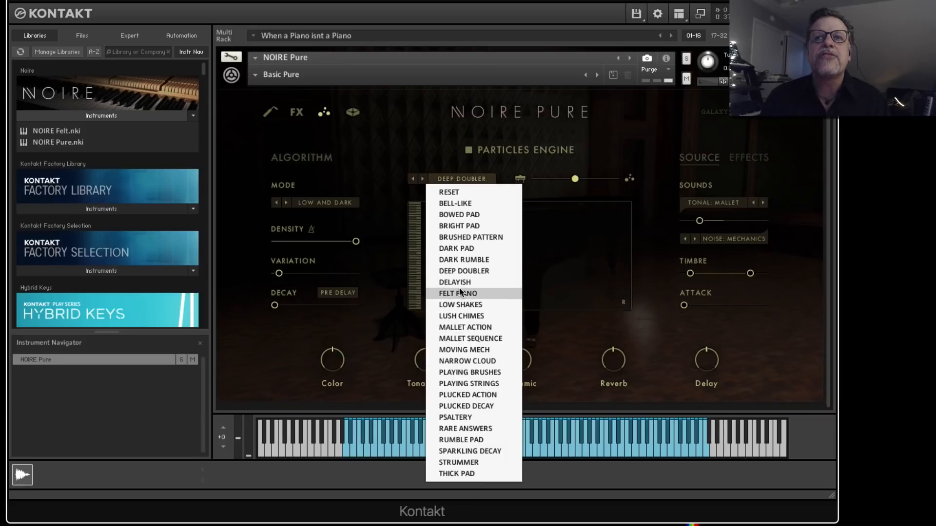
{"action": "left_click", "coordinate": [471, 237]}
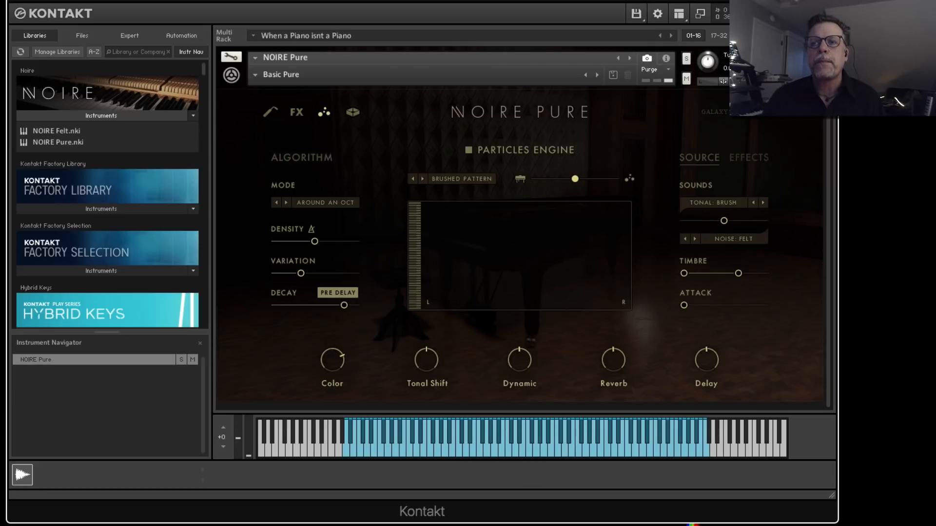
{"action": "left_click_drag", "start_coordinate": [700, 0], "coordinate": [498, 6]}
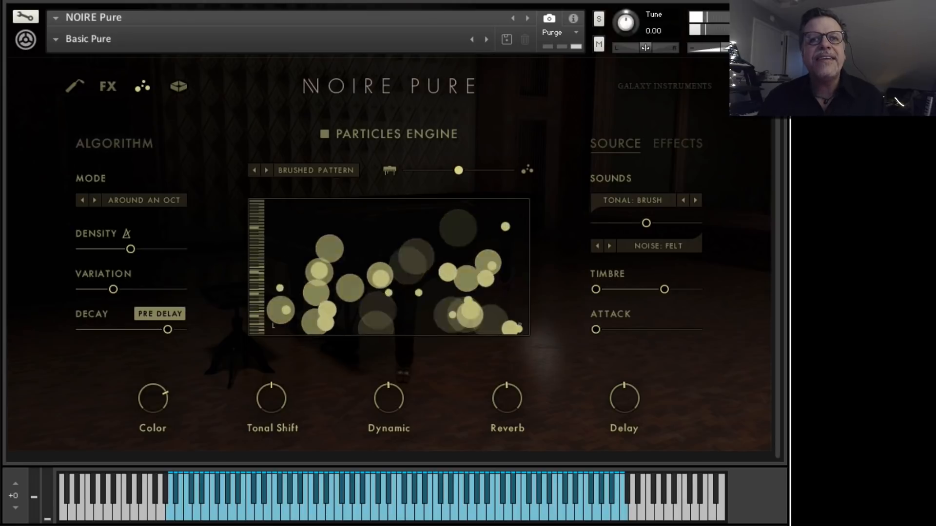
Raise the particles' Decay to maximum, audition the Piano tonal sound, and set the tonal sound to Plucked.
{"action": "left_click_drag", "start_coordinate": [165, 332], "coordinate": [226, 336]}
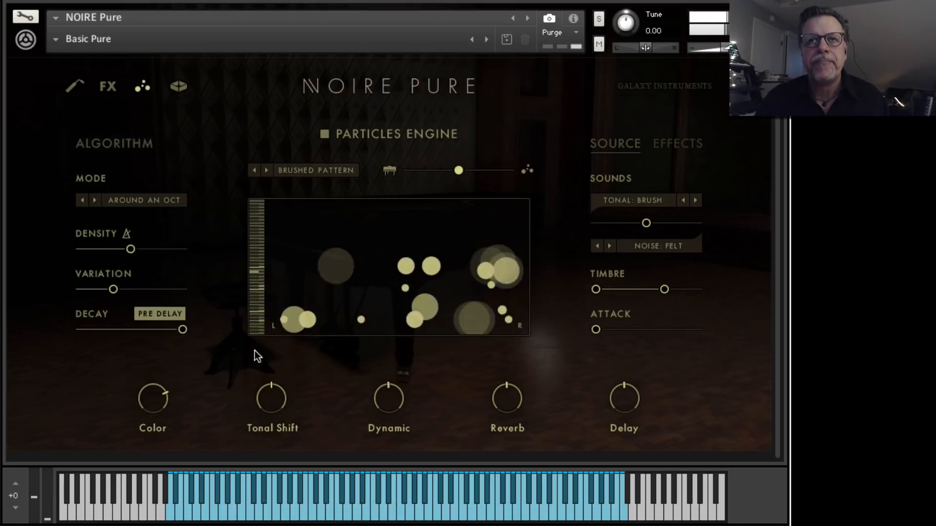
{"action": "left_click", "coordinate": [633, 200]}
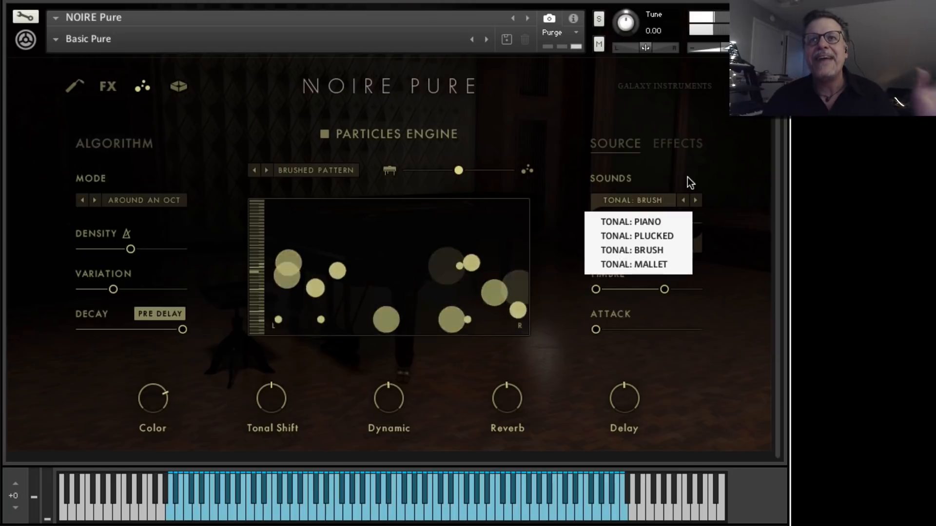
{"action": "left_click", "coordinate": [646, 224]}
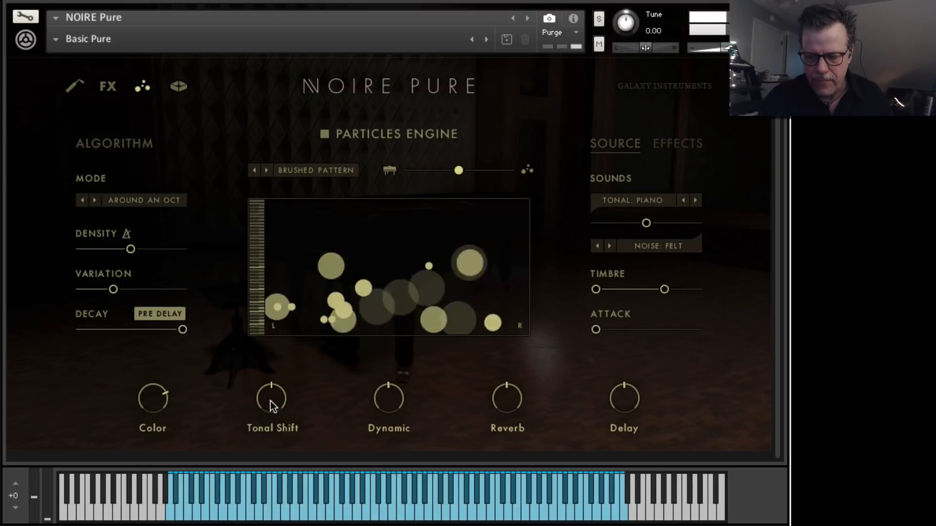
{"action": "left_click", "coordinate": [636, 200]}
{"action": "left_click", "coordinate": [632, 235]}
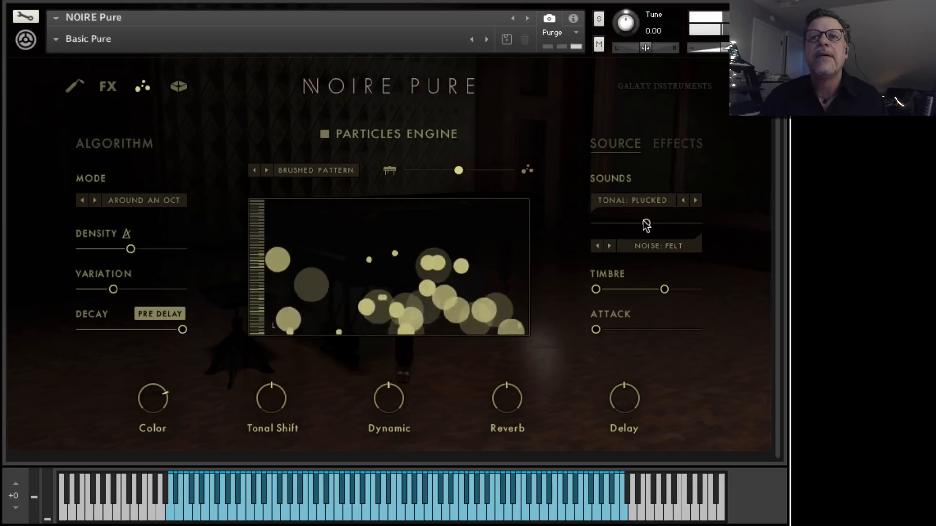
Shift the sound balance toward the tonal source and change the particle noise to Combined.
{"action": "mouse_move", "coordinate": [646, 225]}
{"action": "left_mouse_down"}
{"action": "mouse_move", "coordinate": [696, 227]}
{"action": "mouse_move", "coordinate": [660, 227]}
{"action": "left_mouse_up"}
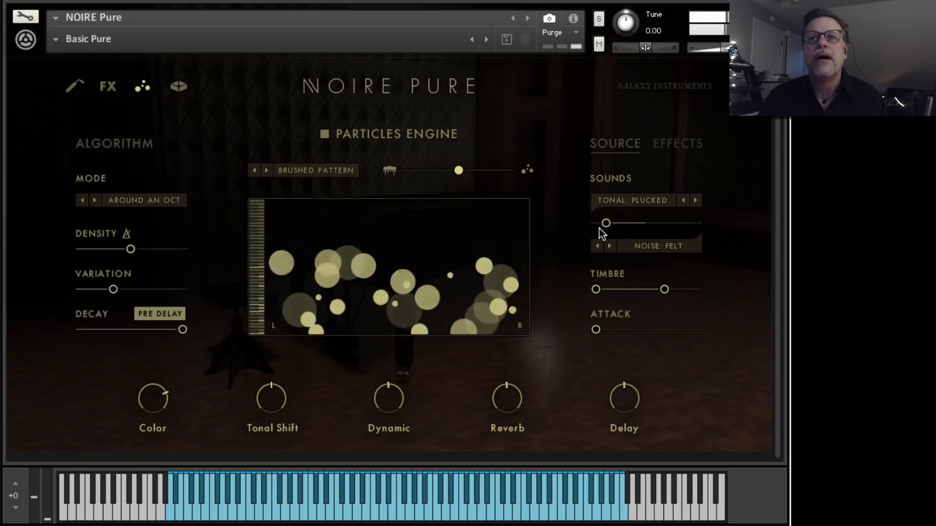
{"action": "left_click_drag", "start_coordinate": [599, 228], "coordinate": [620, 228]}
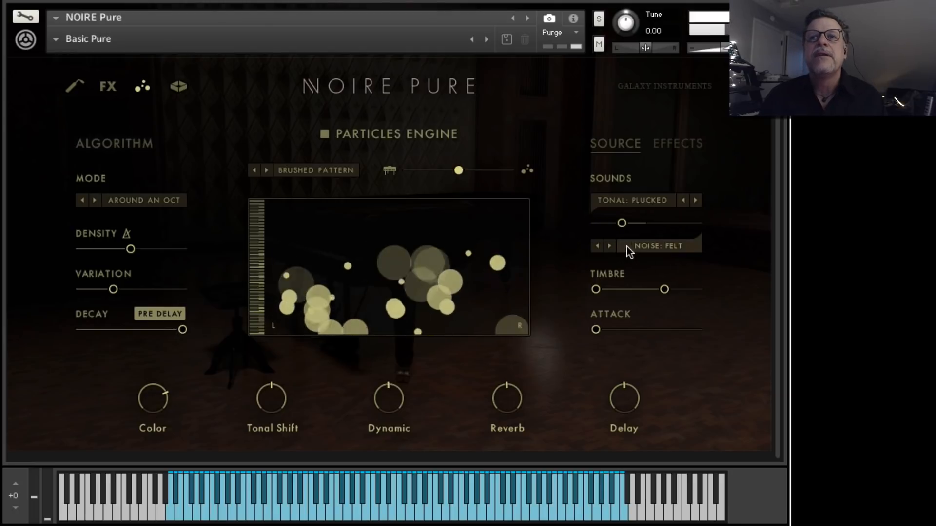
{"action": "left_click", "coordinate": [610, 246]}
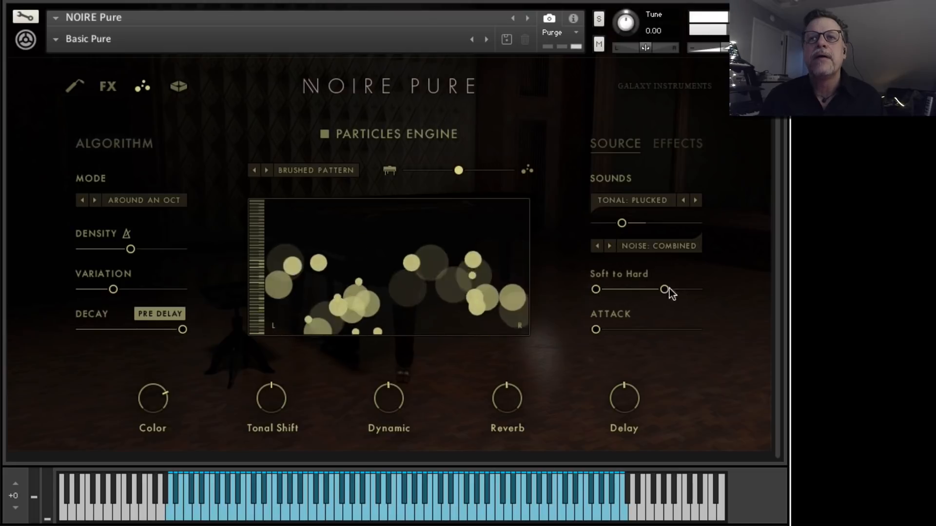
Extend the particles' Timbre range to the hardest setting, and audition a slower Attack before returning it to minimum.
{"action": "left_click_drag", "start_coordinate": [601, 329], "coordinate": [688, 329]}
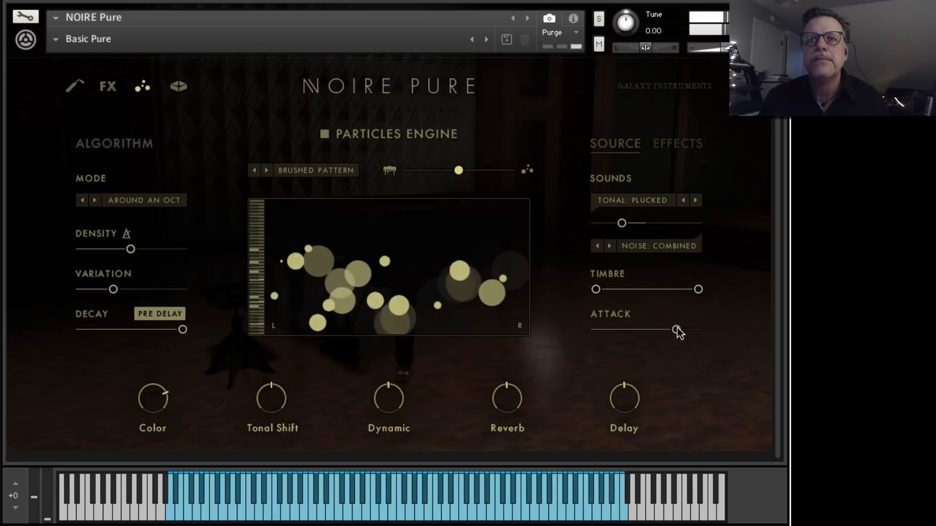
{"action": "left_click_drag", "start_coordinate": [677, 330], "coordinate": [588, 338]}
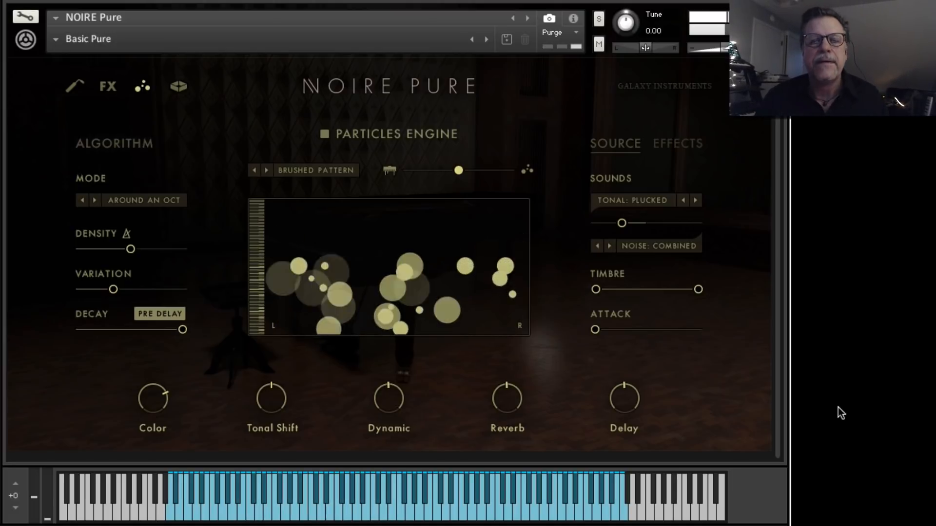
Load the Low Shakes preset in the Particles Engine.
{"action": "left_click", "coordinate": [308, 170]}
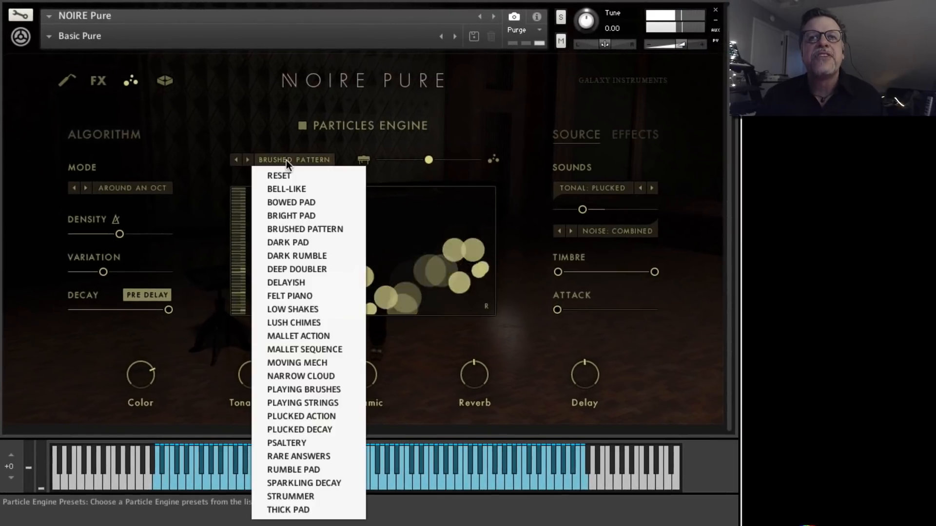
{"action": "left_click", "coordinate": [299, 311]}
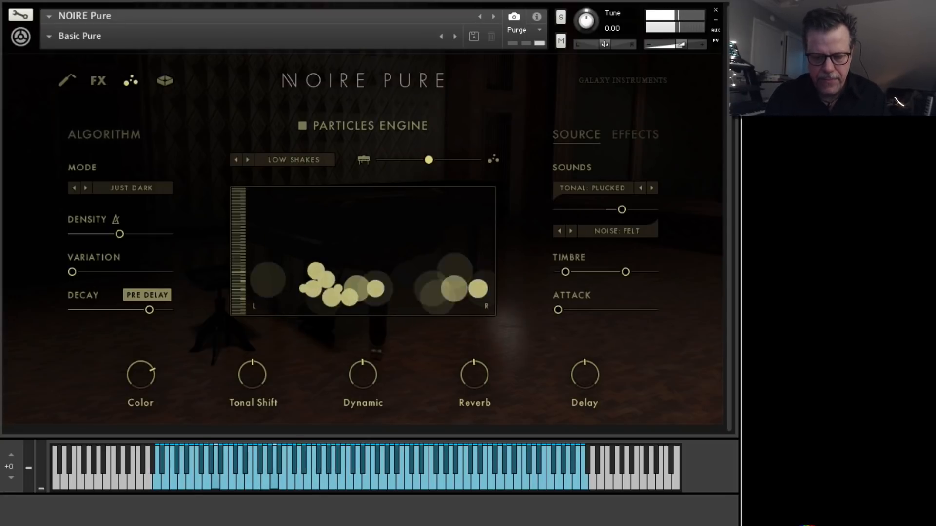
Set the middle EQ band to Bite and boost it slightly, and enable the Sub samples.
{"action": "left_click", "coordinate": [104, 79]}
{"action": "left_click", "coordinate": [116, 212]}
{"action": "left_click", "coordinate": [110, 254]}
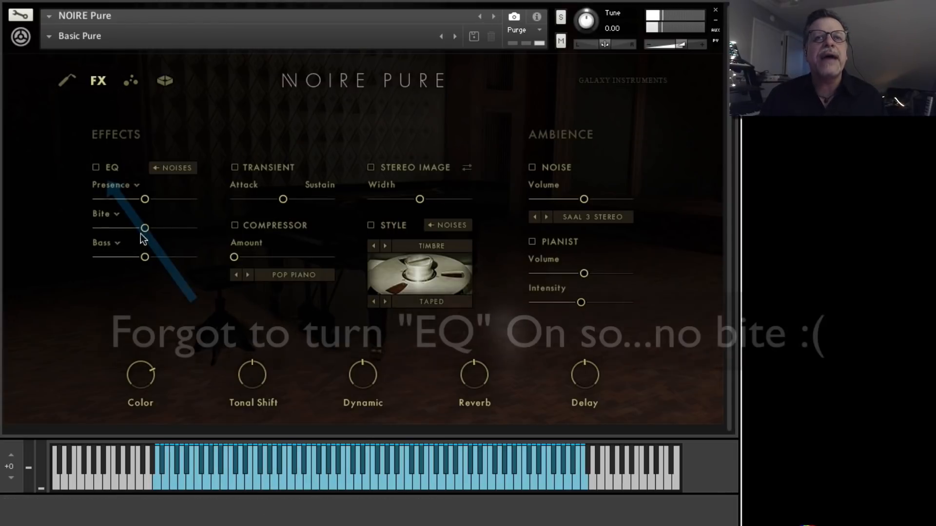
{"action": "left_click_drag", "start_coordinate": [145, 227], "coordinate": [166, 227]}
{"action": "left_click", "coordinate": [69, 80]}
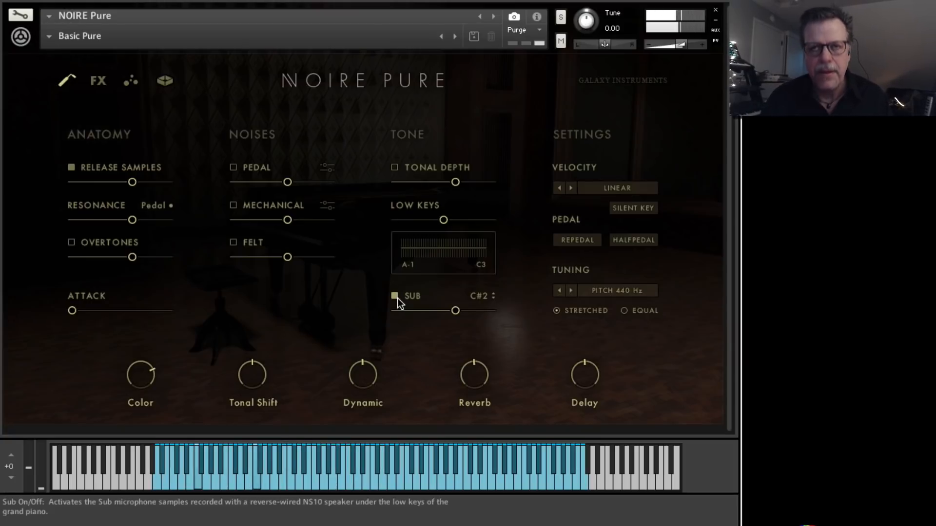
Raise the Particles Engine mix and set its Decay to maximum, with Mallet as the tonal sound.
{"action": "left_click", "coordinate": [130, 82]}
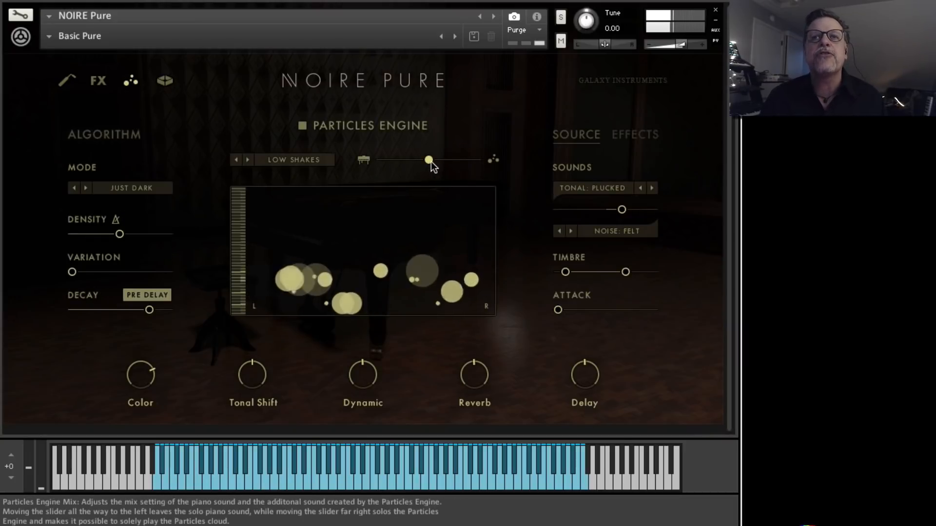
{"action": "mouse_move", "coordinate": [431, 162]}
{"action": "left_mouse_down"}
{"action": "mouse_move", "coordinate": [501, 164]}
{"action": "mouse_move", "coordinate": [419, 162]}
{"action": "mouse_move", "coordinate": [448, 161]}
{"action": "left_mouse_up"}
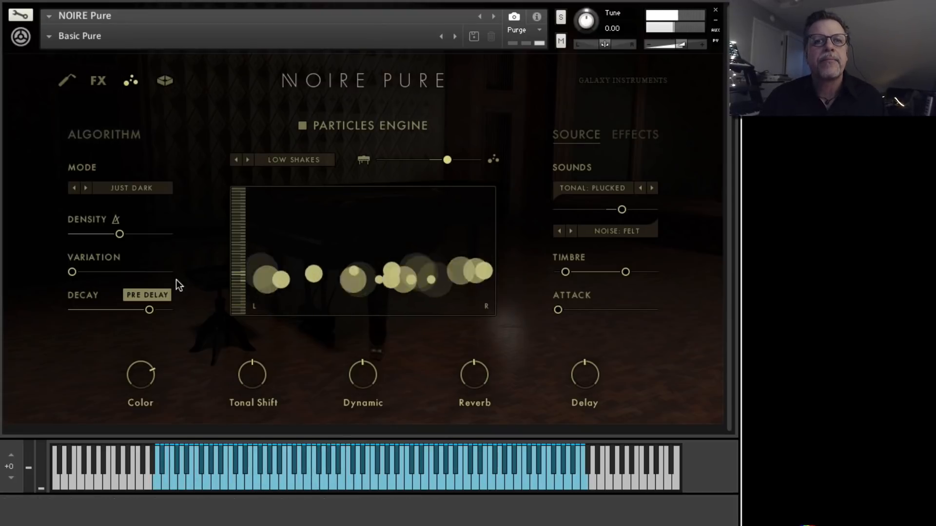
{"action": "left_click_drag", "start_coordinate": [150, 310], "coordinate": [240, 320]}
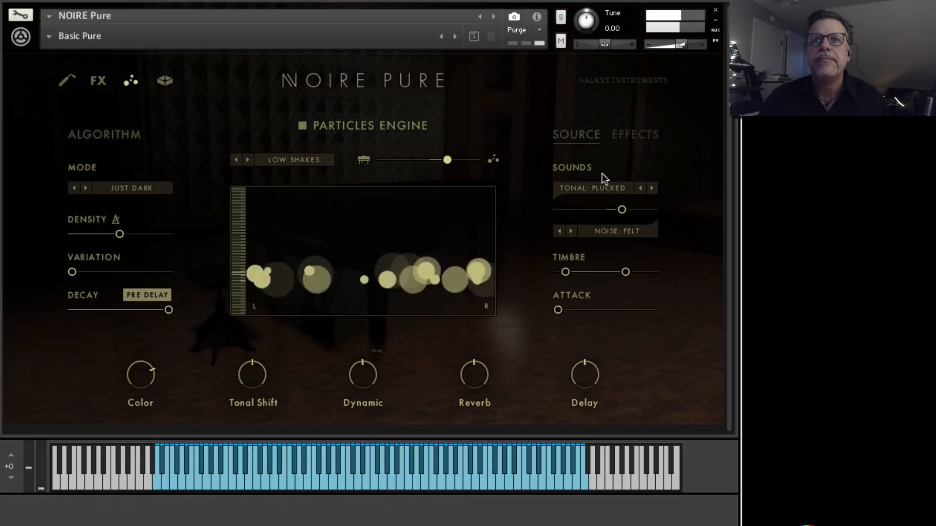
{"action": "left_click", "coordinate": [651, 189]}
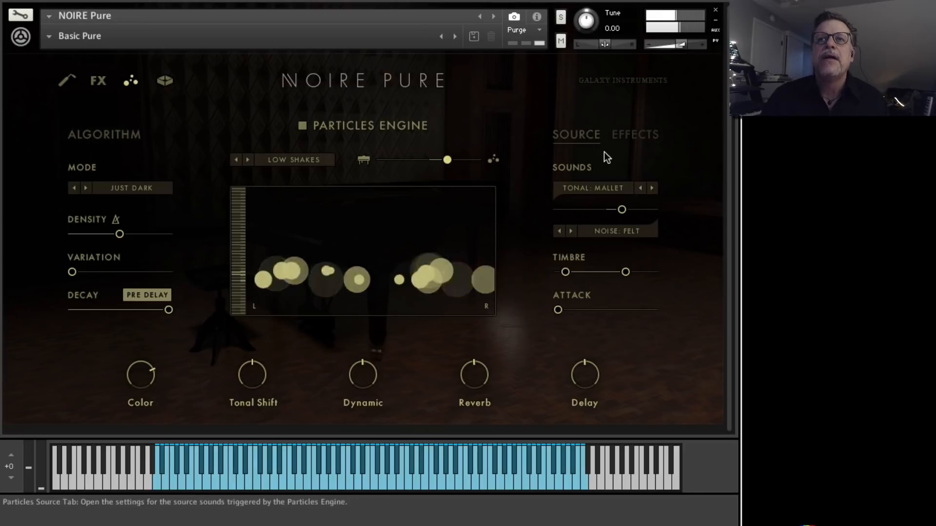
Enable the filter in the particle effects and lower its High Cut.
{"action": "left_click", "coordinate": [636, 134]}
{"action": "left_click", "coordinate": [557, 167]}
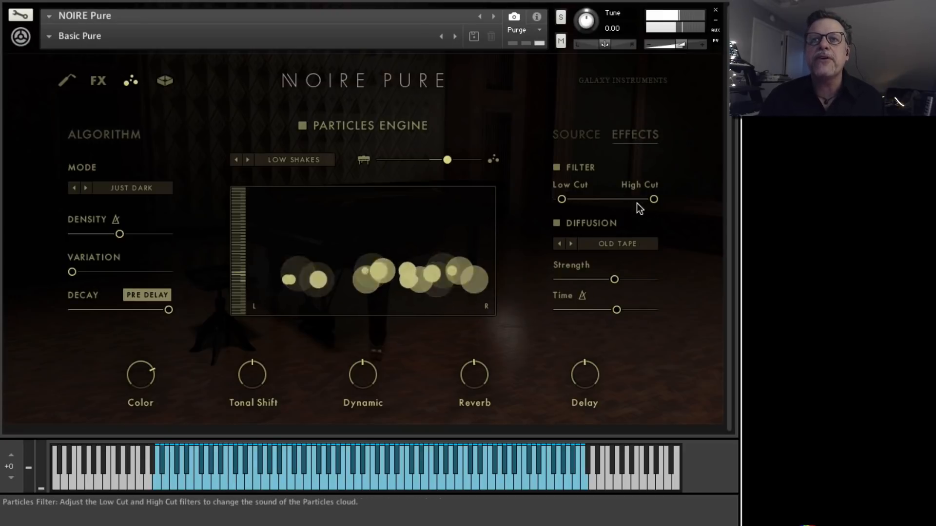
{"action": "left_click_drag", "start_coordinate": [654, 199], "coordinate": [563, 200]}
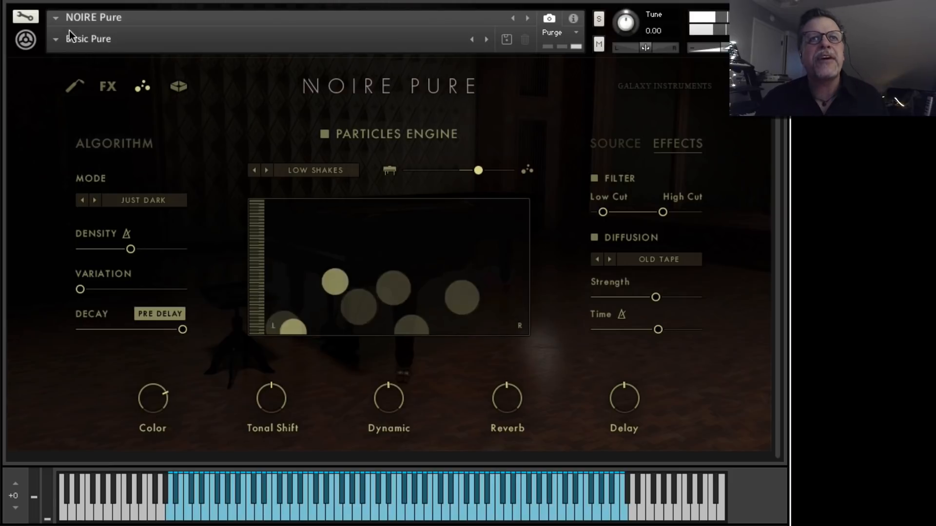
Reset the Basic Pure snapshot and enable the Pianist noise with Volume at 0.0 dB and Intensity at maximum.
{"action": "left_click", "coordinate": [487, 40]}
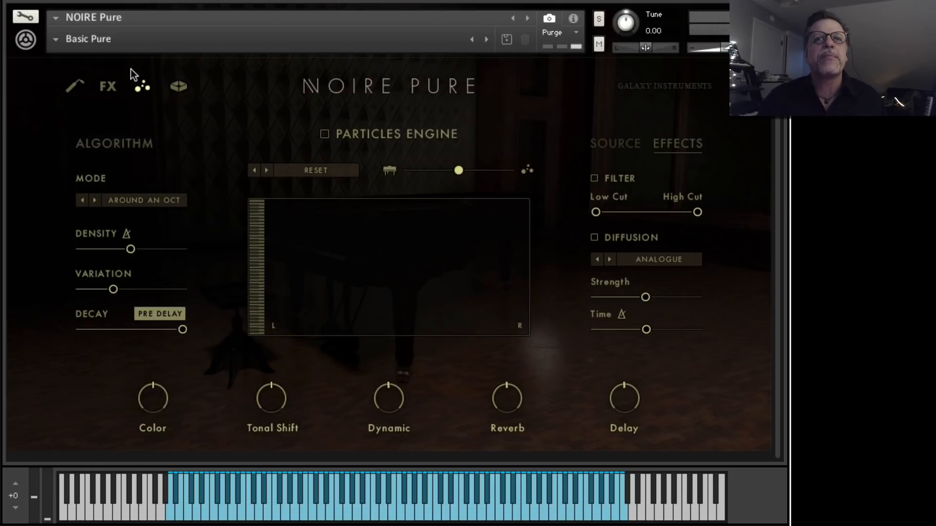
{"action": "left_click", "coordinate": [147, 87]}
{"action": "left_click", "coordinate": [108, 86]}
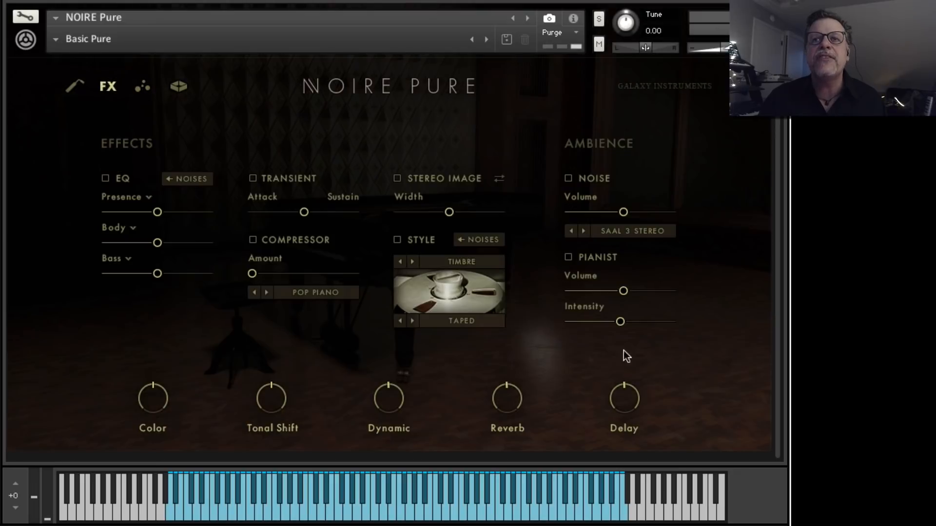
{"action": "left_click_drag", "start_coordinate": [615, 290], "coordinate": [759, 297]}
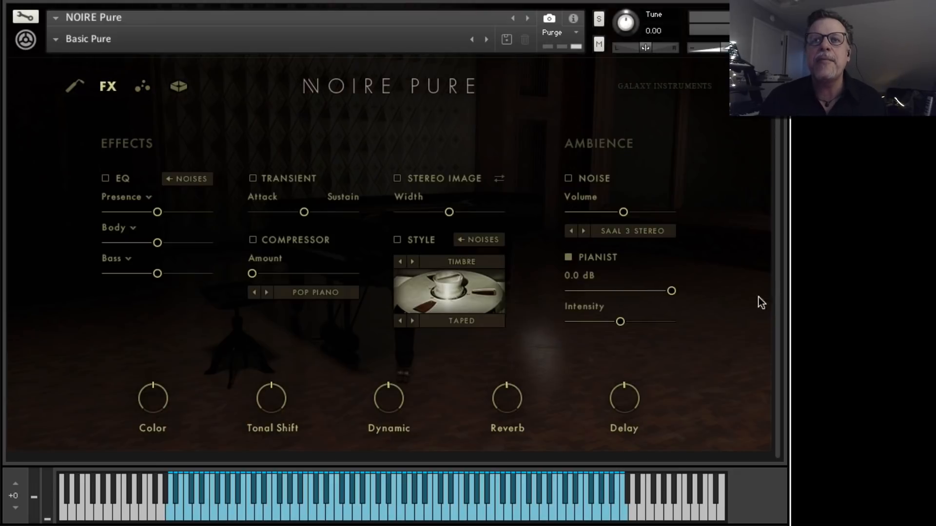
{"action": "left_click_drag", "start_coordinate": [611, 320], "coordinate": [889, 335]}
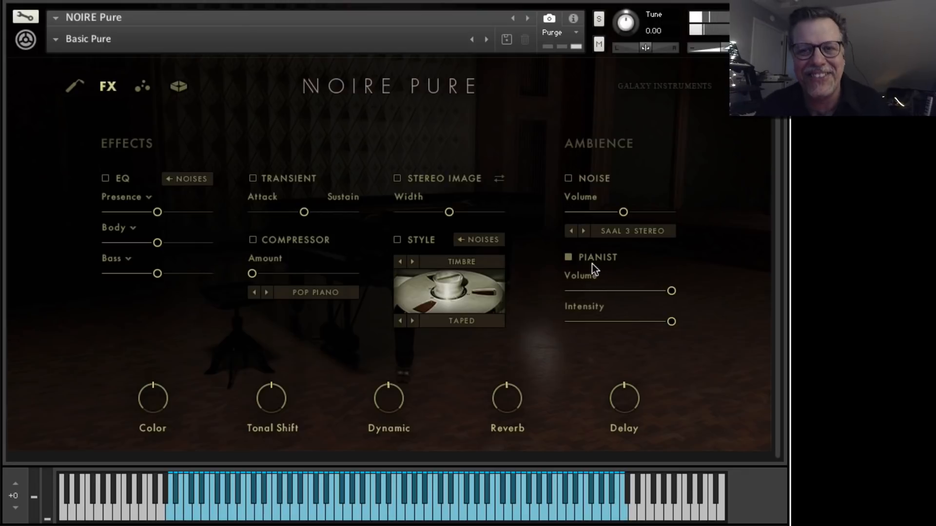
Replace the Pianist noise with the Silent Room 2 ambience noise and raise its volume to maximum.
{"action": "left_click", "coordinate": [568, 178]}
{"action": "left_click_drag", "start_coordinate": [623, 213], "coordinate": [662, 210]}
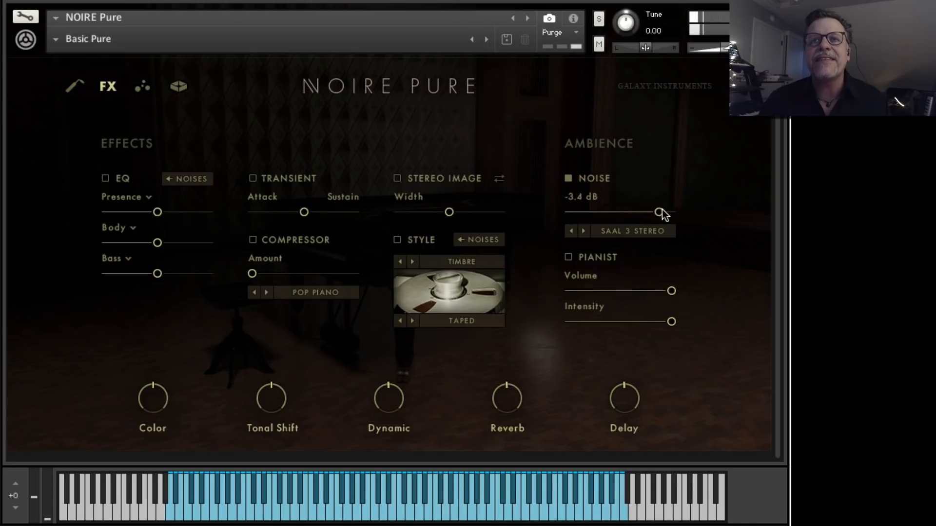
{"action": "left_click", "coordinate": [585, 230]}
{"action": "left_click", "coordinate": [585, 230]}
{"action": "left_click", "coordinate": [585, 230]}
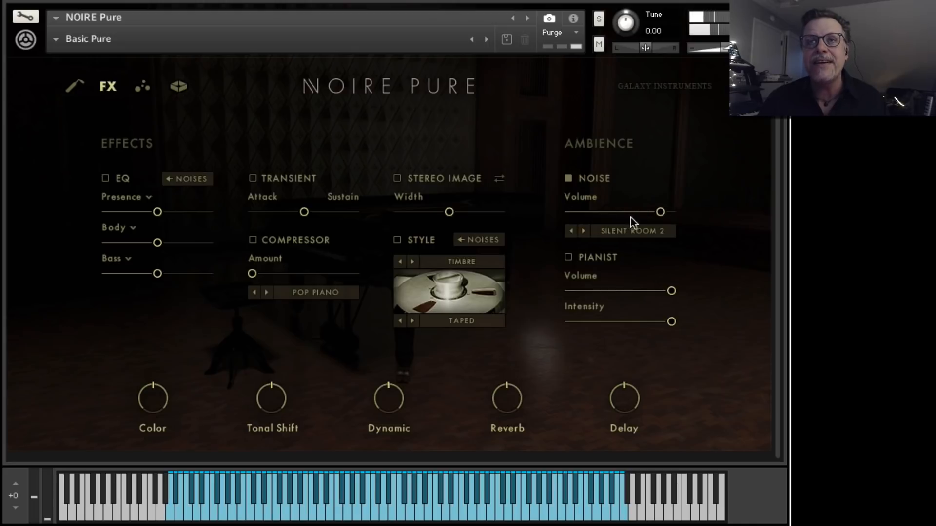
{"action": "left_click_drag", "start_coordinate": [662, 213], "coordinate": [685, 213]}
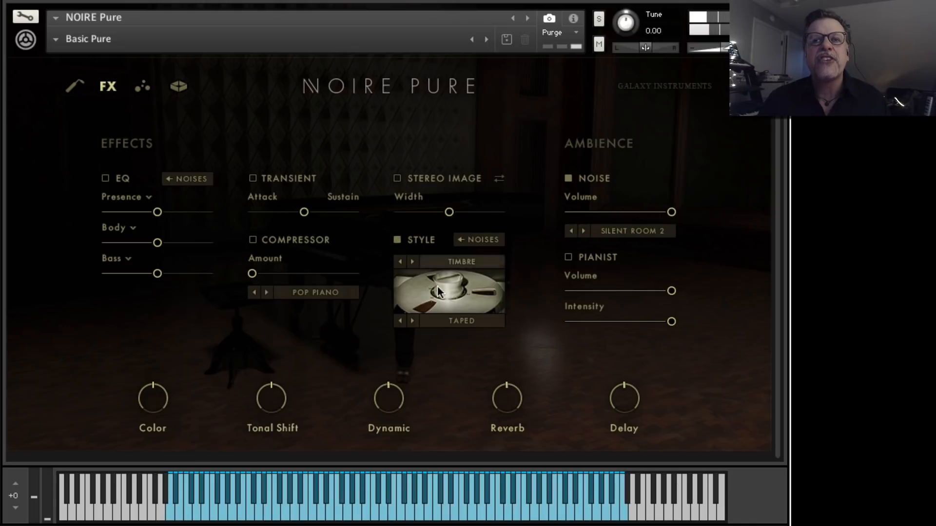
Set the enabled Style effect to Lid Half Closed and turn on the Pop Piano compressor with a high Amount.
{"action": "left_click", "coordinate": [454, 316]}
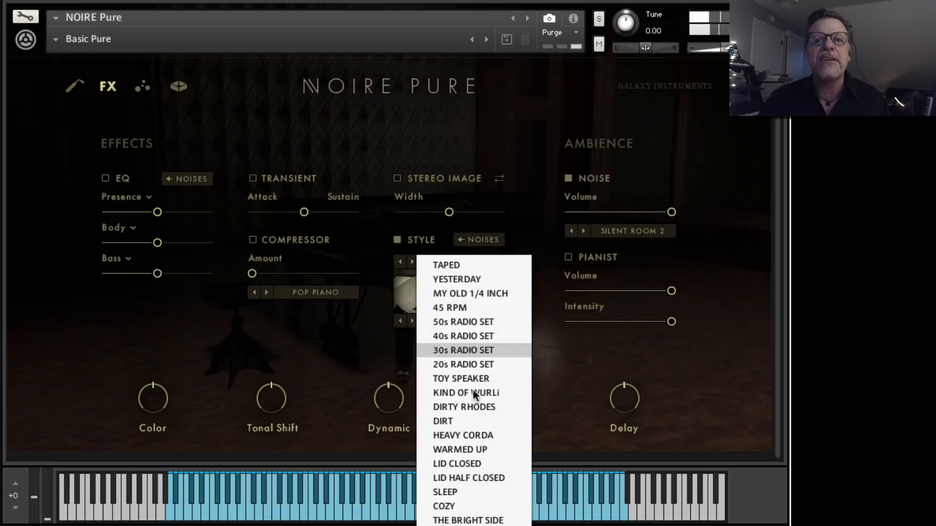
{"action": "left_click", "coordinate": [475, 478]}
{"action": "left_click_drag", "start_coordinate": [256, 276], "coordinate": [331, 274]}
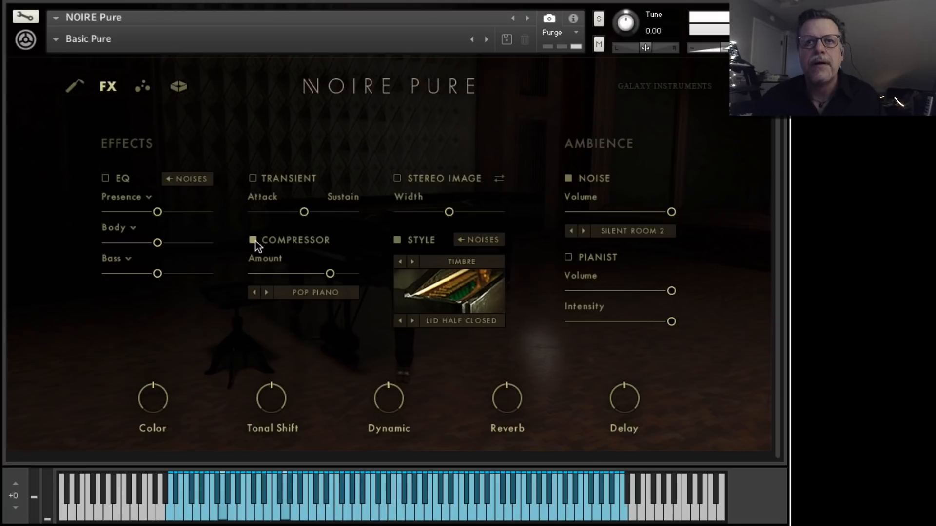
Change the Style effect to Cozy and reduce the compressor's Amount.
{"action": "left_click", "coordinate": [412, 321]}
{"action": "left_click", "coordinate": [413, 320]}
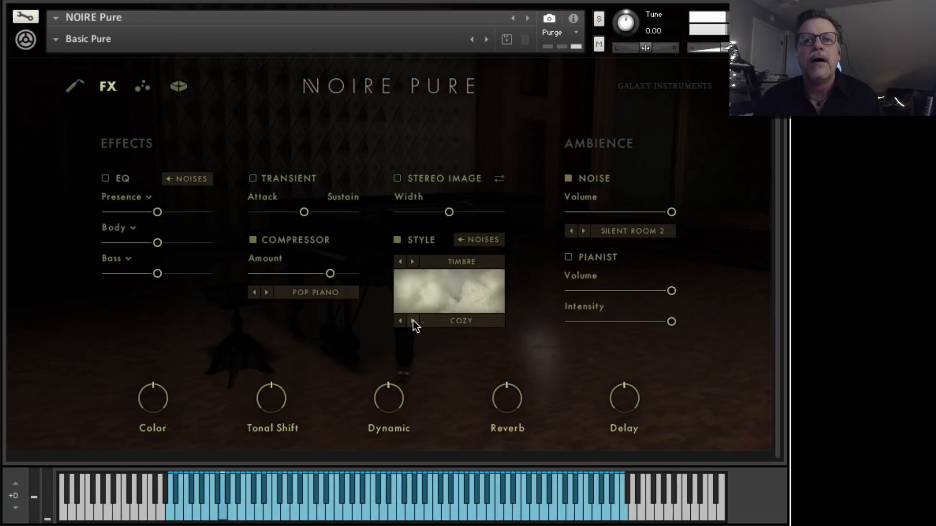
{"action": "left_click", "coordinate": [413, 320]}
{"action": "left_click", "coordinate": [400, 321]}
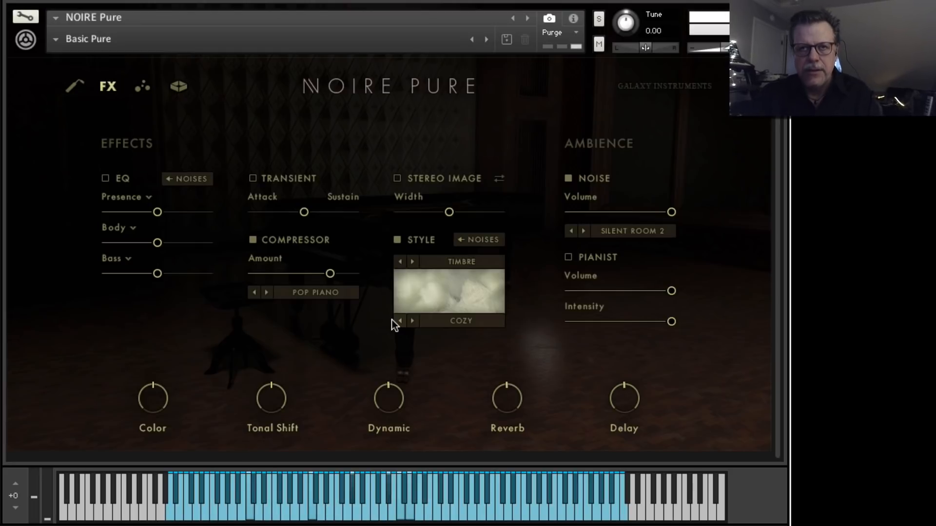
{"action": "left_click_drag", "start_coordinate": [336, 275], "coordinate": [309, 278]}
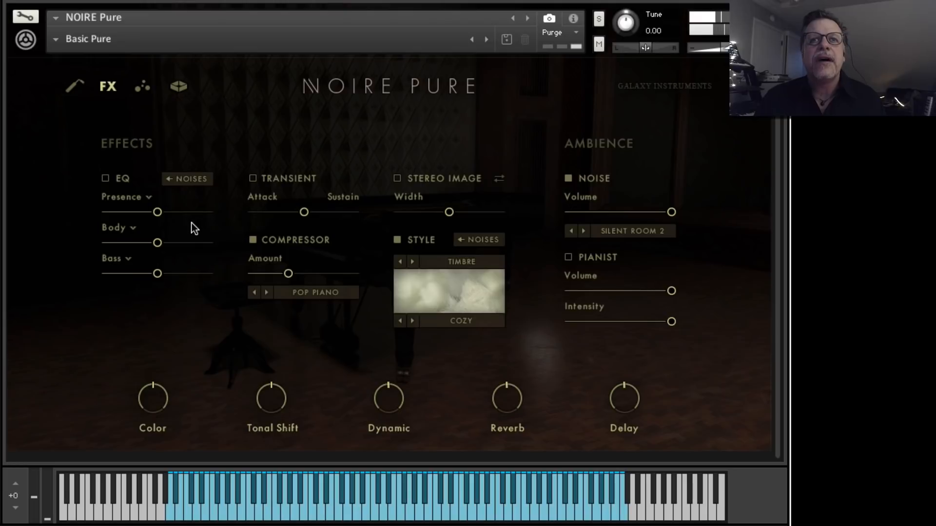
Load the Pop Grand snapshot from the Grand Piano category.
{"action": "left_click", "coordinate": [53, 39]}
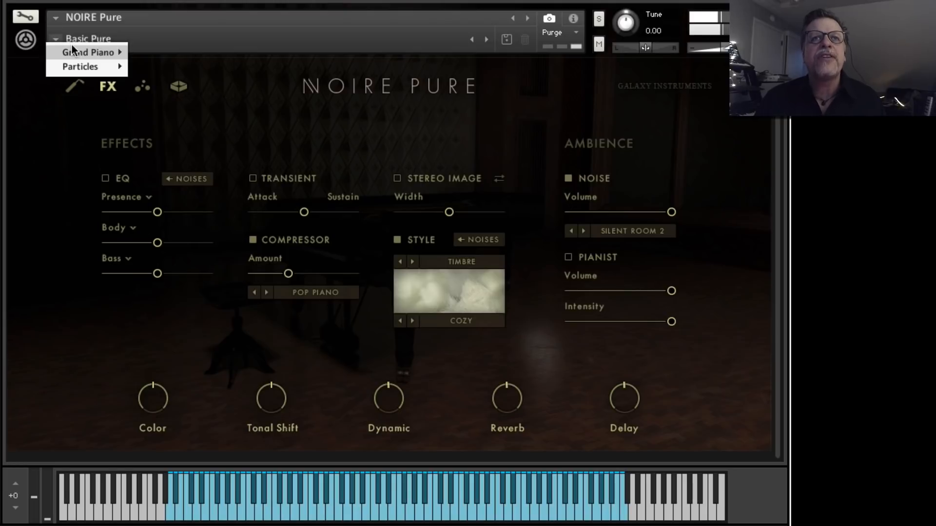
{"action": "mouse_move", "coordinate": [71, 45]}
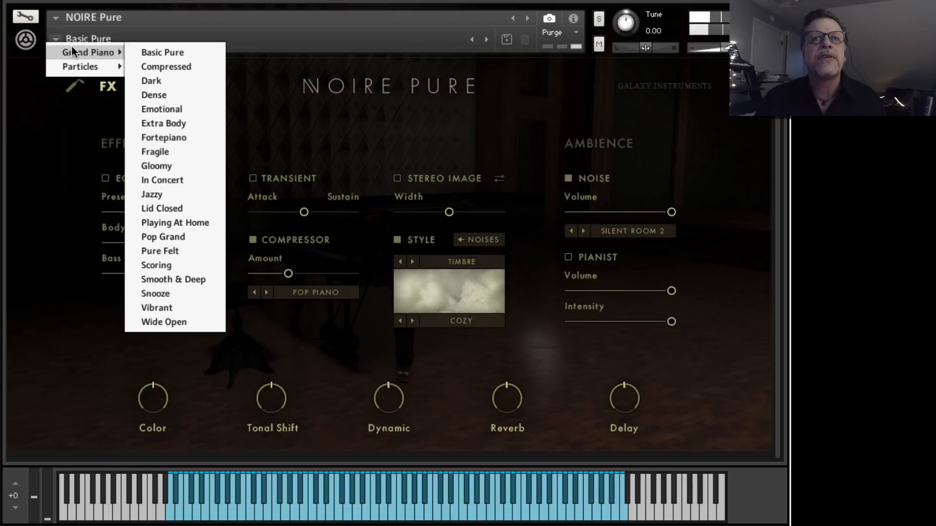
{"action": "left_click", "coordinate": [159, 238]}
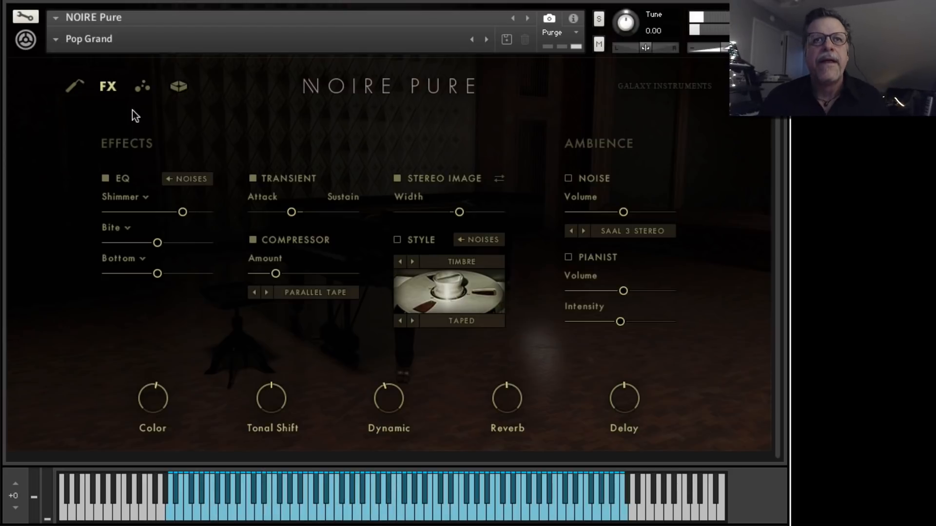
Load the Scoring snapshot from the Grand Piano category.
{"action": "left_click", "coordinate": [53, 40]}
{"action": "mouse_move", "coordinate": [107, 54]}
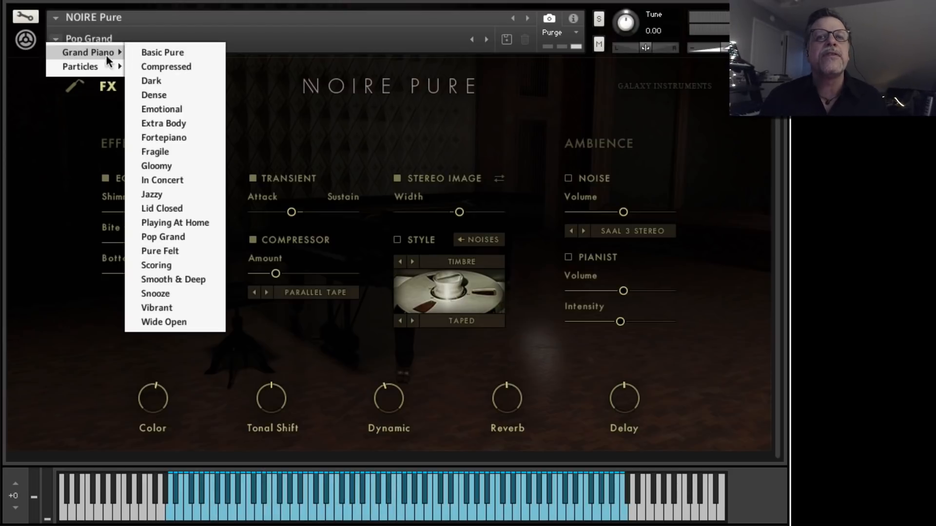
{"action": "left_click", "coordinate": [159, 267]}
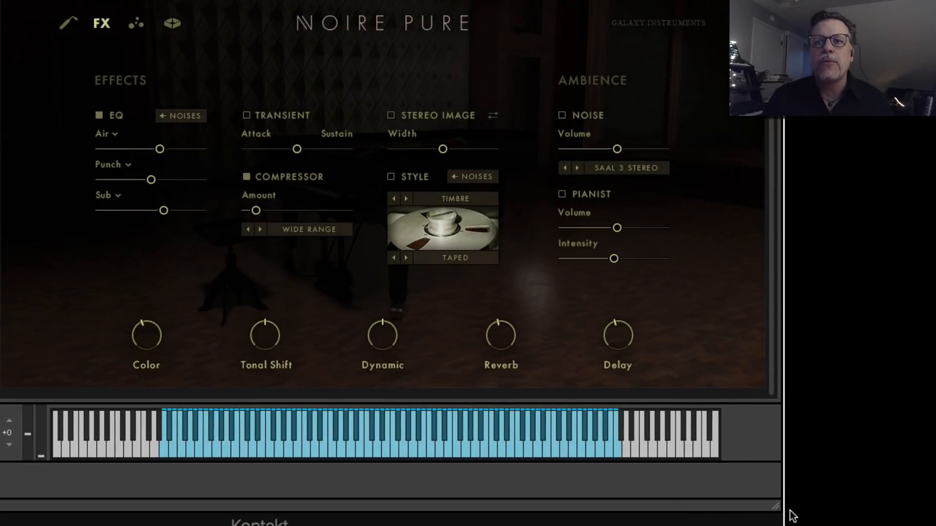
Show the Quick-Load browser and replace the current multi with Piano n String Pad Nirvana from the Dancing NOIRE_MM PADS folder.
{"action": "left_click_drag", "start_coordinate": [777, 505], "coordinate": [777, 525]}
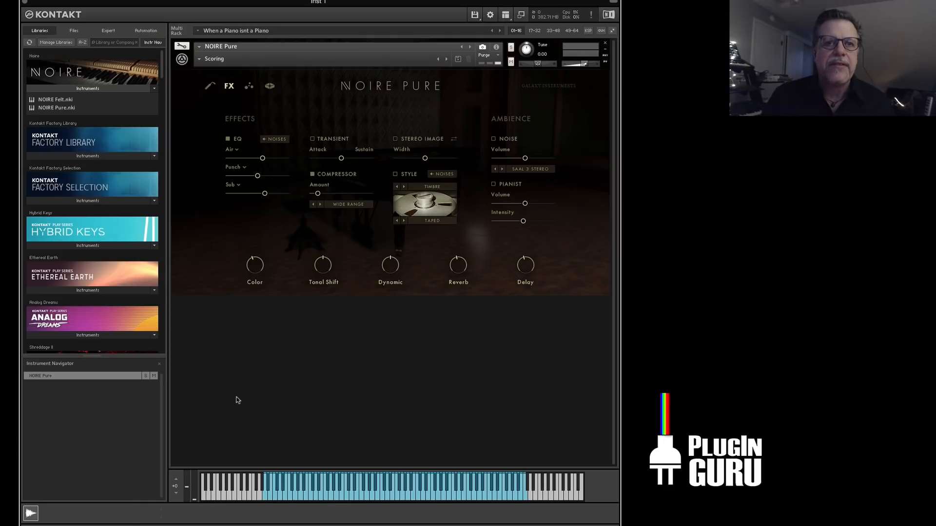
{"action": "right_click", "coordinate": [239, 376]}
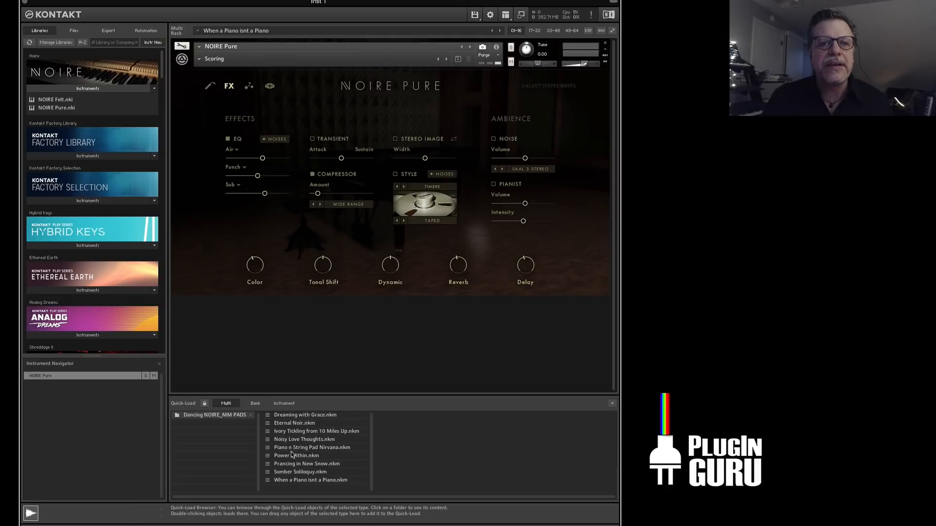
{"action": "left_click_drag", "start_coordinate": [290, 448], "coordinate": [317, 236]}
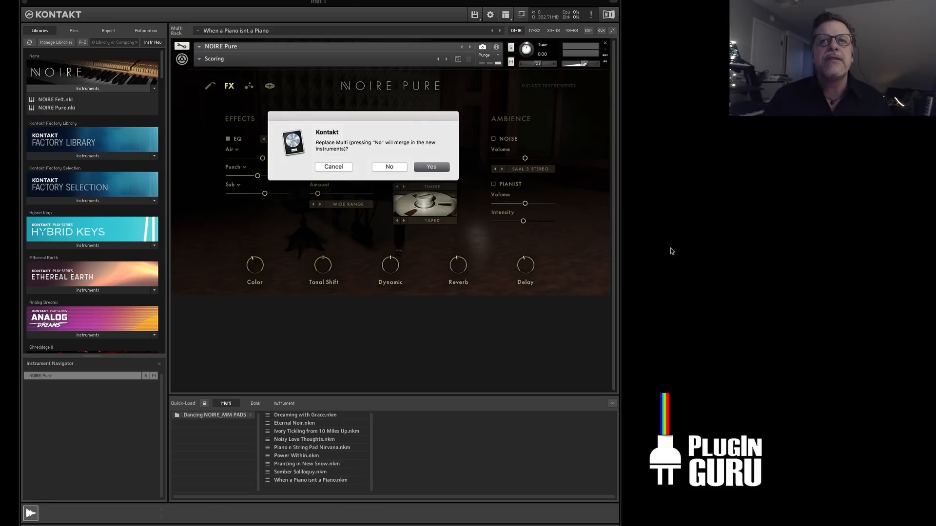
{"action": "key", "text": "Return"}
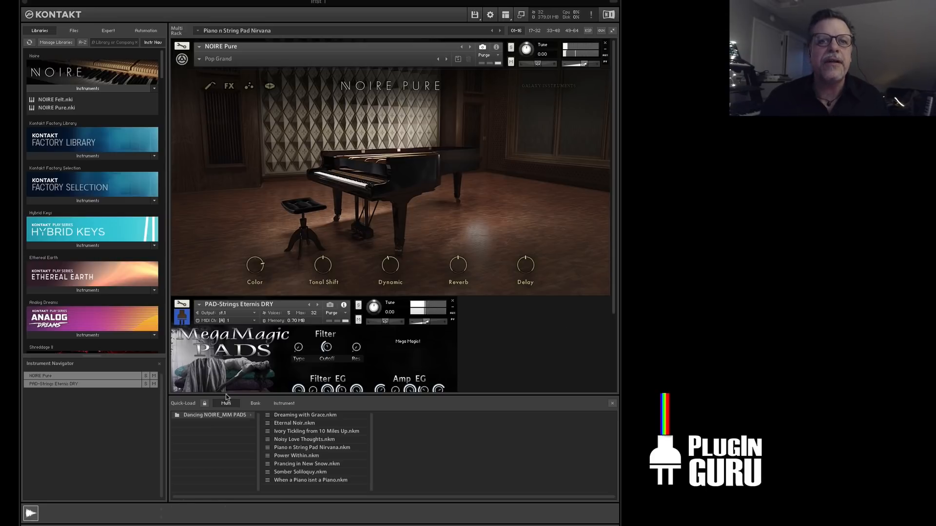
Replace the loaded multi with Ivory Tickling from 10 Miles Up, and replace that one with Power Within.
{"action": "double_click", "coordinate": [297, 432]}
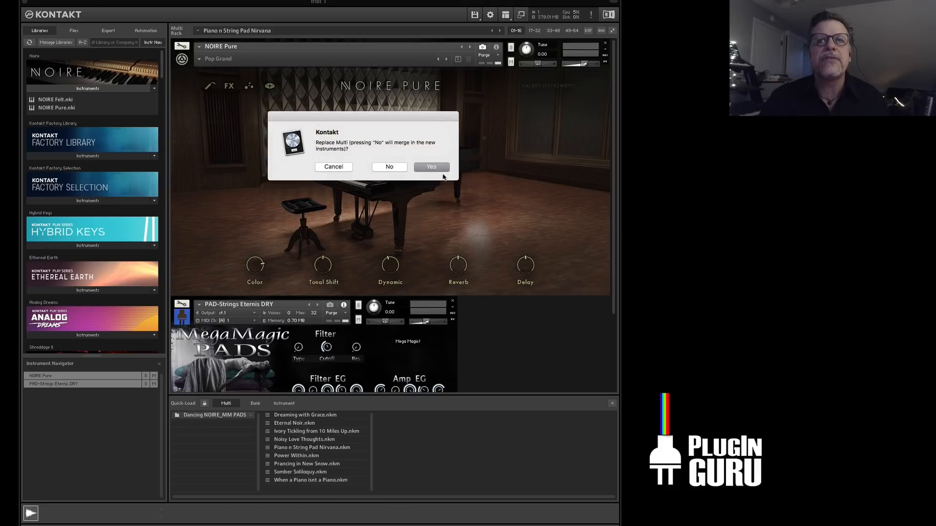
{"action": "left_click", "coordinate": [435, 168]}
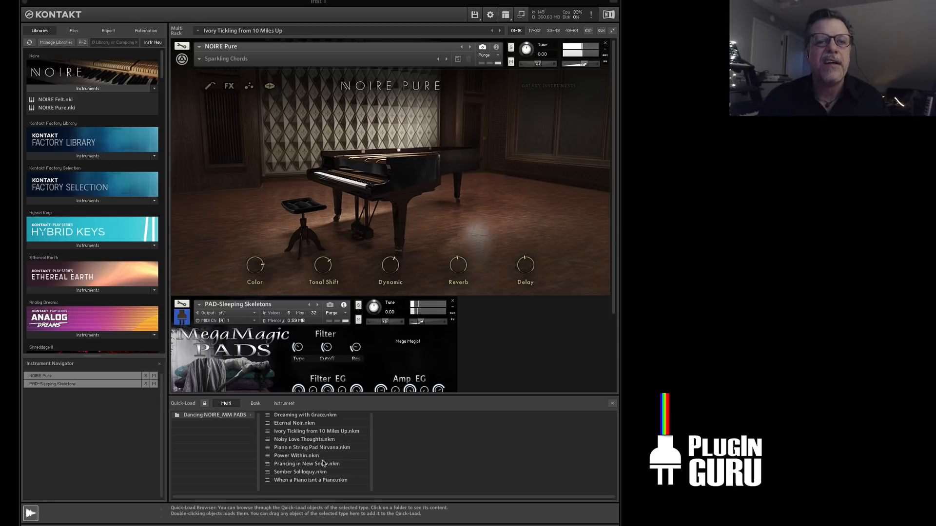
{"action": "left_click_drag", "start_coordinate": [295, 457], "coordinate": [363, 233]}
{"action": "left_click", "coordinate": [436, 167]}
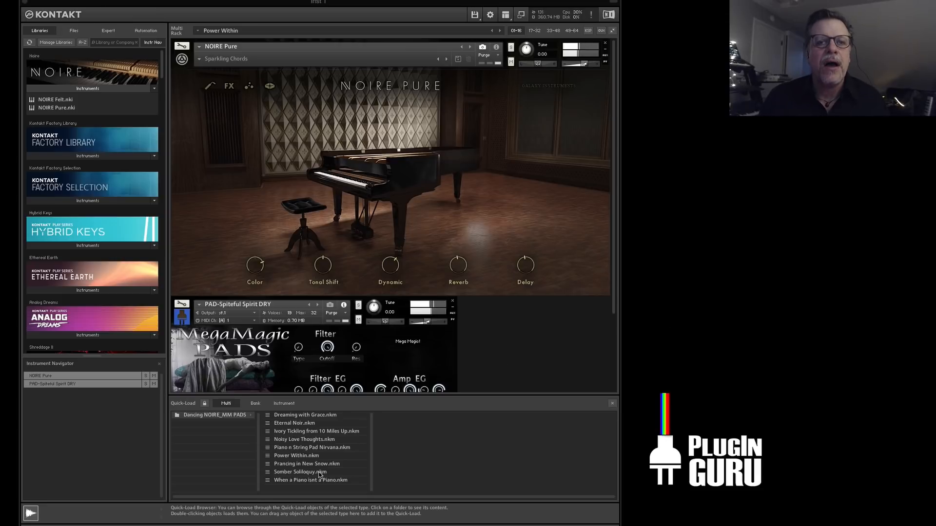
Replace the loaded multi with Somber Soliloquy, and replace that one with When a Piano isnt a Piano.
{"action": "double_click", "coordinate": [305, 473]}
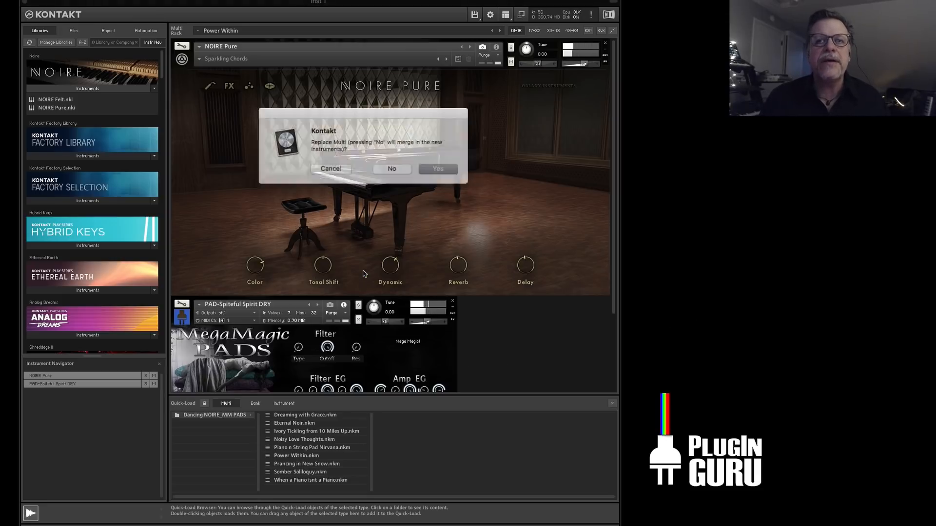
{"action": "key", "text": "Return"}
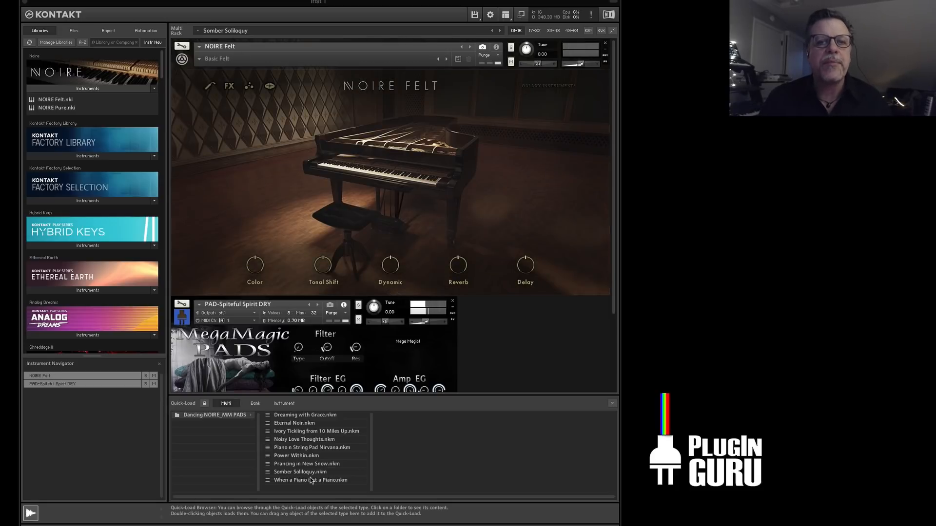
{"action": "left_click", "coordinate": [310, 481]}
{"action": "double_click", "coordinate": [311, 480]}
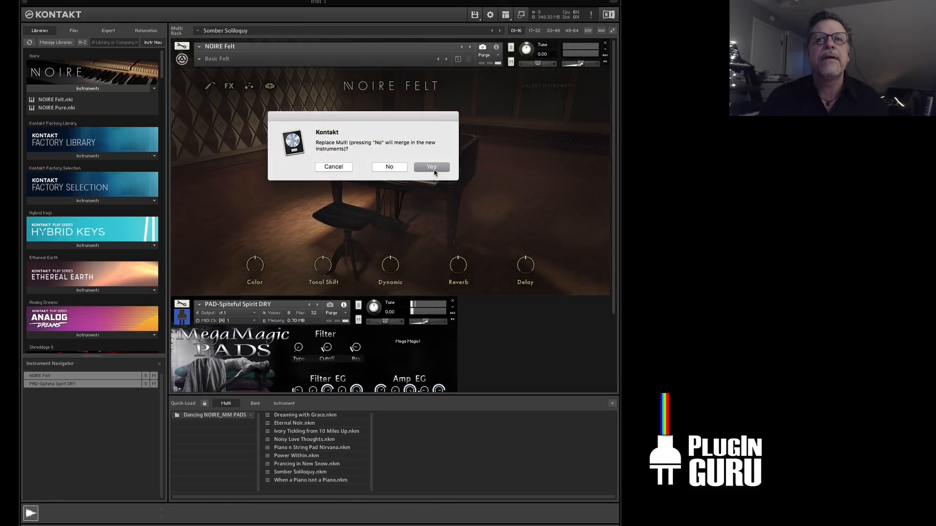
{"action": "left_click", "coordinate": [432, 168]}
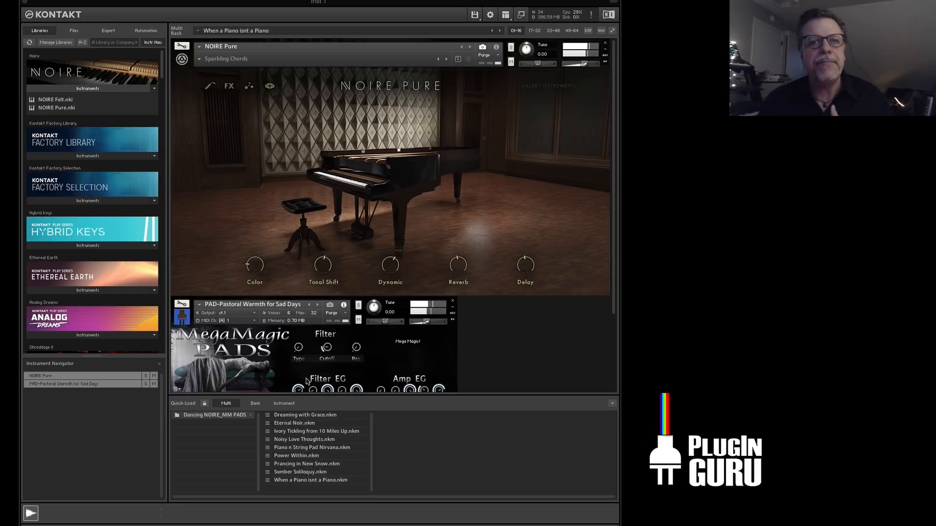
Remove the MegaMagic pad instrument from the rack and load the Basic Pure Grand Piano snapshot in NOIRE Pure.
{"action": "left_click", "coordinate": [453, 301]}
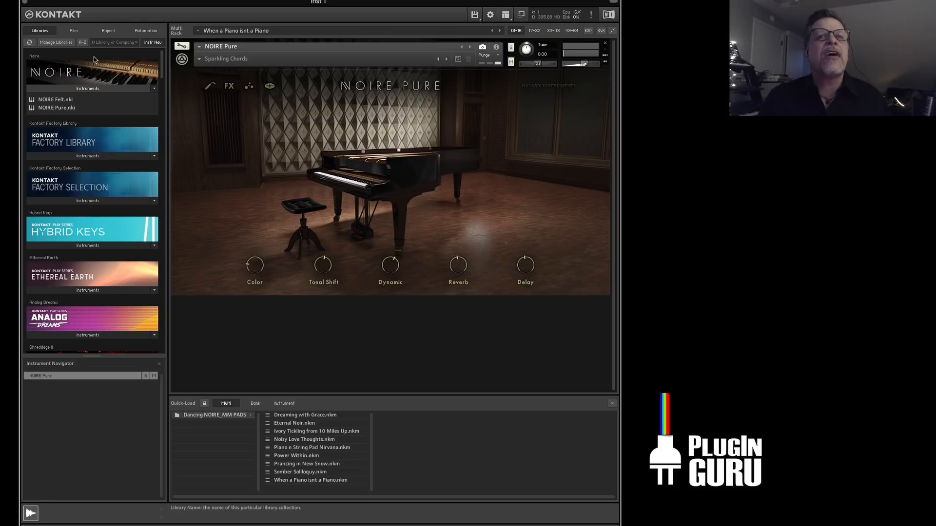
{"action": "left_click", "coordinate": [186, 63]}
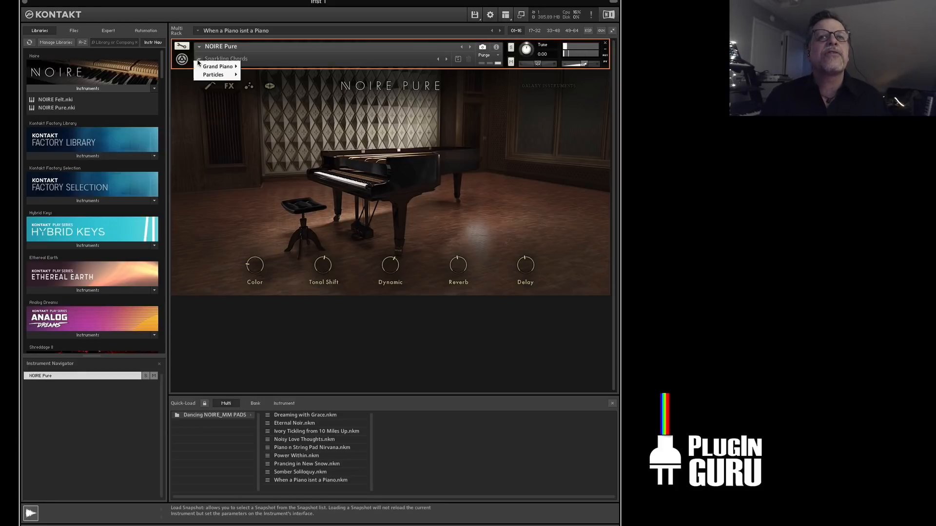
{"action": "mouse_move", "coordinate": [215, 67]}
{"action": "left_click", "coordinate": [258, 68]}
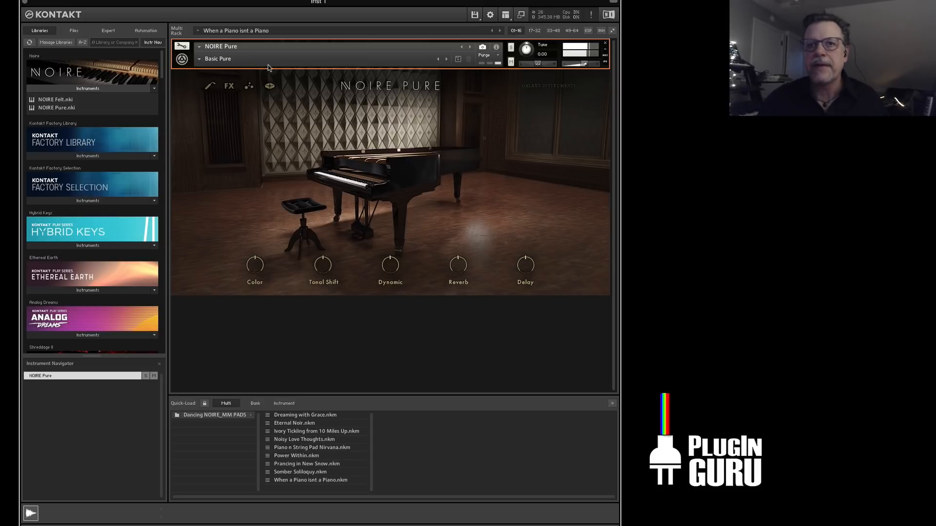
Add PAD-Battleborn from the MM PADS Quick-Load instrument folder to the rack and set its MIDI channel to Port A, channel 1.
{"action": "left_click", "coordinate": [284, 404]}
{"action": "left_click", "coordinate": [195, 456]}
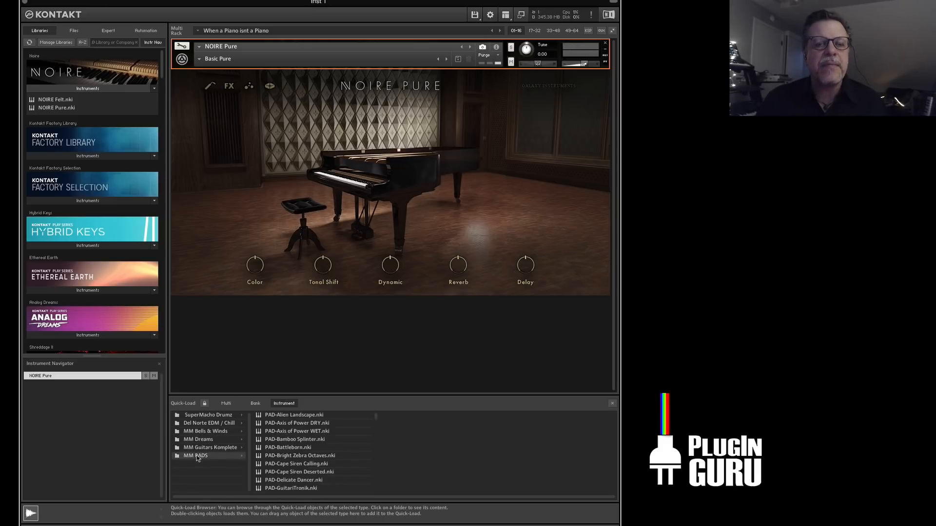
{"action": "left_click_drag", "start_coordinate": [293, 448], "coordinate": [329, 336]}
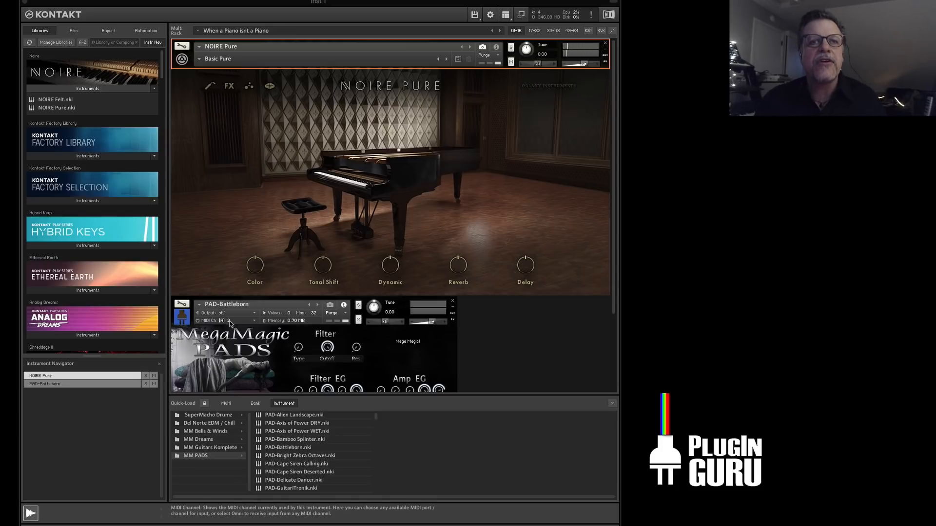
{"action": "left_click", "coordinate": [229, 322]}
{"action": "mouse_move", "coordinate": [248, 336]}
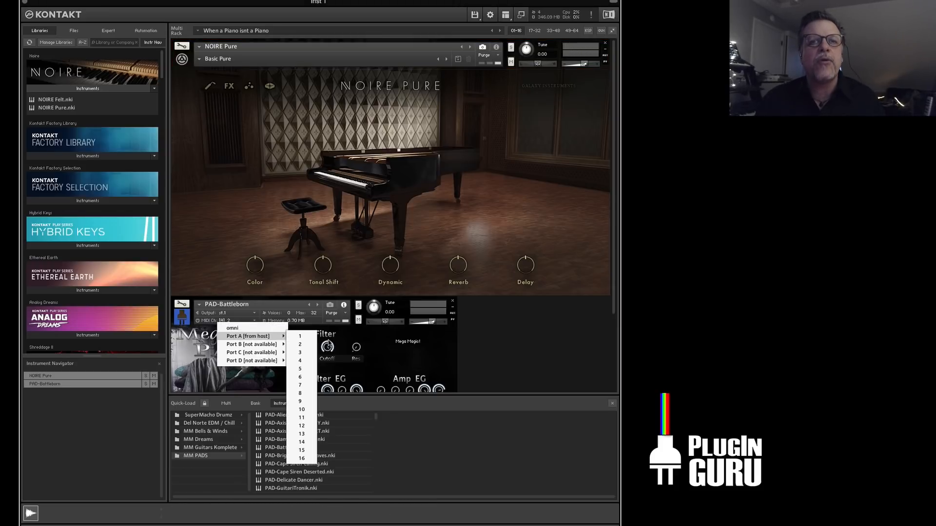
{"action": "left_click", "coordinate": [304, 336]}
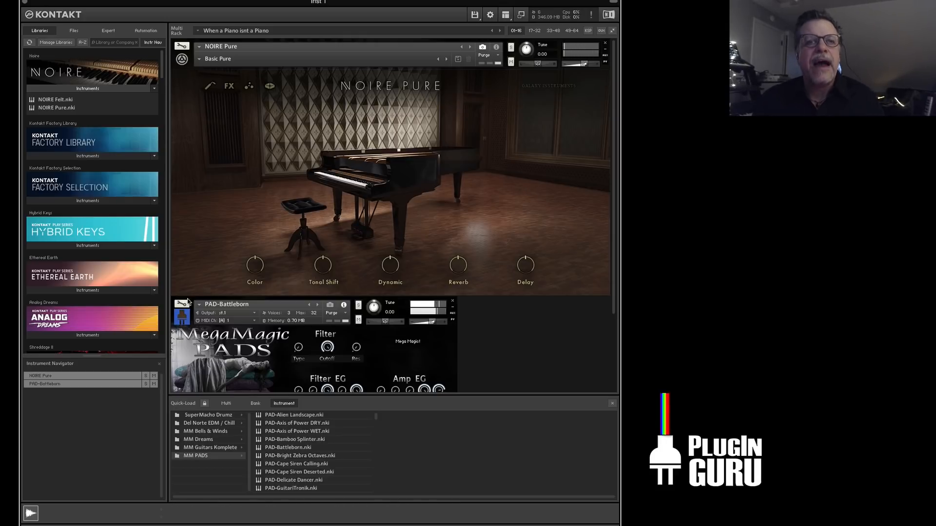
Raise PAD-Battleborn's MIDI Transpose in its Instrument Options, closing the Script Editor, and return to the multi rack.
{"action": "left_click", "coordinate": [182, 304]}
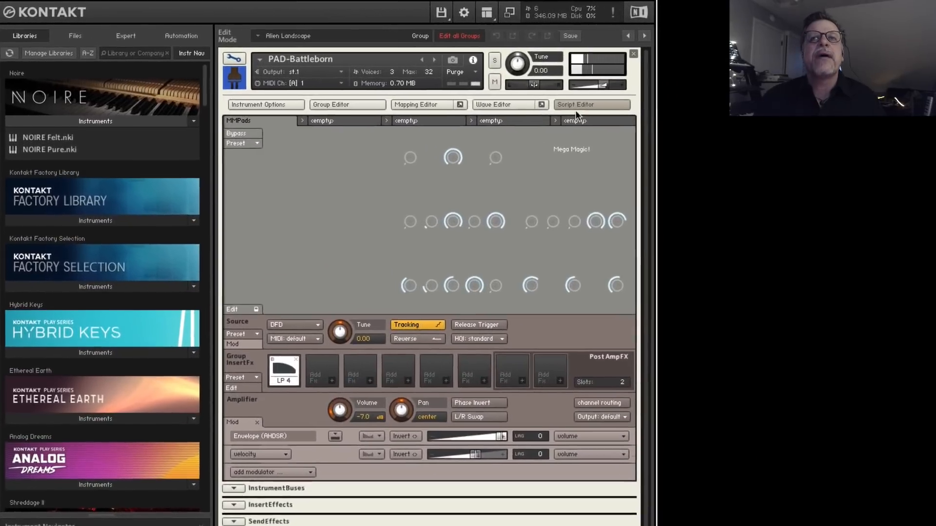
{"action": "left_click", "coordinate": [520, 96]}
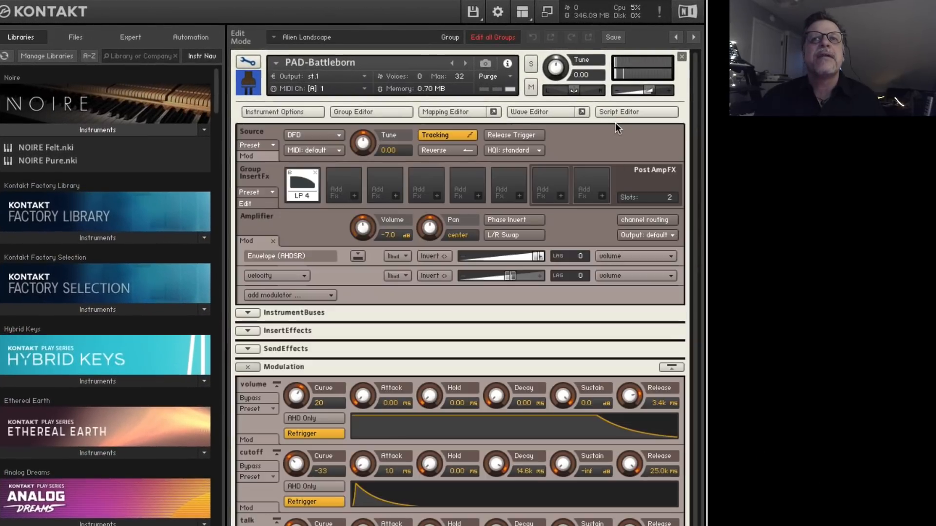
{"action": "left_click", "coordinate": [273, 109]}
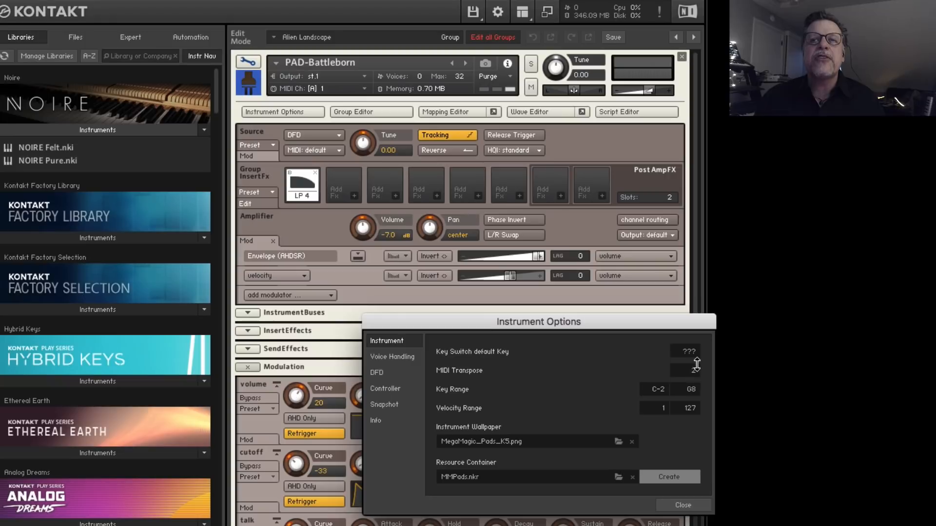
{"action": "left_click_drag", "start_coordinate": [697, 364], "coordinate": [697, 325]}
{"action": "left_click", "coordinate": [672, 503]}
{"action": "left_click", "coordinate": [252, 60]}
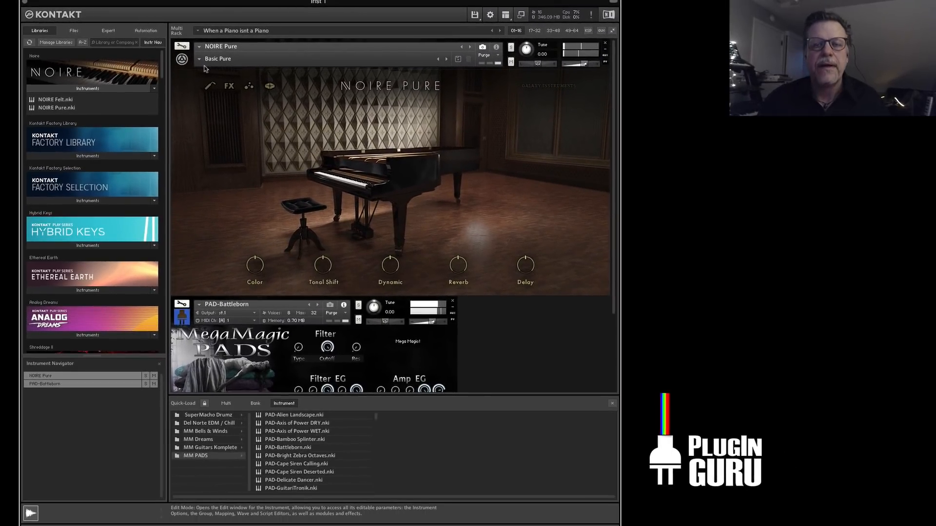
Close the Quick-Load browser and set PAD-Battleborn's Amp EG decay to 25.0k ms and sustain to about -35.2 dB.
{"action": "double_click", "coordinate": [488, 357]}
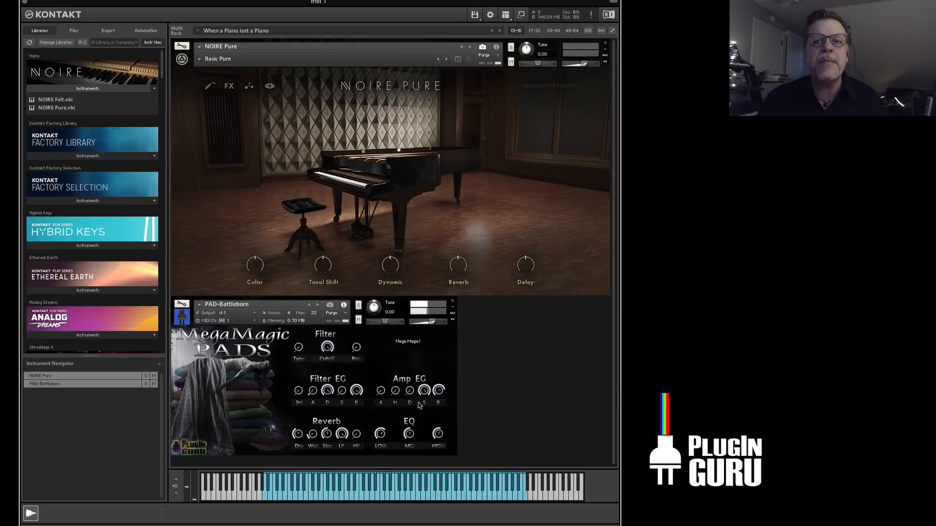
{"action": "left_click_drag", "start_coordinate": [425, 392], "coordinate": [405, 429]}
{"action": "left_click_drag", "start_coordinate": [410, 391], "coordinate": [432, 275]}
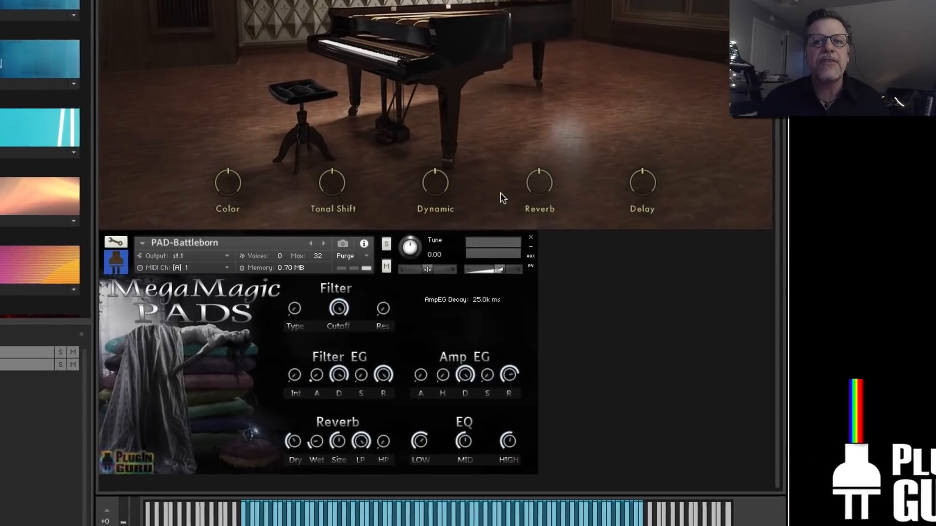
{"action": "left_click_drag", "start_coordinate": [425, 393], "coordinate": [425, 380]}
{"action": "left_click_drag", "start_coordinate": [568, 337], "coordinate": [574, 323]}
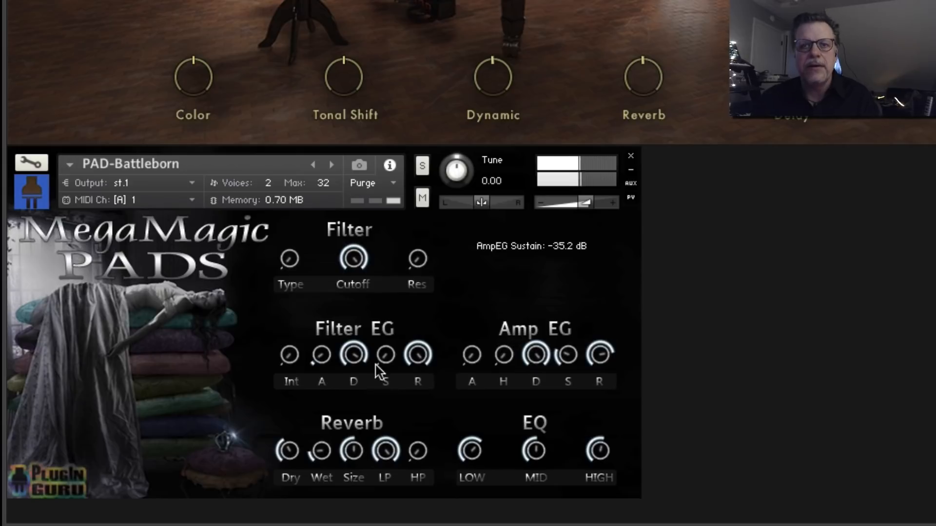
Lower PAD-Battleborn's filter cutoff to about 261.6 Hz and turn its instrument volume down slightly.
{"action": "left_click_drag", "start_coordinate": [352, 263], "coordinate": [348, 361]}
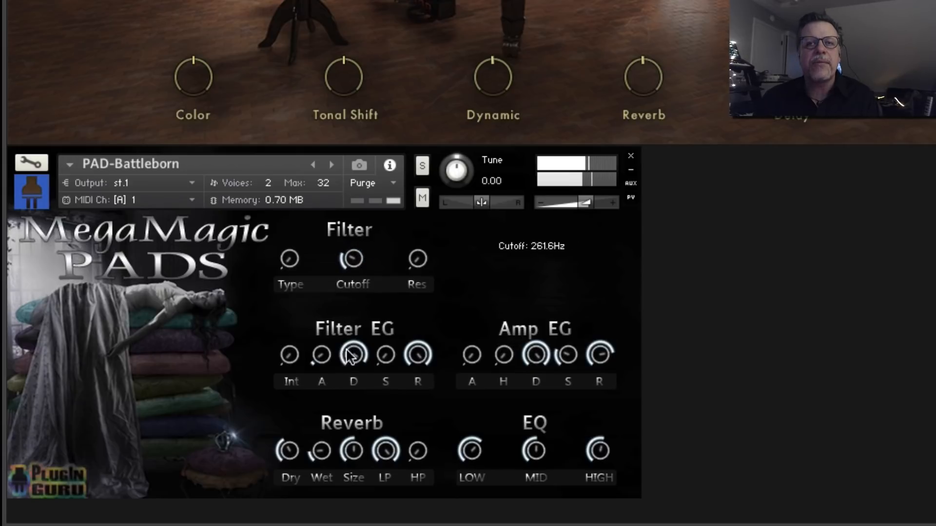
{"action": "mouse_move", "coordinate": [589, 209]}
{"action": "left_click_drag", "start_coordinate": [588, 208], "coordinate": [575, 211]}
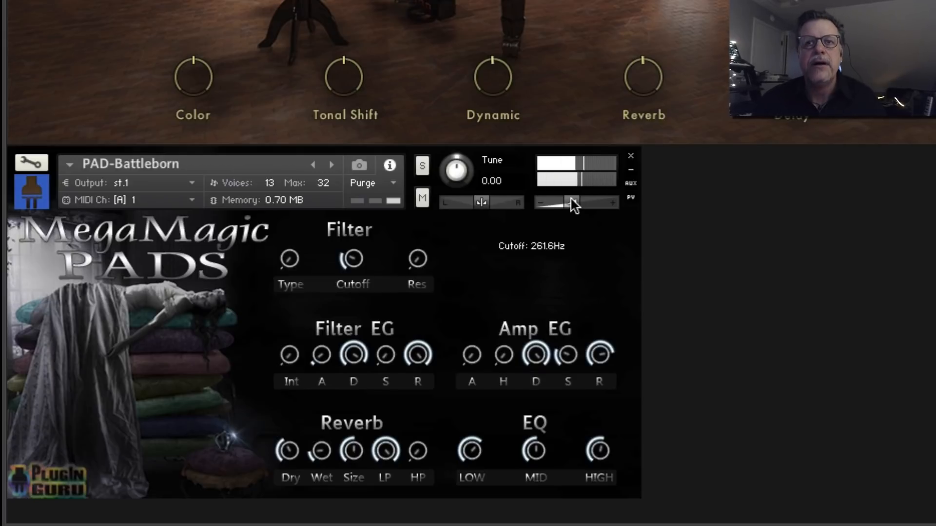
{"action": "mouse_move", "coordinate": [572, 201]}
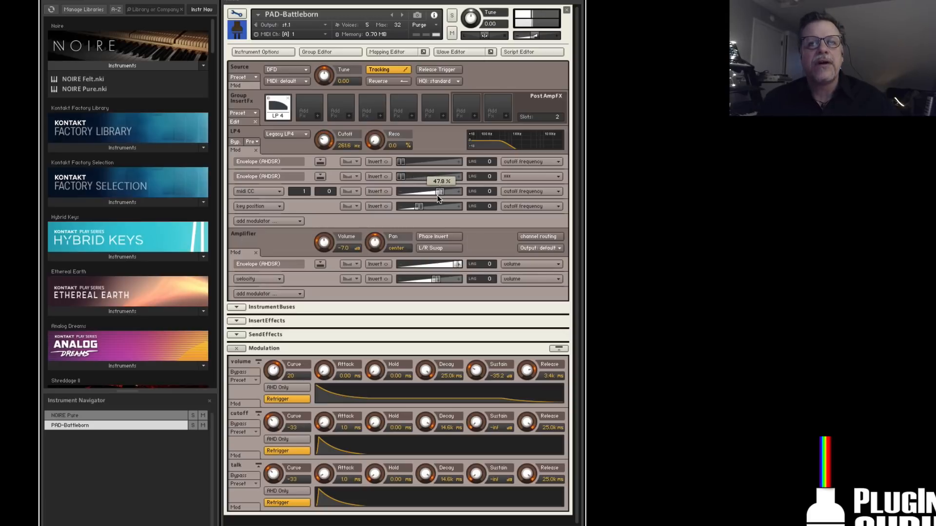
Adjust the MIDI CC 1 cutoff modulation amount to about 47.8 % and add a sawtooth LFO modulator to the LP4 filter cutoff.
{"action": "left_click_drag", "start_coordinate": [439, 197], "coordinate": [438, 198]}
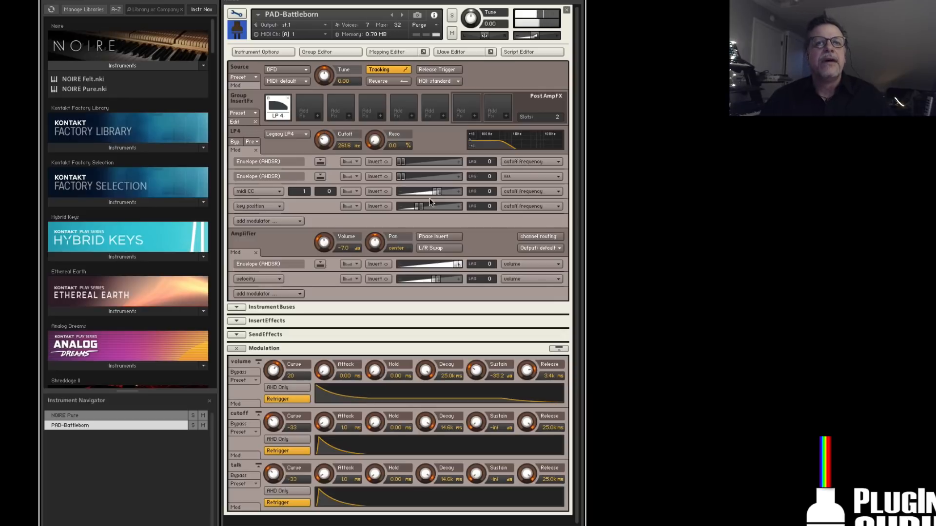
{"action": "left_click", "coordinate": [266, 222]}
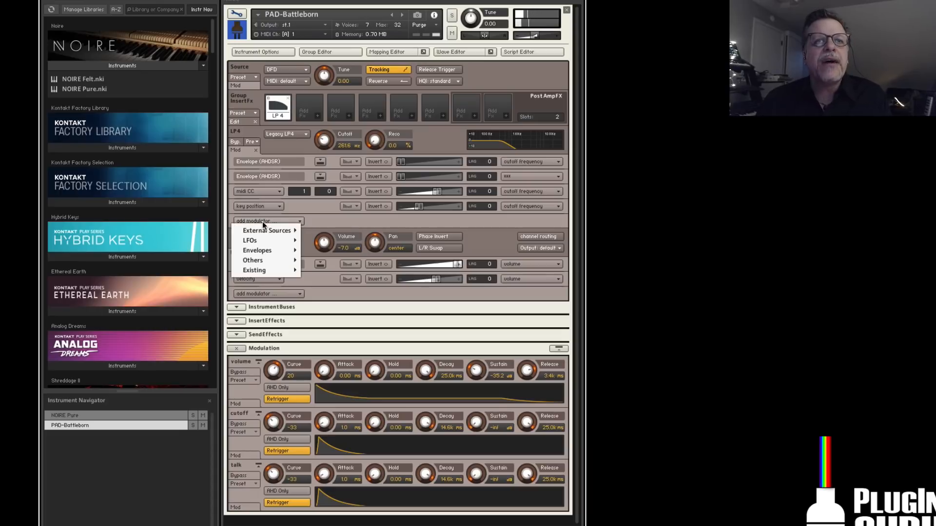
{"action": "mouse_move", "coordinate": [253, 240]}
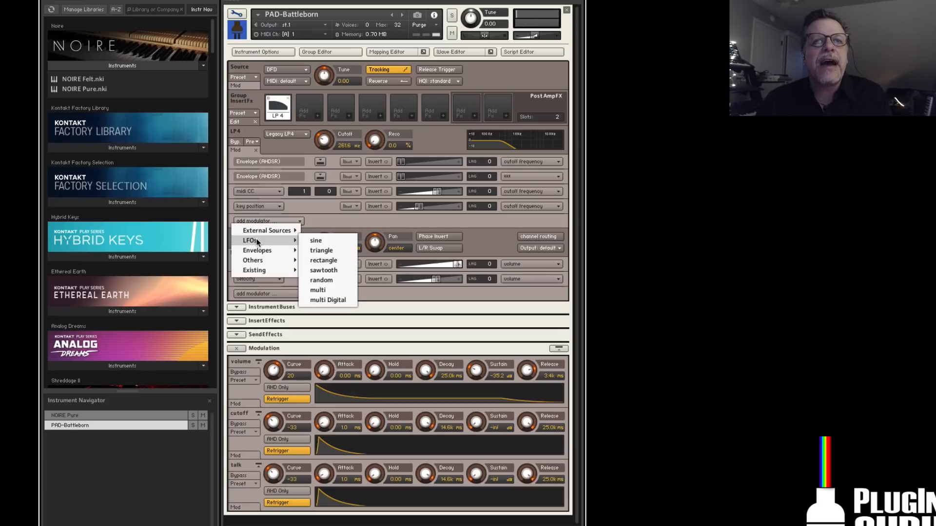
{"action": "left_click", "coordinate": [325, 271]}
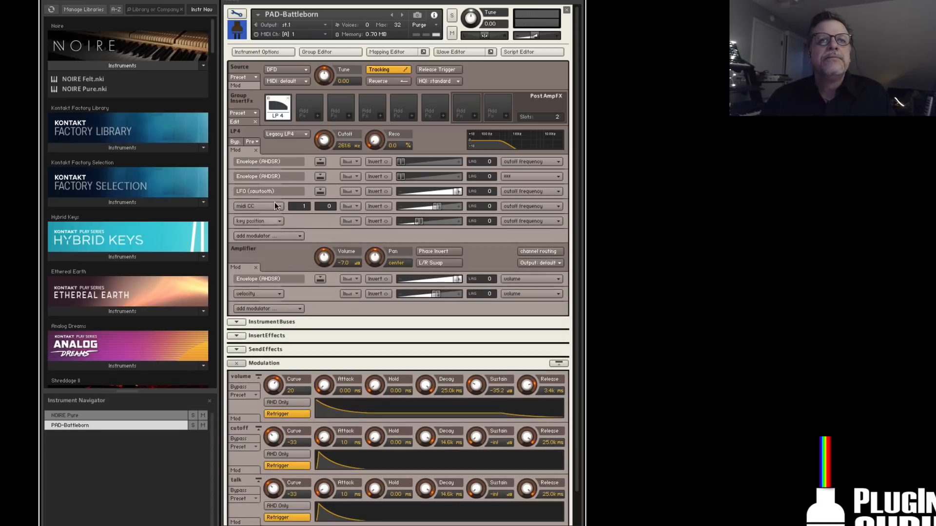
{"action": "left_click", "coordinate": [245, 153]}
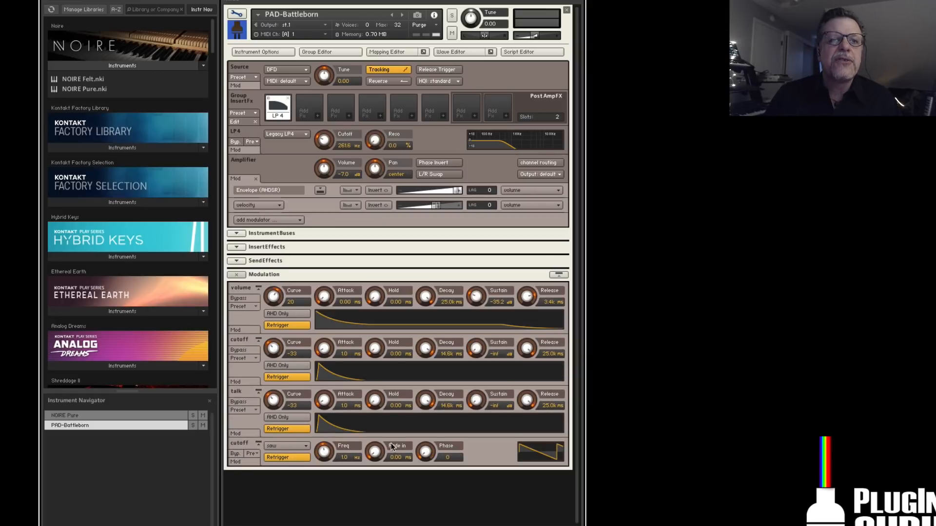
Sync the sawtooth cutoff LFO's frequency to a tempo note value.
{"action": "left_click", "coordinate": [355, 461]}
{"action": "left_click", "coordinate": [392, 515]}
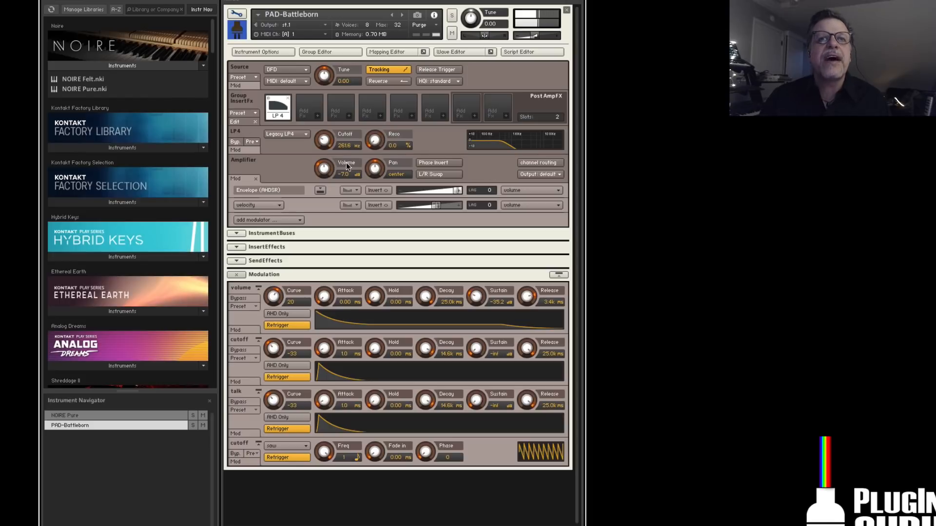
Lower the sawtooth LFO's modulation amount on the LP4 cutoff, raise MIDI CC 1's amount, and leave PAD-Battleborn's edit mode.
{"action": "left_click", "coordinate": [242, 150]}
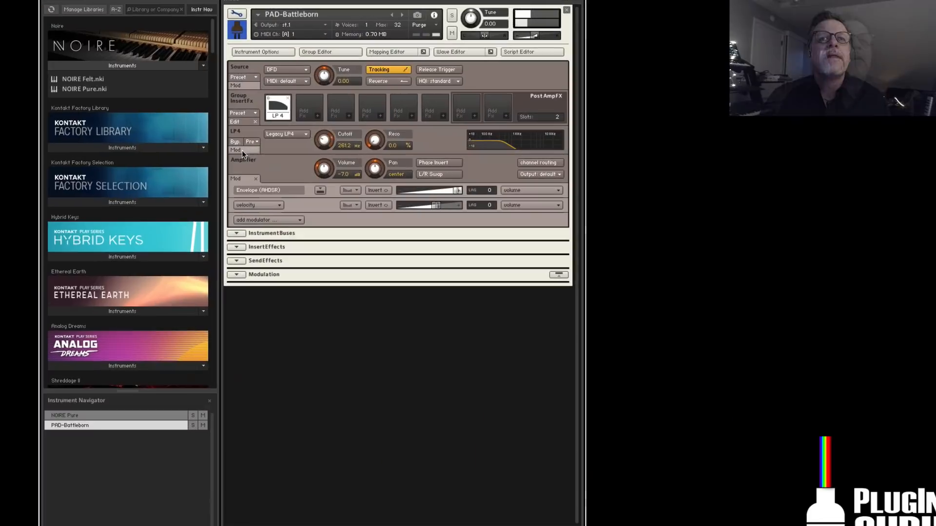
{"action": "left_click", "coordinate": [279, 116]}
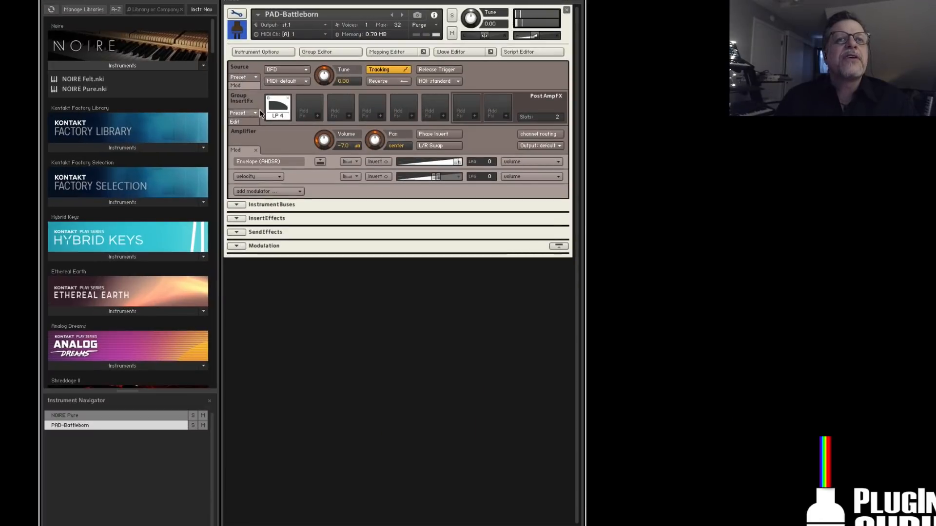
{"action": "left_click", "coordinate": [270, 104]}
{"action": "left_click", "coordinate": [241, 147]}
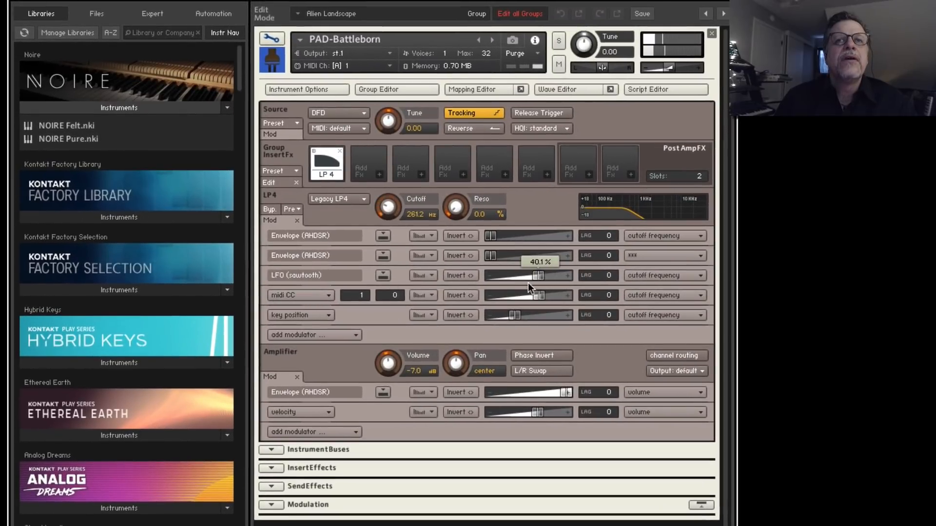
{"action": "left_click_drag", "start_coordinate": [502, 287], "coordinate": [501, 288]}
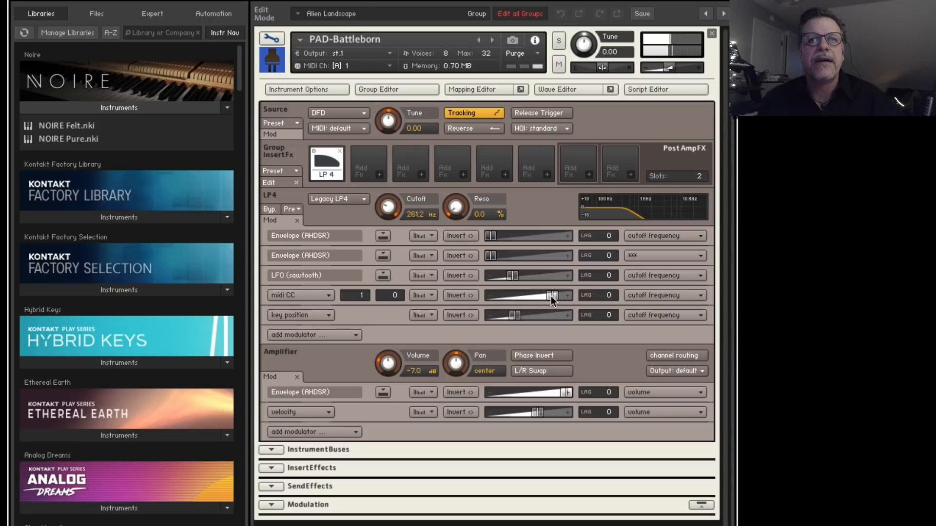
{"action": "left_click", "coordinate": [279, 41]}
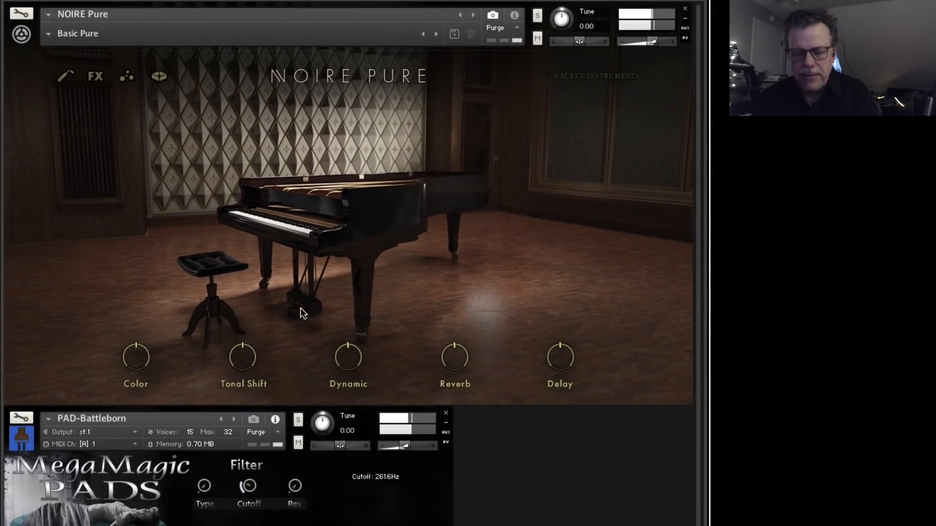
Turn NOIRE Pure's Color down below its centre position and raise its Tonal Shift.
{"action": "left_click_drag", "start_coordinate": [142, 356], "coordinate": [154, 377]}
{"action": "mouse_move", "coordinate": [243, 345]}
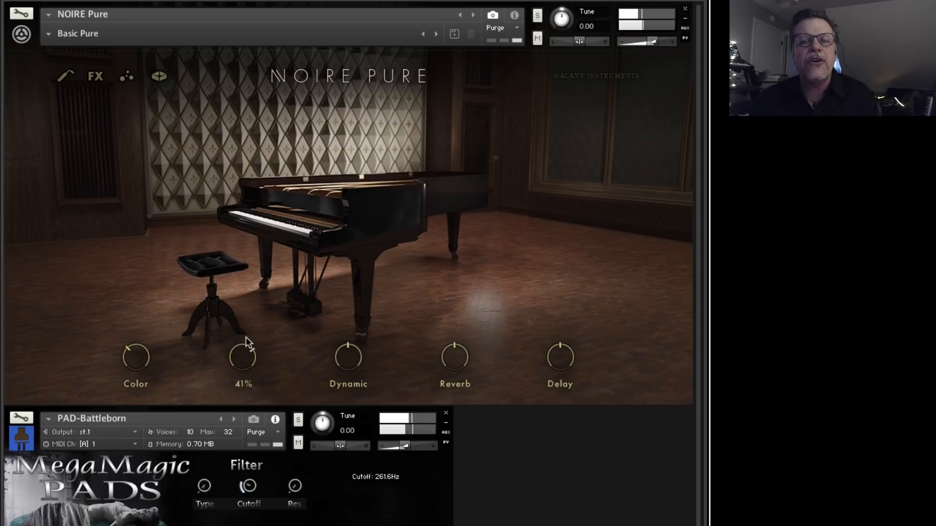
{"action": "left_click_drag", "start_coordinate": [245, 337], "coordinate": [248, 331]}
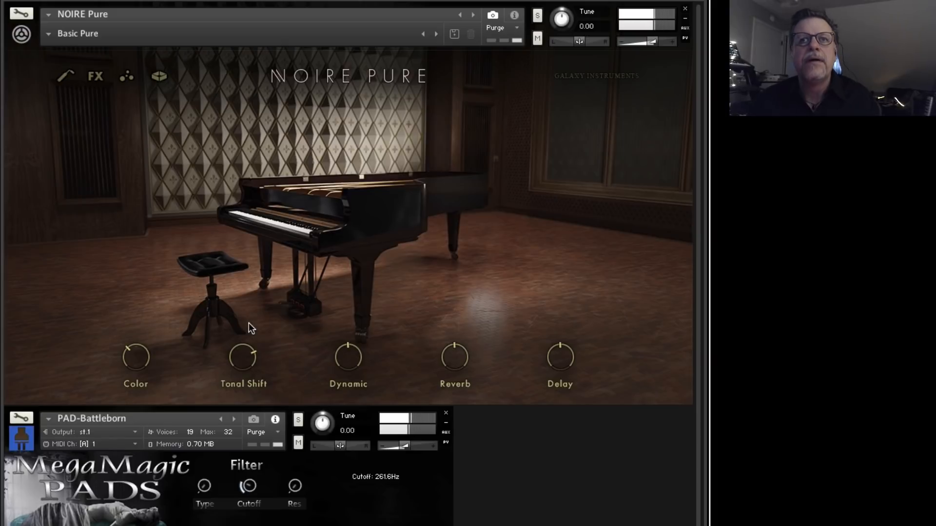
Raise NOIRE Pure's pedal noise slightly, then enable Sub in the Tone settings and fine-tune its level.
{"action": "left_click", "coordinate": [99, 77]}
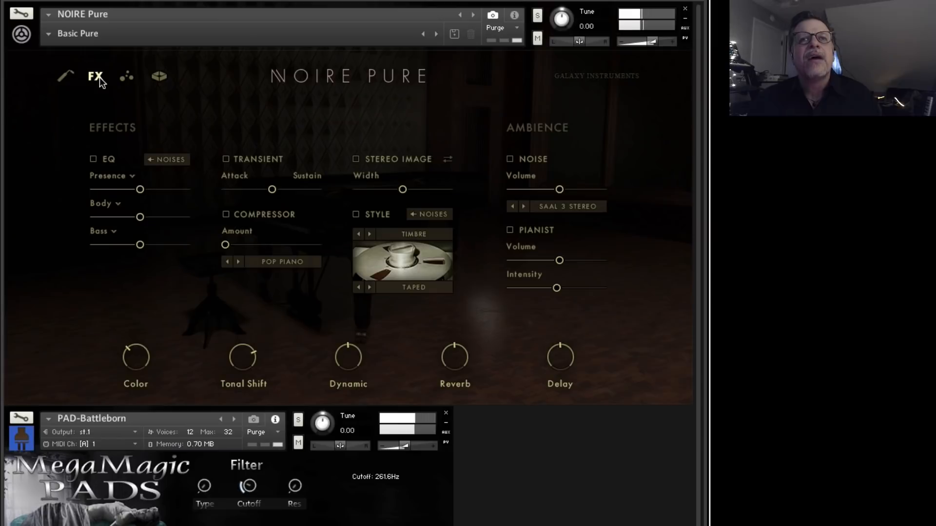
{"action": "left_click", "coordinate": [74, 77]}
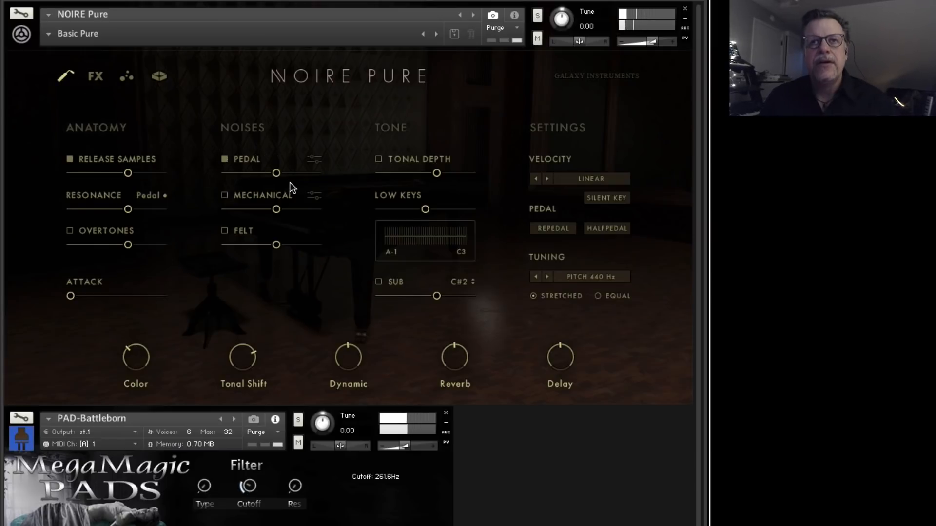
{"action": "left_click_drag", "start_coordinate": [277, 173], "coordinate": [280, 173]}
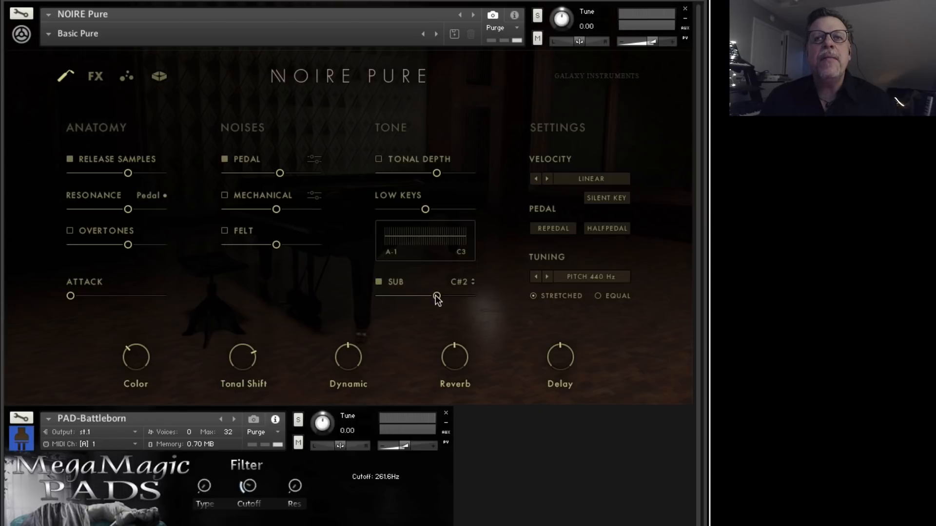
{"action": "mouse_move", "coordinate": [436, 295]}
{"action": "left_mouse_down"}
{"action": "mouse_move", "coordinate": [428, 301]}
{"action": "mouse_move", "coordinate": [434, 296]}
{"action": "left_mouse_up"}
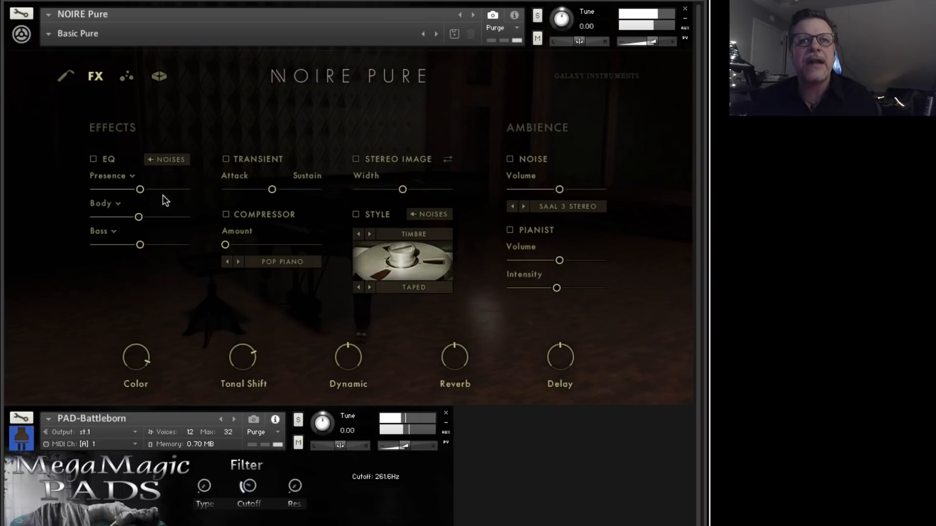
Enable NOIRE Pure's EQ, boost its middle band and switch that band from Body to Bite, and turn Color down.
{"action": "left_click", "coordinate": [92, 156]}
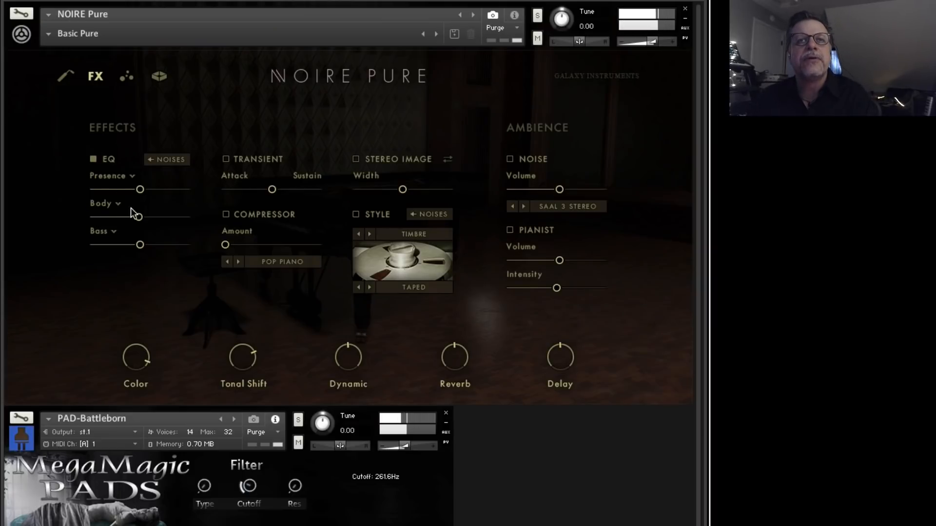
{"action": "left_click_drag", "start_coordinate": [138, 217], "coordinate": [170, 220]}
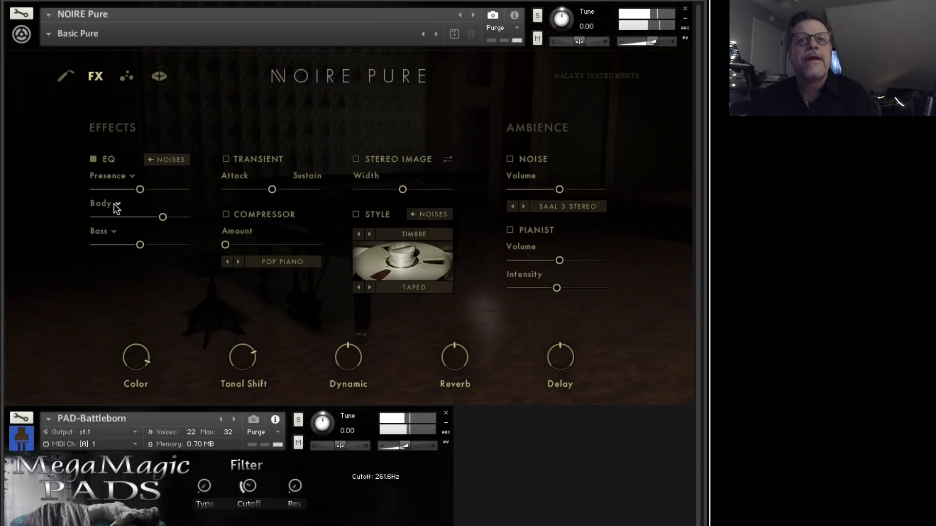
{"action": "left_click", "coordinate": [116, 203]}
{"action": "left_click", "coordinate": [127, 238]}
{"action": "left_click_drag", "start_coordinate": [163, 217], "coordinate": [162, 216]}
{"action": "left_click_drag", "start_coordinate": [144, 356], "coordinate": [162, 420]}
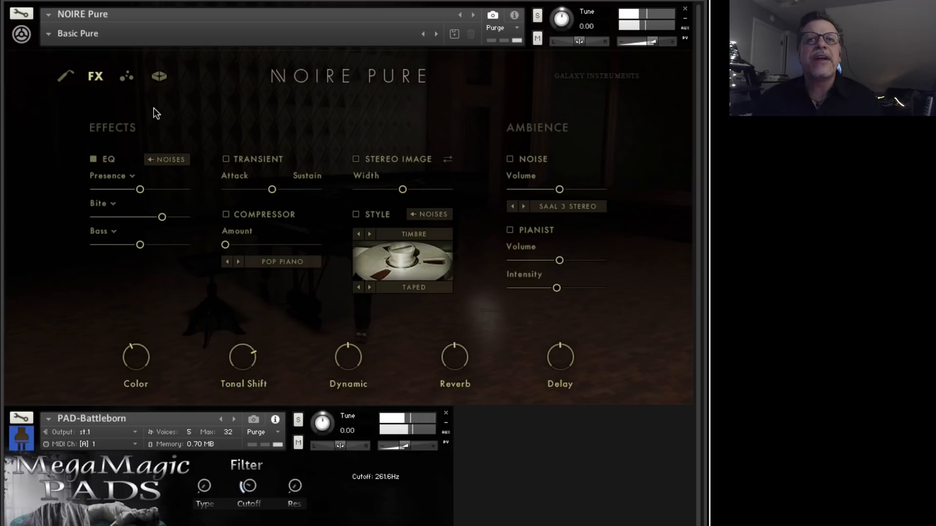
Enable NOIRE Pure's Particles Engine and load the Strummer preset.
{"action": "left_click", "coordinate": [126, 77]}
{"action": "left_click", "coordinate": [291, 119]}
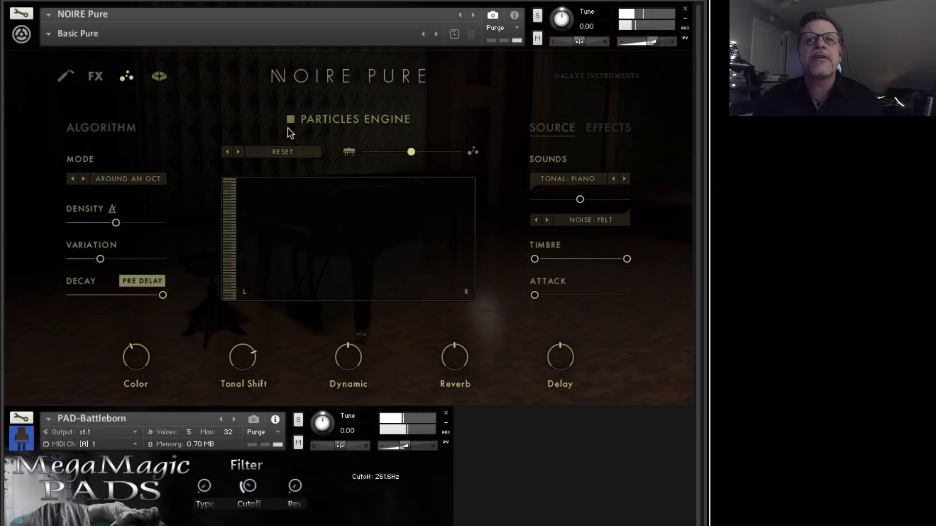
{"action": "left_click", "coordinate": [290, 152]}
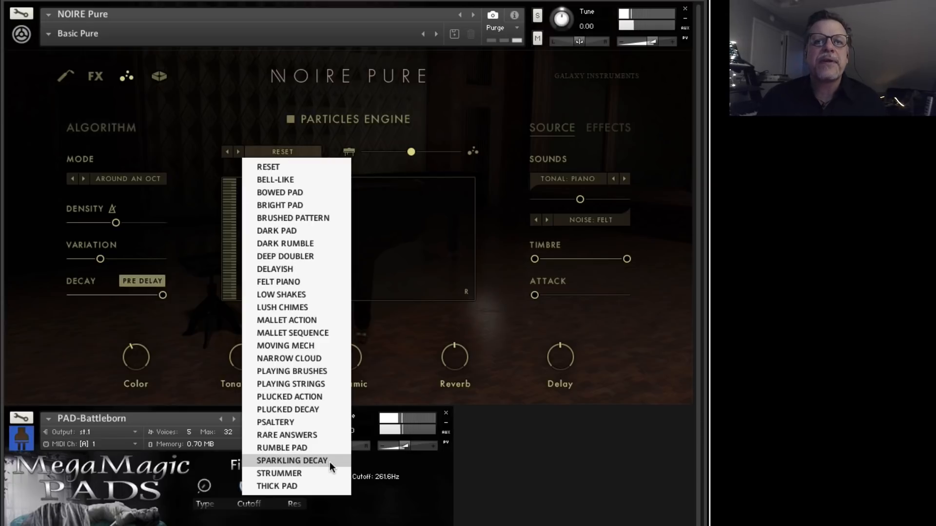
{"action": "left_click", "coordinate": [305, 472]}
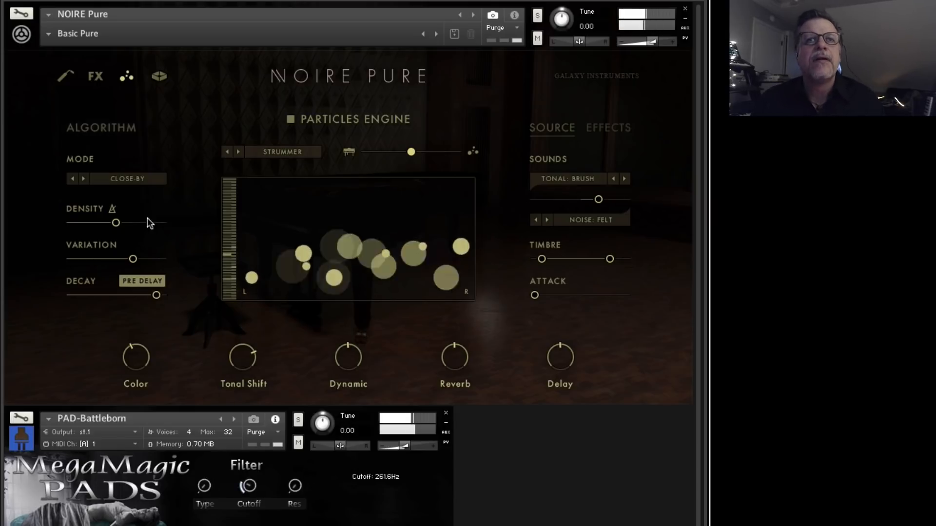
Set the particles' Density to 1/4, Variation to minimum and Decay to maximum, and raise NOIRE Pure's Color slightly.
{"action": "left_click_drag", "start_coordinate": [116, 223], "coordinate": [127, 226]}
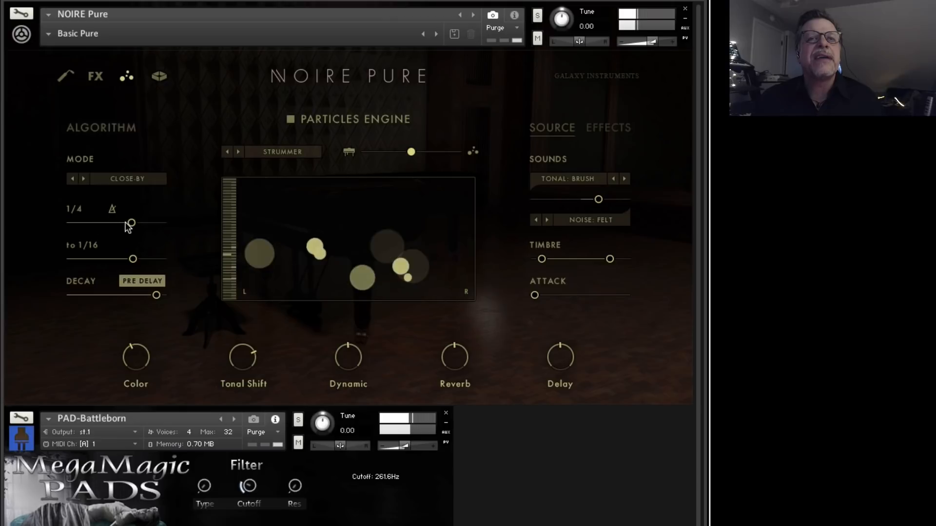
{"action": "left_click_drag", "start_coordinate": [133, 259], "coordinate": [81, 262]}
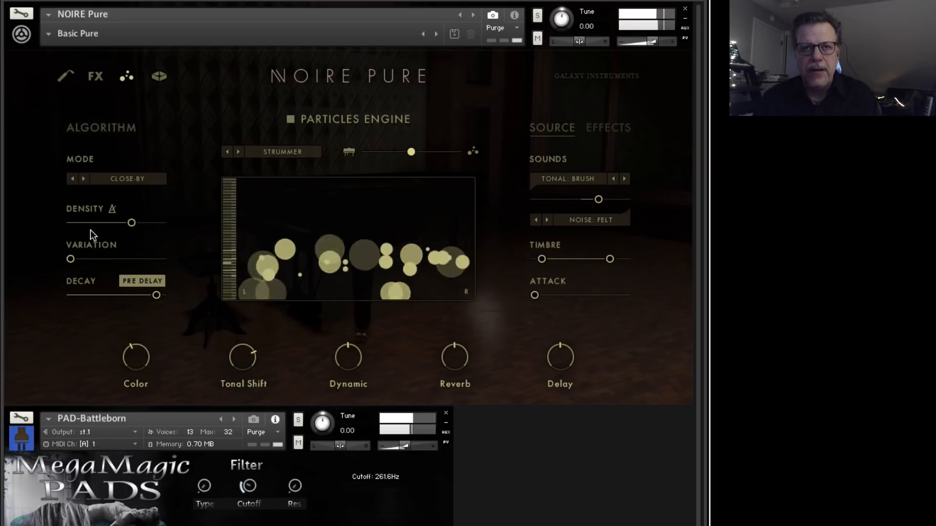
{"action": "left_click_drag", "start_coordinate": [156, 294], "coordinate": [214, 301]}
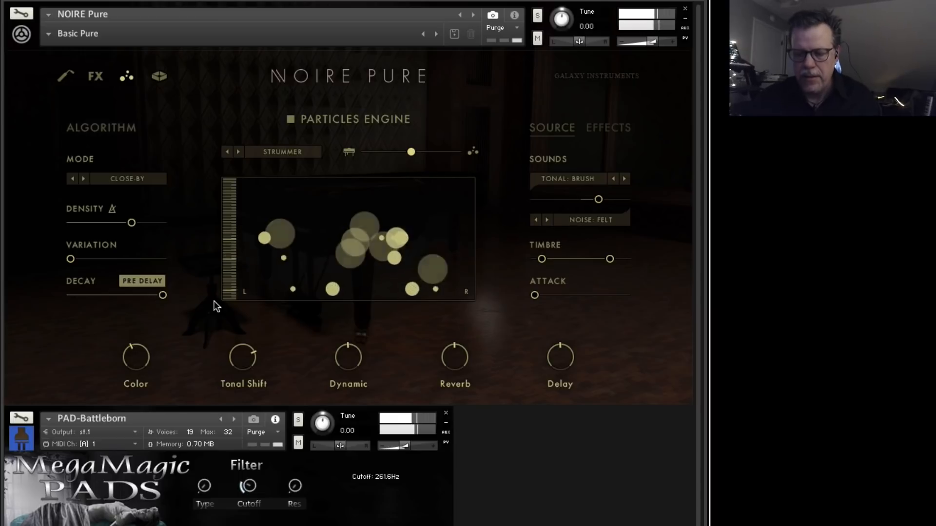
{"action": "left_click_drag", "start_coordinate": [140, 365], "coordinate": [151, 338]}
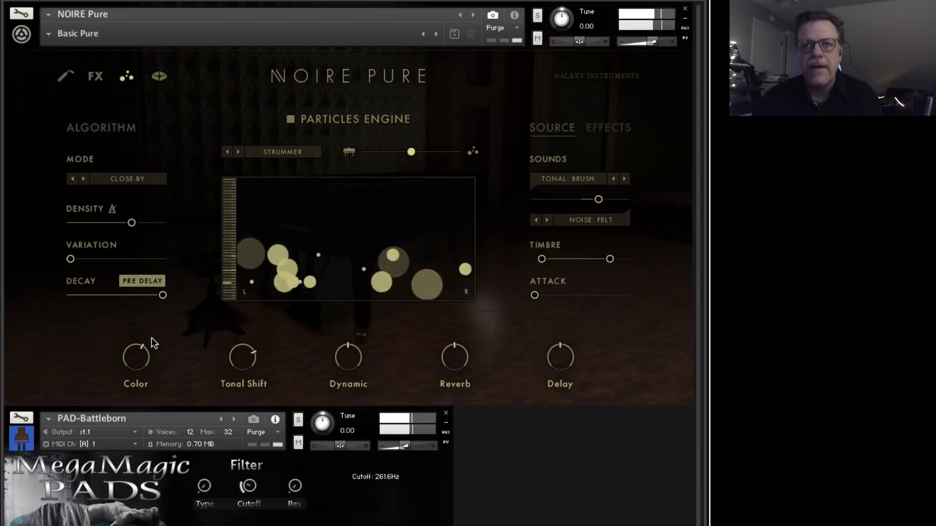
Switch the particles' tonal source to Plucked and raise the upper limit of the Timbre range.
{"action": "left_click", "coordinate": [626, 178]}
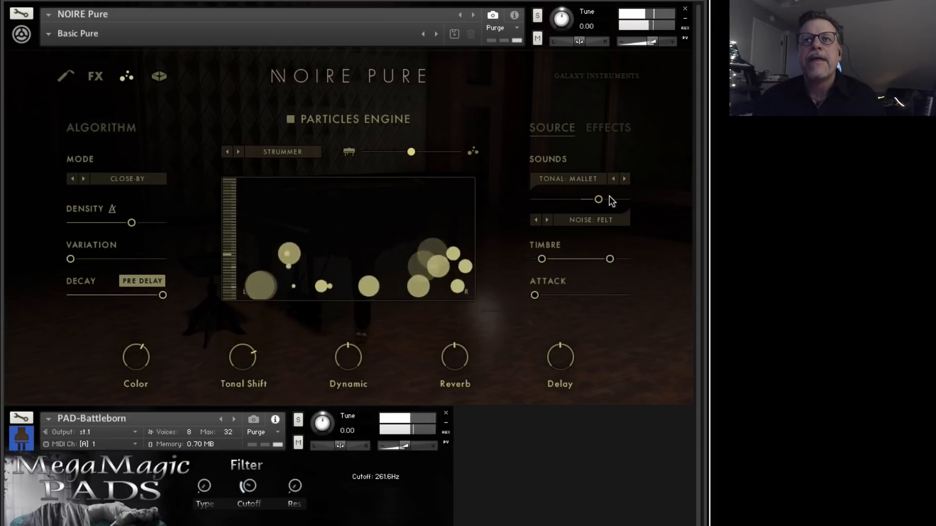
{"action": "left_click", "coordinate": [624, 179]}
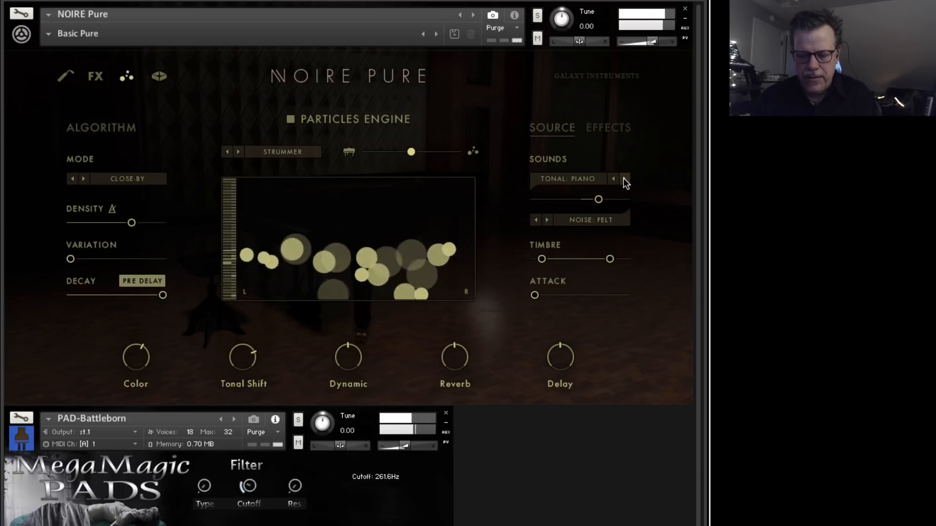
{"action": "left_click", "coordinate": [625, 179]}
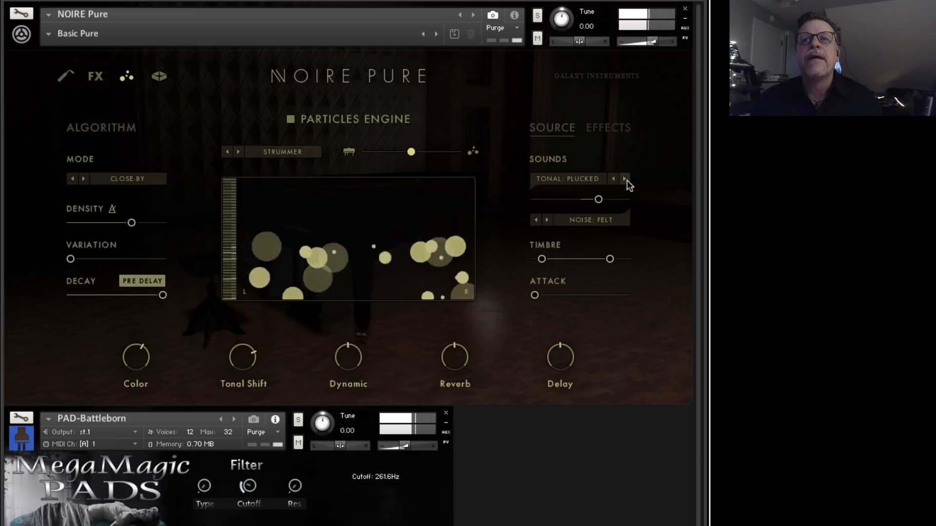
{"action": "left_click_drag", "start_coordinate": [610, 259], "coordinate": [621, 260]}
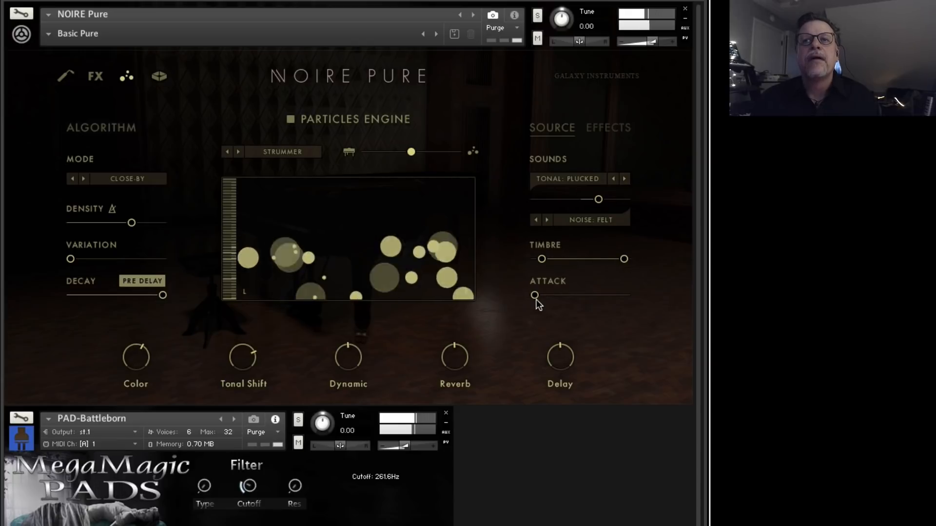
Shift the piano-to-particles balance slightly towards the particles and turn off Pre Delay.
{"action": "left_click_drag", "start_coordinate": [415, 156], "coordinate": [422, 154]}
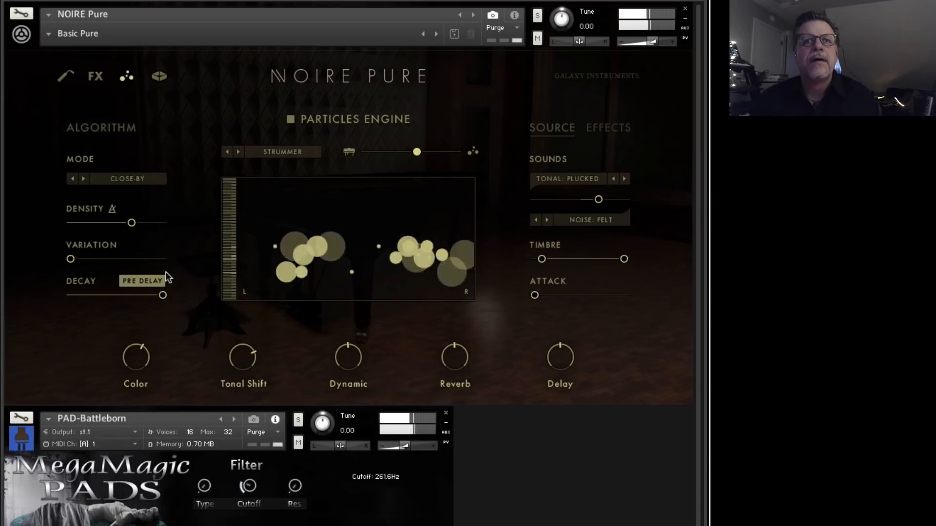
{"action": "left_click", "coordinate": [144, 282]}
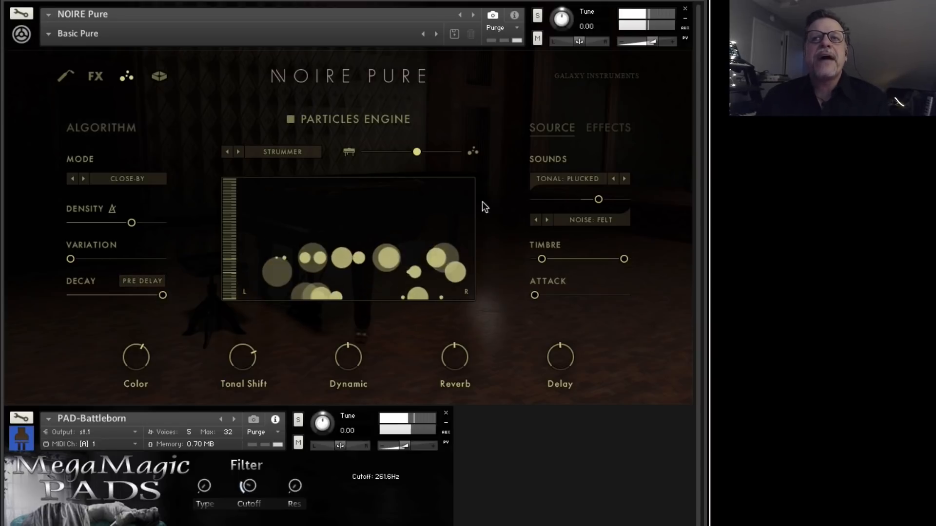
Enable the Replika Diffusion delay in NOIRE Pure and turn up the Delay amount.
{"action": "left_click", "coordinate": [153, 76]}
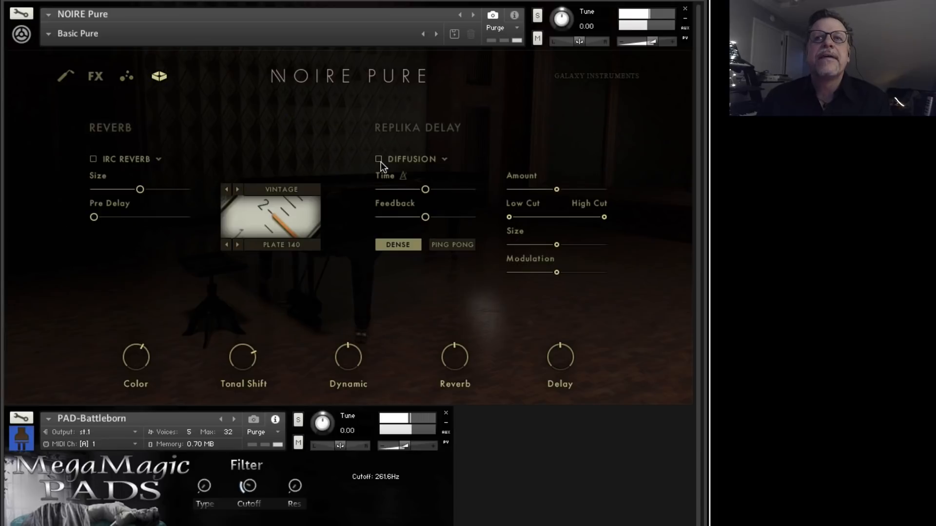
{"action": "left_click_drag", "start_coordinate": [546, 359], "coordinate": [571, 339]}
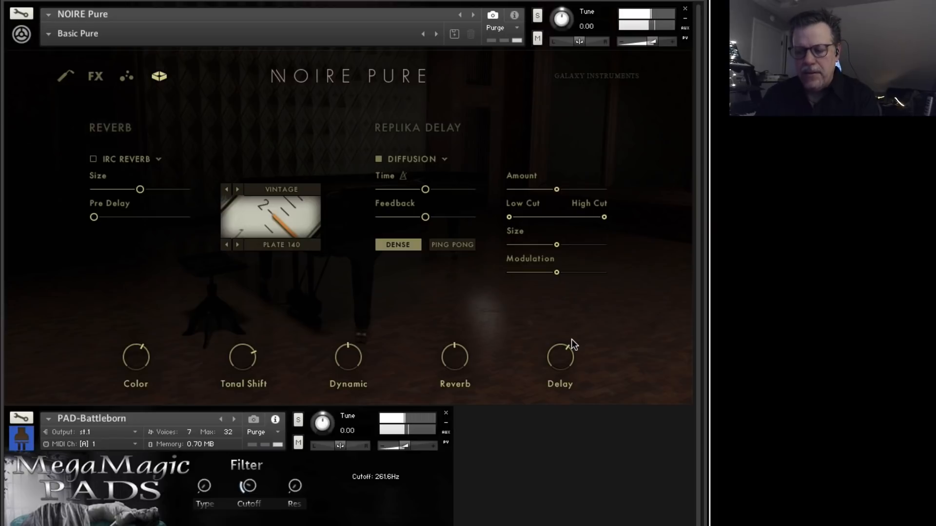
{"action": "left_click_drag", "start_coordinate": [571, 339], "coordinate": [574, 338]}
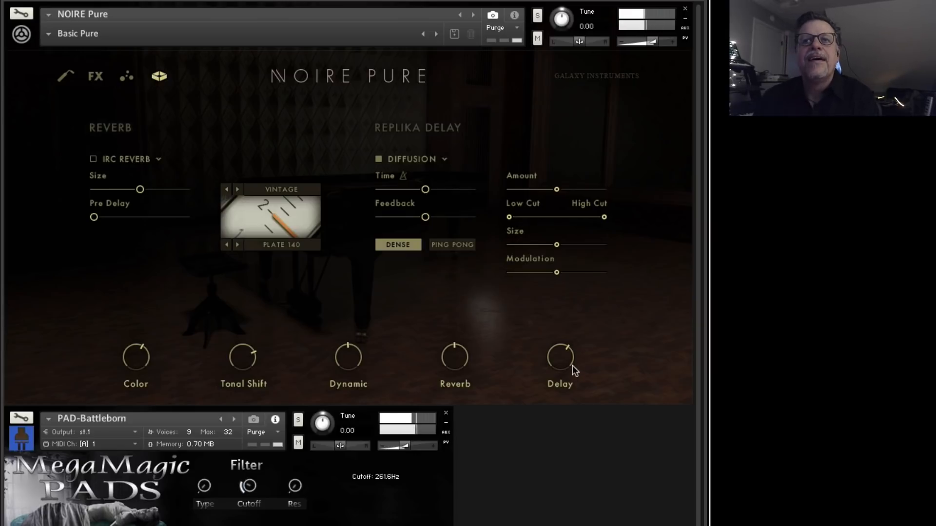
{"action": "left_click_drag", "start_coordinate": [572, 367], "coordinate": [571, 356]}
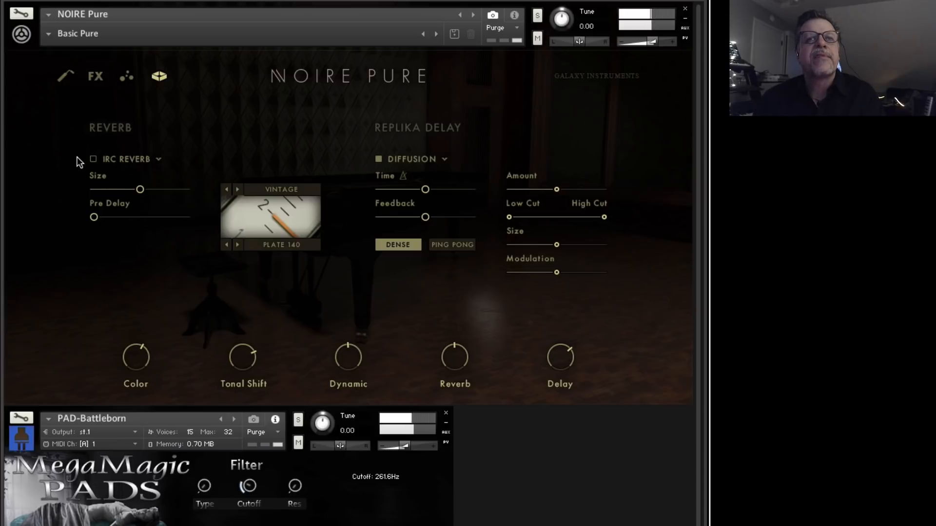
Enable NOIRE Pure's reverb in Algorithmic mode, raise its Time and Pre Delay, and adjust the Reverb amount.
{"action": "left_click", "coordinate": [159, 160]}
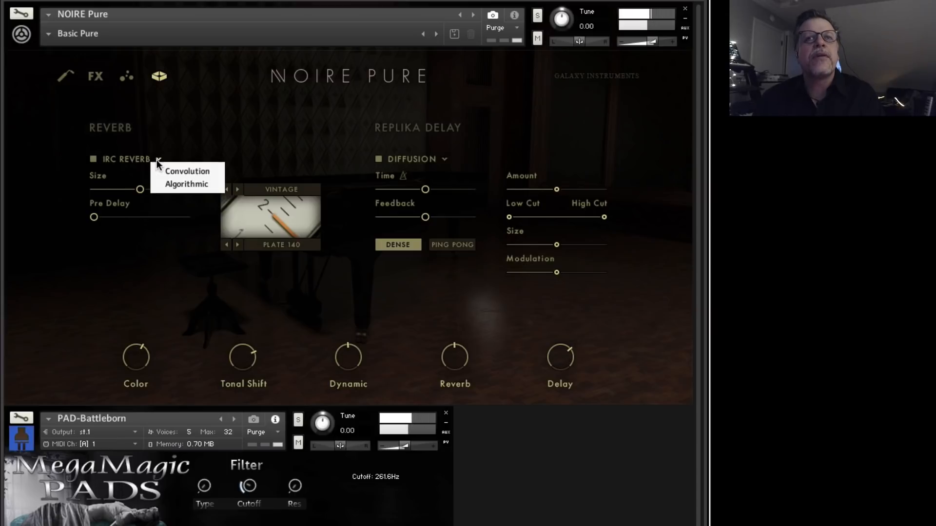
{"action": "left_click", "coordinate": [171, 183]}
{"action": "left_click_drag", "start_coordinate": [140, 189], "coordinate": [104, 225]}
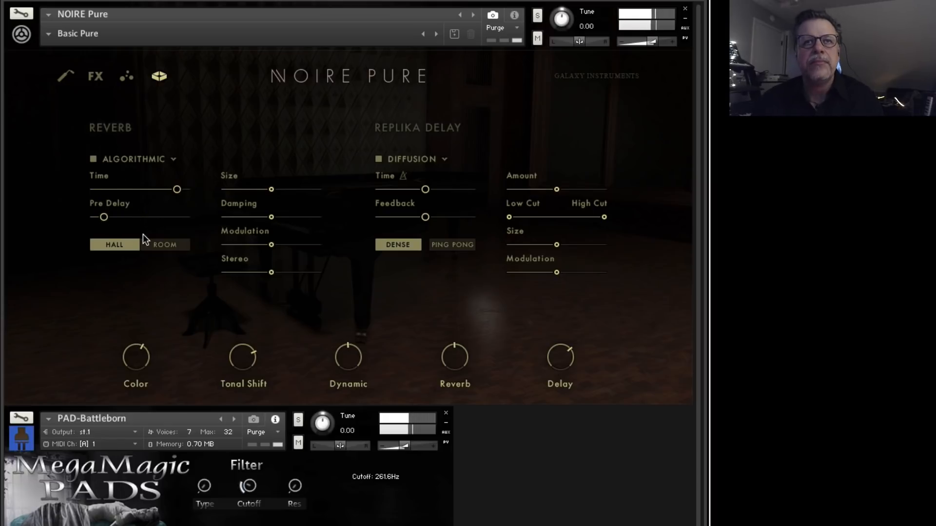
{"action": "left_click_drag", "start_coordinate": [454, 349], "coordinate": [456, 348]}
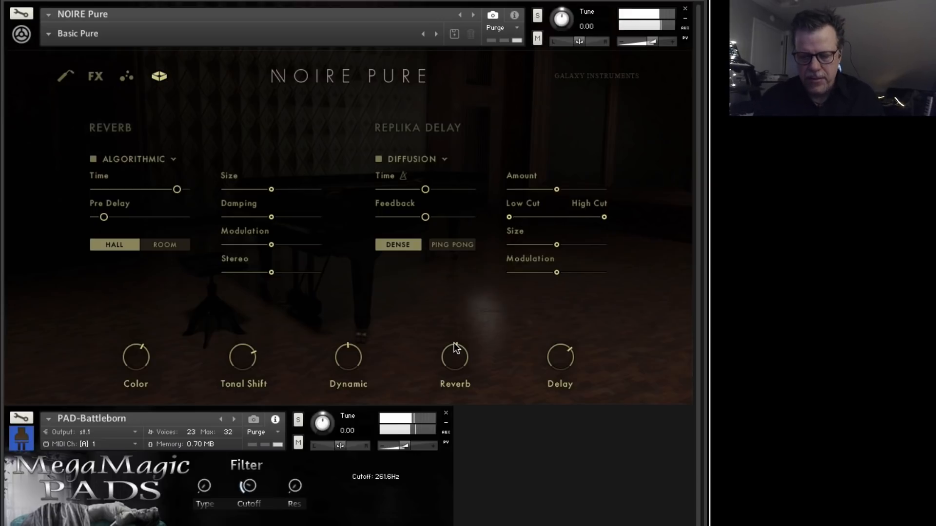
Try a higher Color setting on NOIRE Pure, then bring Tonal Shift and Color back to around their centre positions.
{"action": "left_click", "coordinate": [144, 350]}
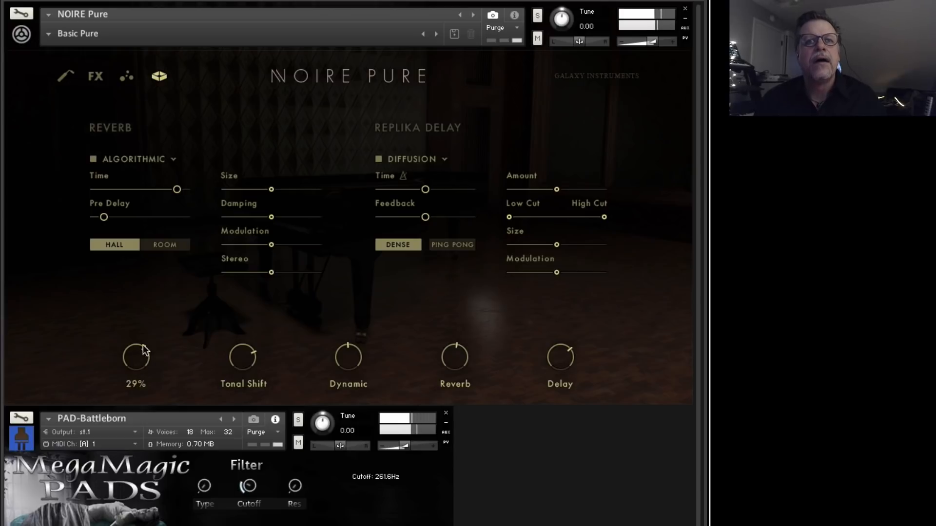
{"action": "left_click_drag", "start_coordinate": [145, 350], "coordinate": [149, 332]}
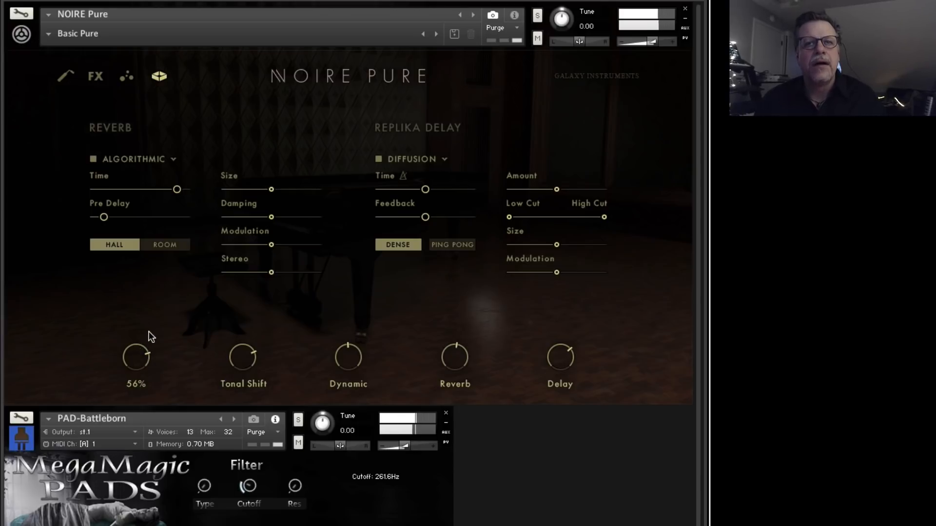
{"action": "left_click_drag", "start_coordinate": [250, 361], "coordinate": [252, 389]}
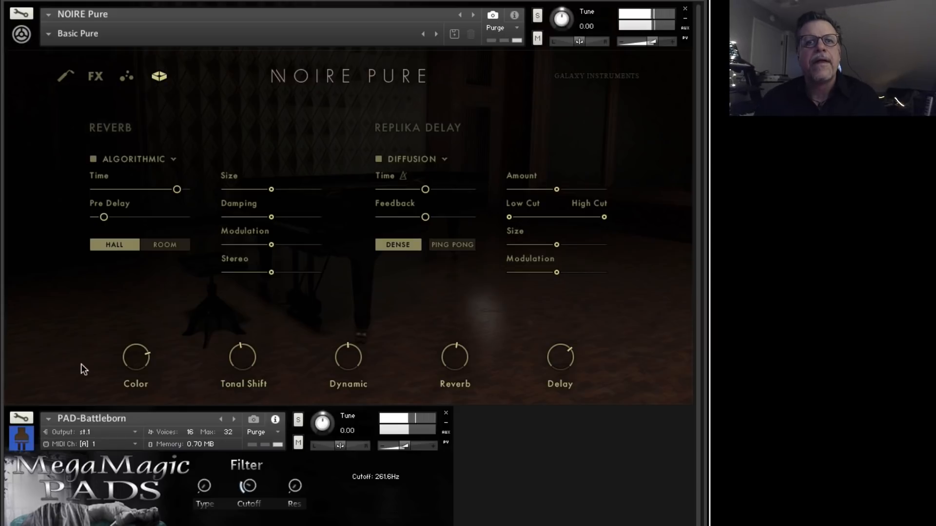
{"action": "left_click_drag", "start_coordinate": [139, 370], "coordinate": [131, 396]}
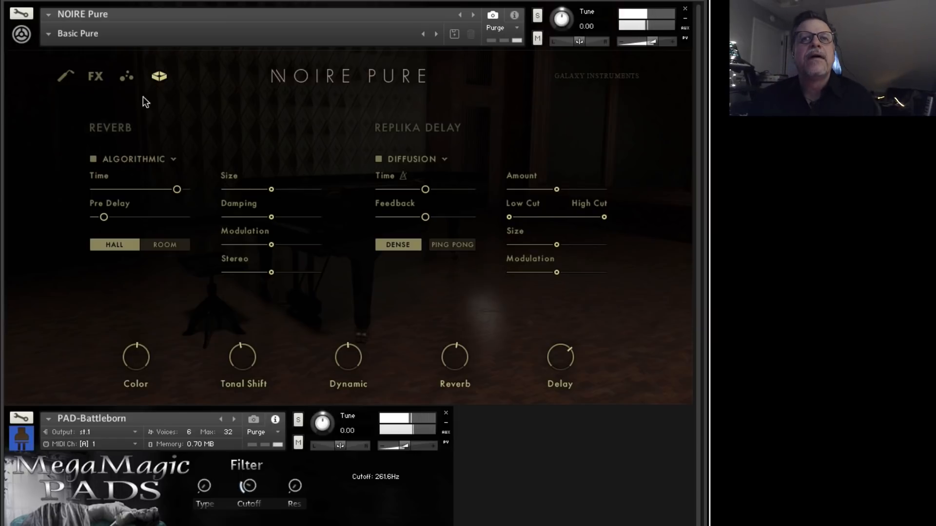
Return to the Particles Engine settings and fine-tune the particles' Decay.
{"action": "left_click", "coordinate": [100, 77]}
{"action": "left_click", "coordinate": [127, 77]}
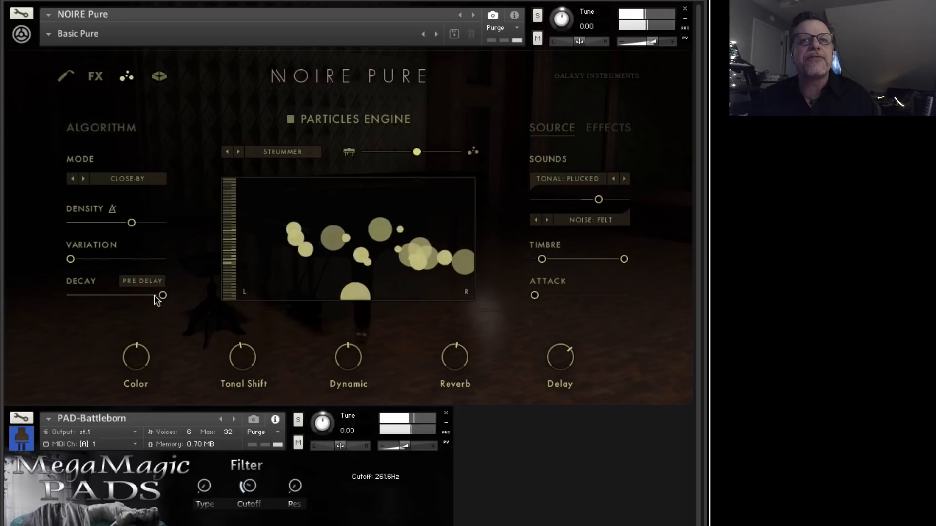
{"action": "left_click_drag", "start_coordinate": [156, 296], "coordinate": [155, 295]}
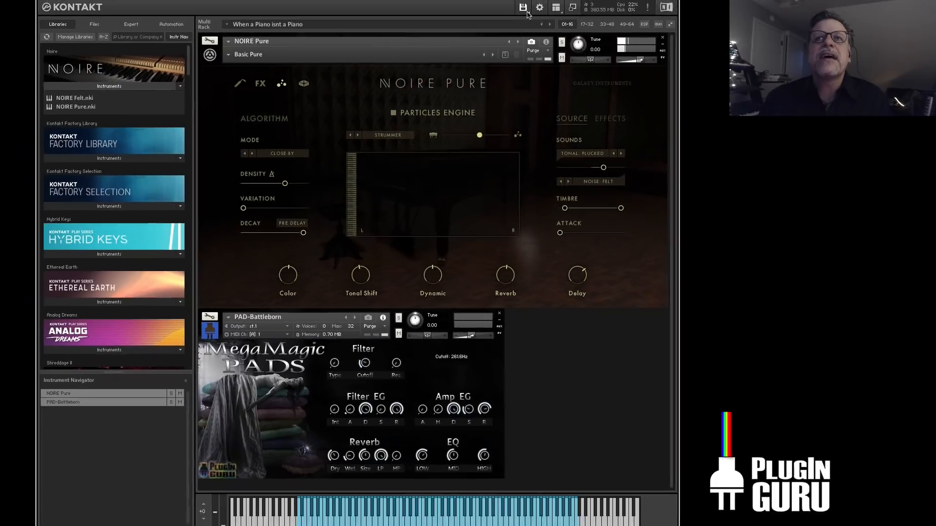
Save the multi as "8th Note Looking Glass" in the Dancing NOIRE_MM PADS folder.
{"action": "left_click", "coordinate": [524, 8]}
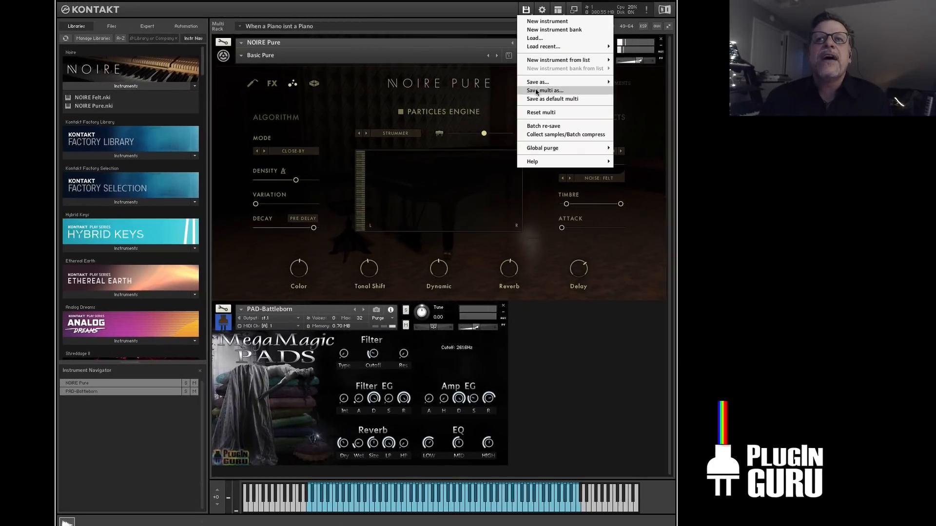
{"action": "left_click", "coordinate": [537, 90]}
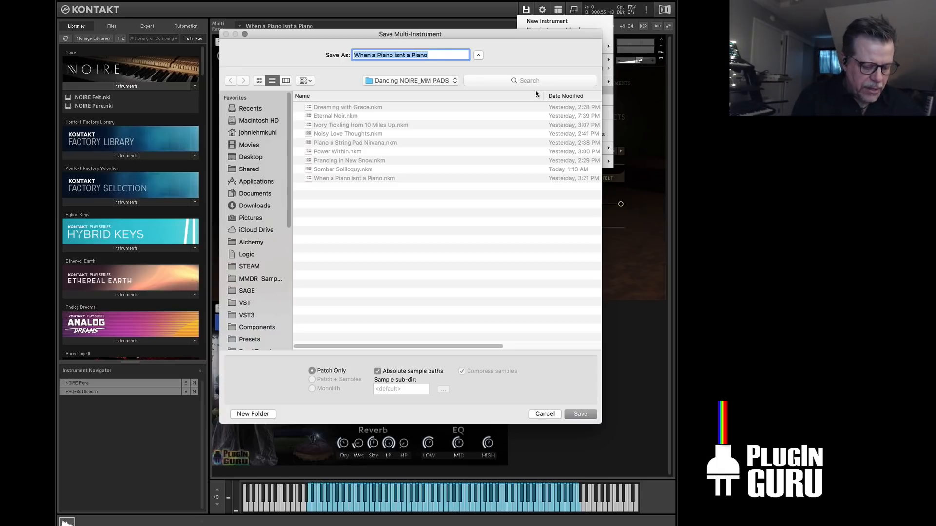
{"action": "type", "text": "8th N"}
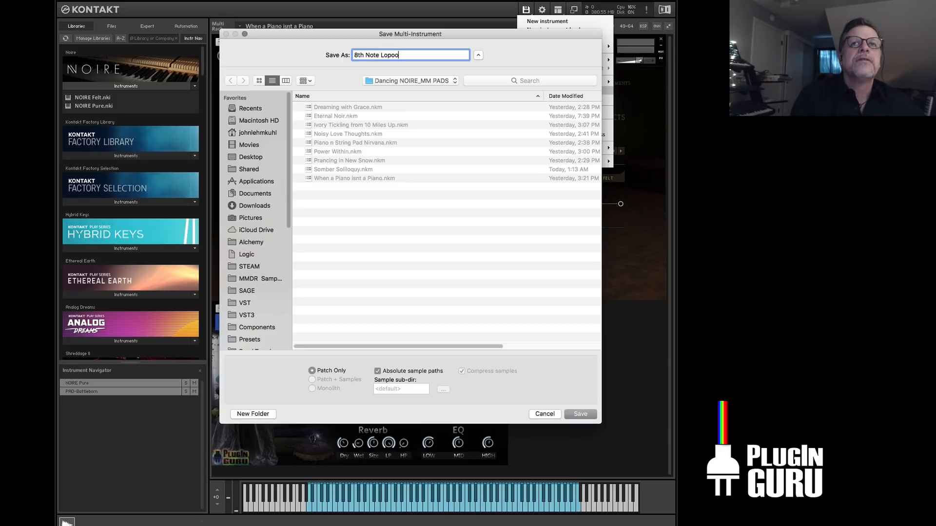
{"action": "type", "text": "ote Looking Glass"}
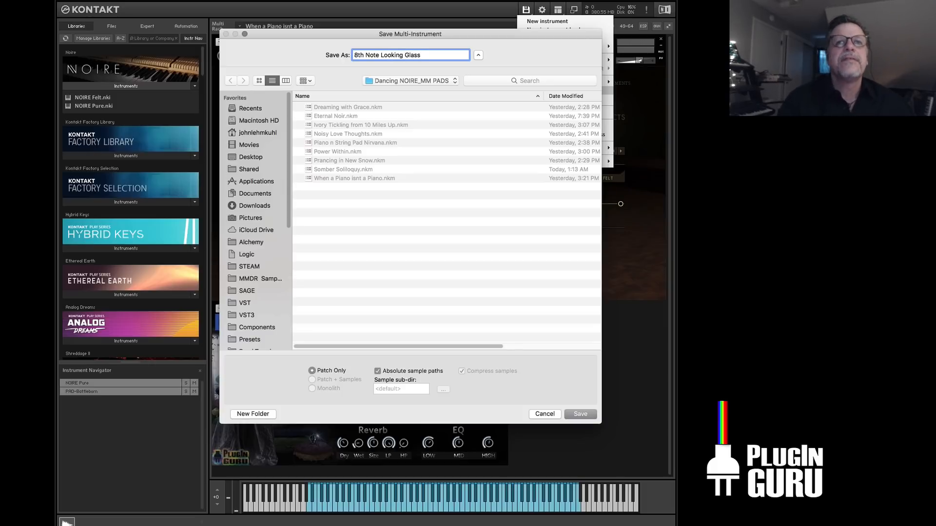
{"action": "key", "text": "Return"}
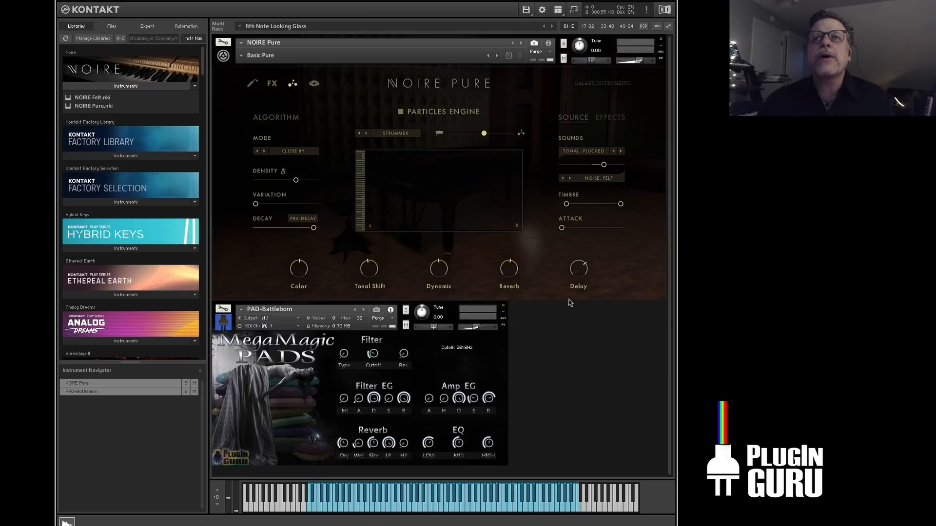
Show the Quick-Load browser and add Action Strings.nki from the libraries to its instrument list.
{"action": "scroll", "coordinate": [110, 186], "scroll_direction": "down", "scroll_amount": 3}
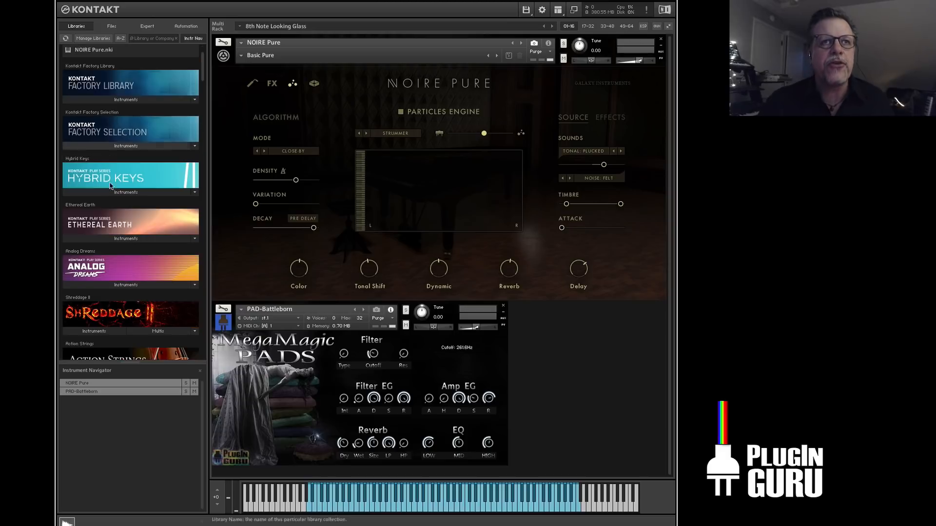
{"action": "scroll", "coordinate": [111, 190], "scroll_direction": "down", "scroll_amount": 15}
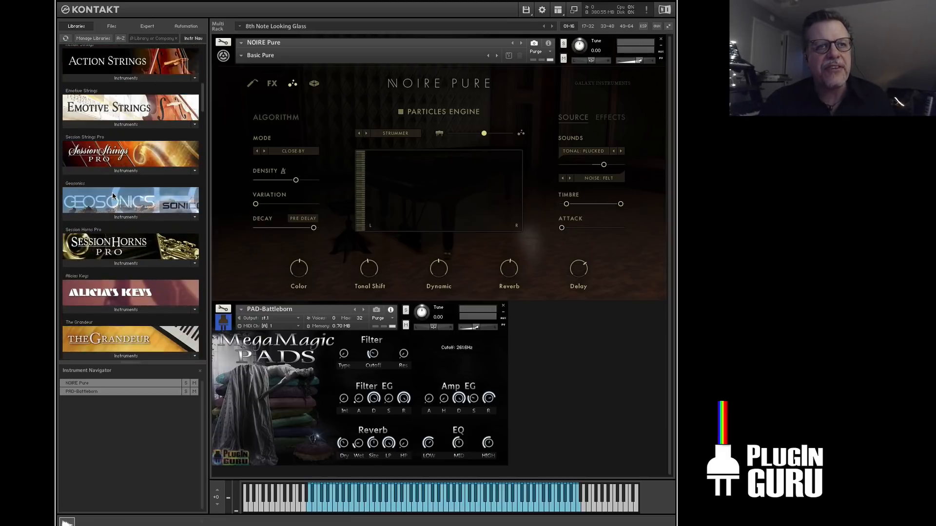
{"action": "scroll", "coordinate": [112, 196], "scroll_direction": "up", "scroll_amount": 15}
{"action": "right_click", "coordinate": [578, 386]}
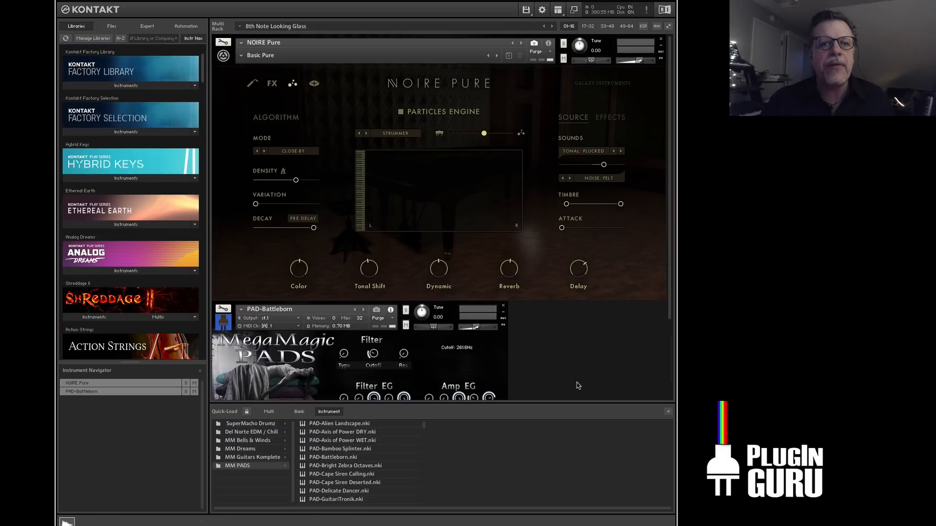
{"action": "left_click", "coordinate": [273, 414]}
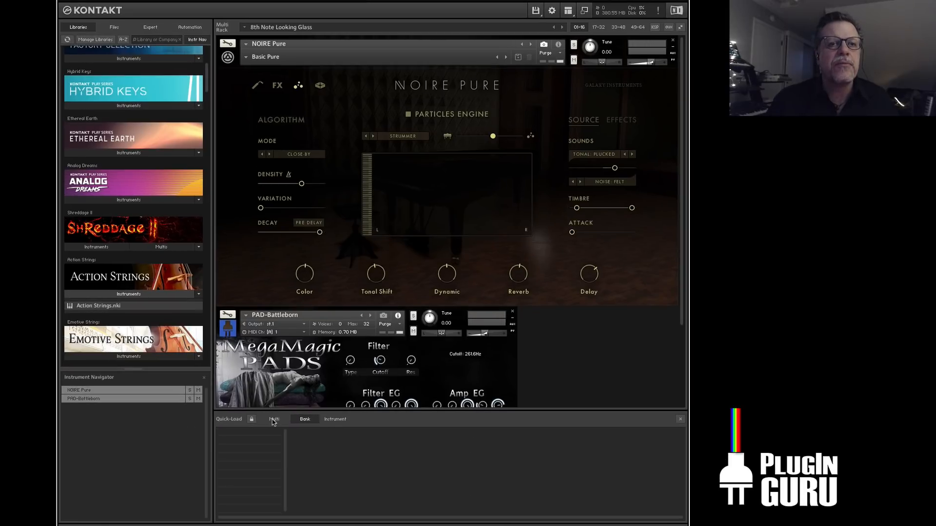
{"action": "left_click", "coordinate": [336, 420]}
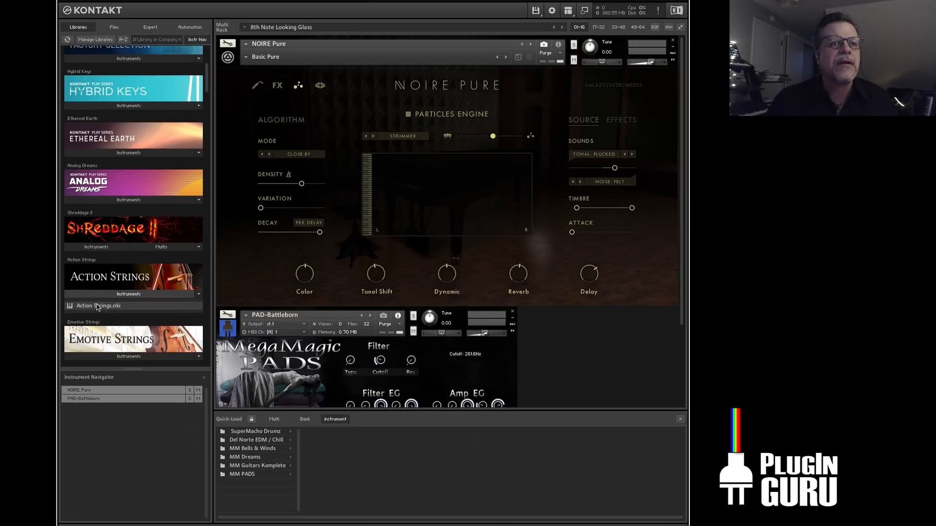
{"action": "left_click_drag", "start_coordinate": [97, 307], "coordinate": [243, 485]}
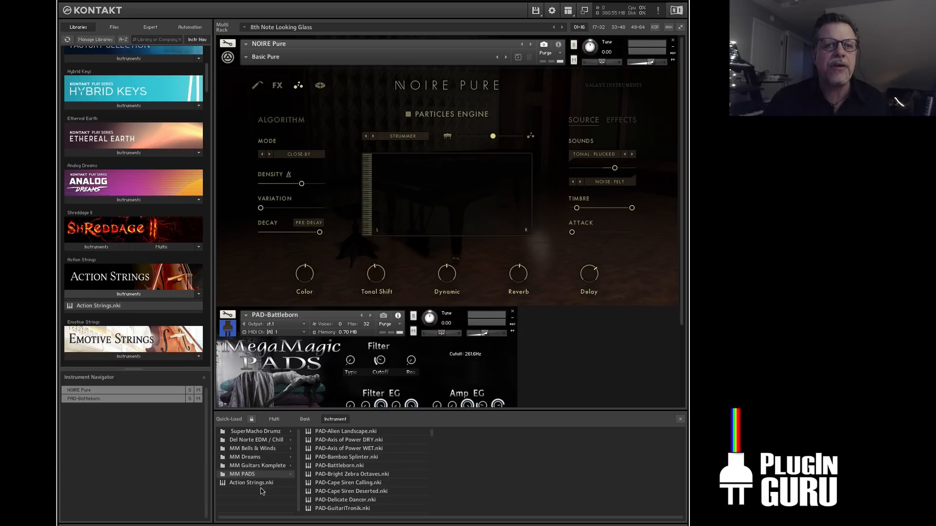
{"action": "left_click", "coordinate": [249, 483]}
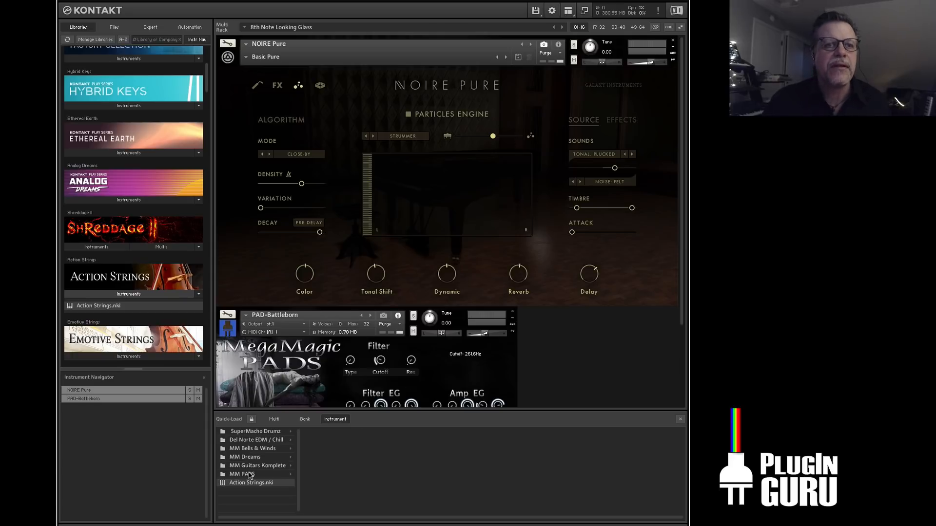
Move the Kontakt window aside and place the Finder window for PluginGuru Libraries where its folders are fully readable.
{"action": "scroll", "coordinate": [168, 198], "scroll_direction": "down", "scroll_amount": 3}
{"action": "scroll", "coordinate": [158, 219], "scroll_direction": "up", "scroll_amount": 4}
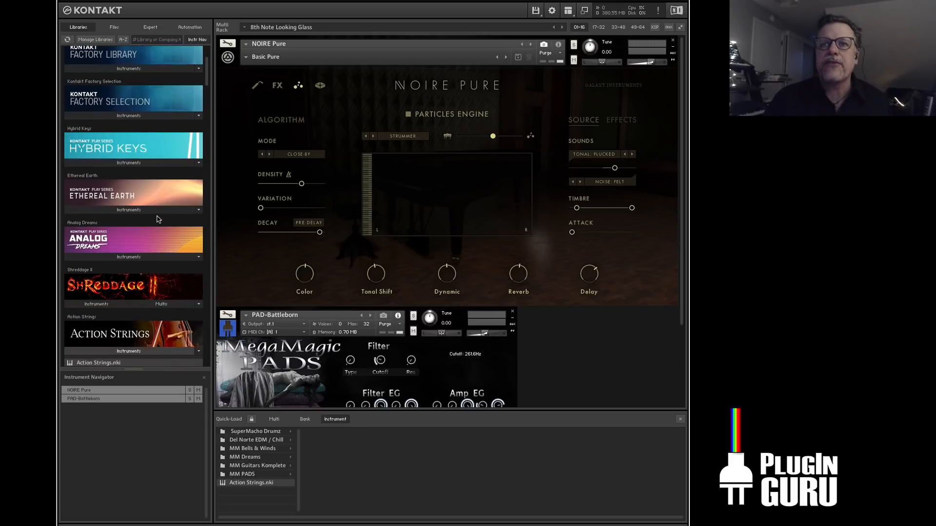
{"action": "scroll", "coordinate": [158, 219], "scroll_direction": "up", "scroll_amount": 1}
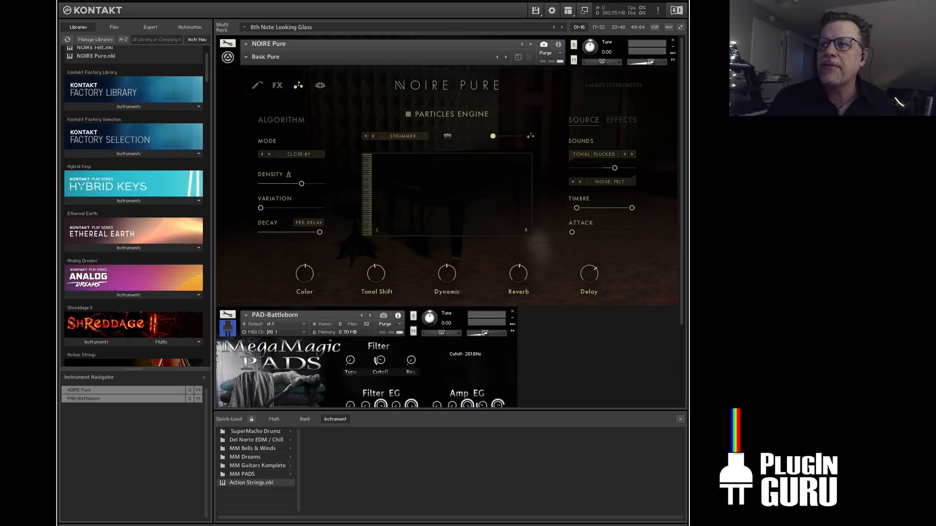
{"action": "left_click_drag", "start_coordinate": [463, 4], "coordinate": [361, 4]}
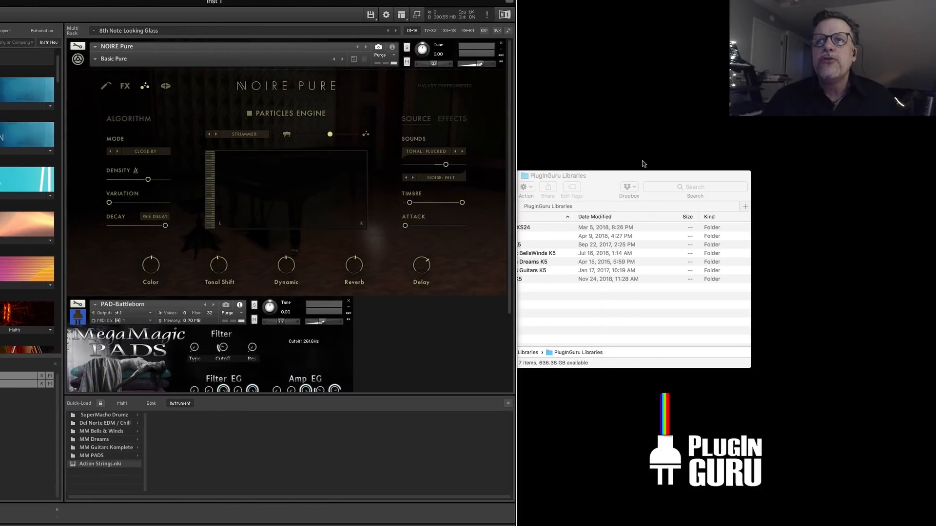
{"action": "left_click_drag", "start_coordinate": [633, 183], "coordinate": [691, 197]}
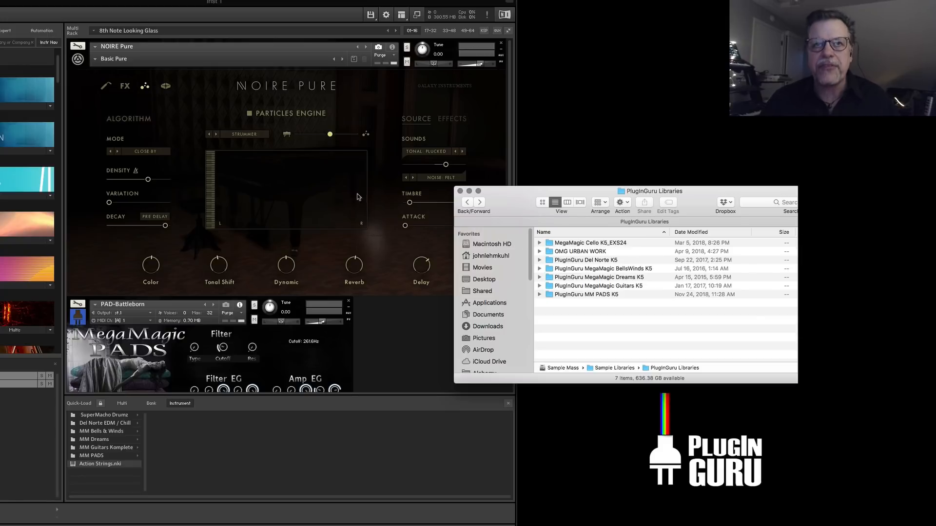
{"action": "left_click", "coordinate": [377, 19]}
{"action": "left_click", "coordinate": [376, 19]}
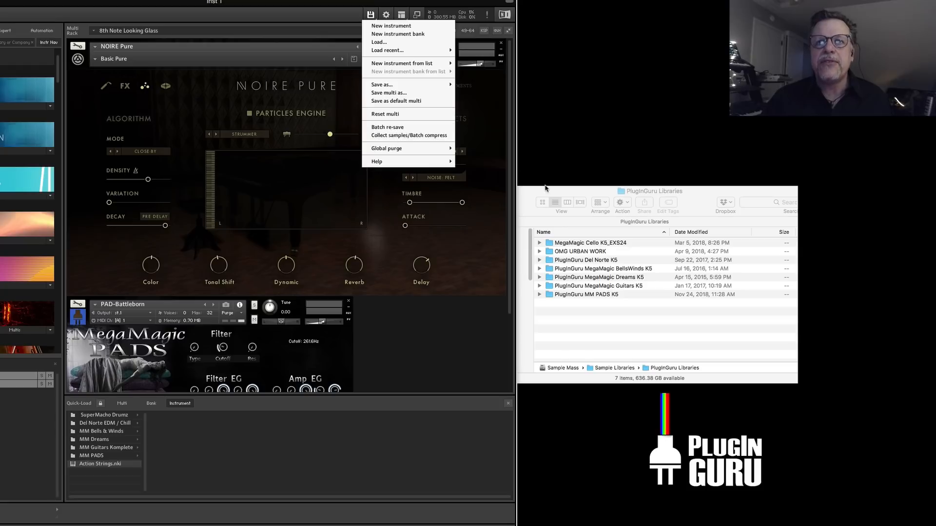
{"action": "left_click", "coordinate": [537, 194]}
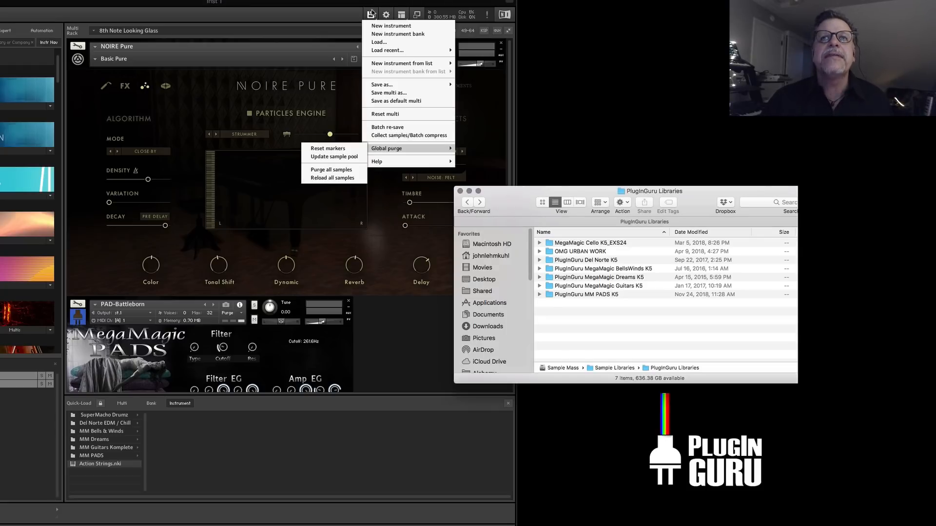
{"action": "left_click", "coordinate": [374, 13]}
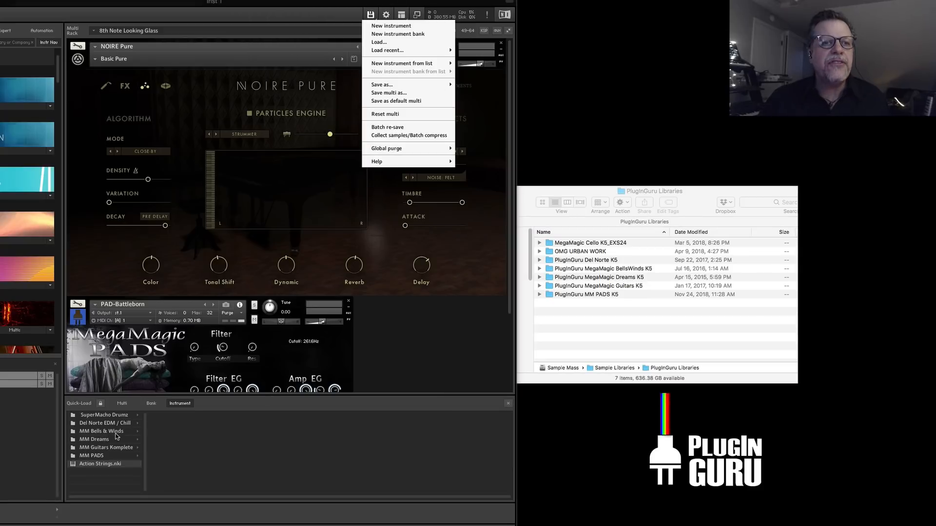
Delete the Dancing NOIRE_MM PADS folder from the Quick-Load multis.
{"action": "left_click", "coordinate": [128, 405]}
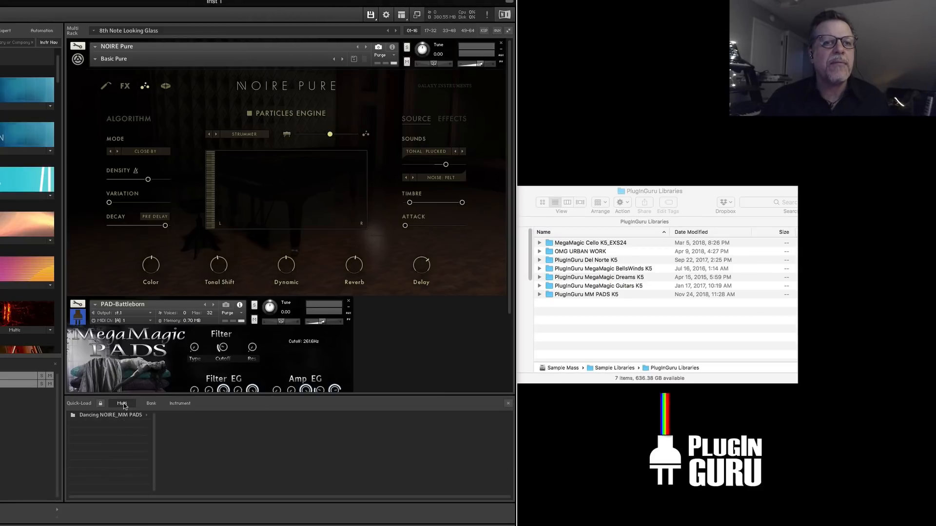
{"action": "left_click", "coordinate": [104, 416]}
{"action": "right_click", "coordinate": [104, 416]}
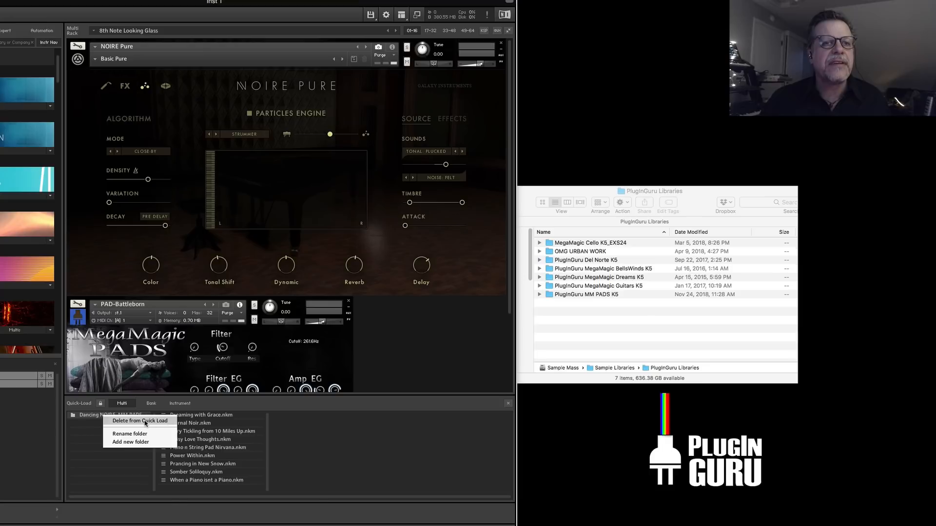
{"action": "left_click", "coordinate": [145, 422]}
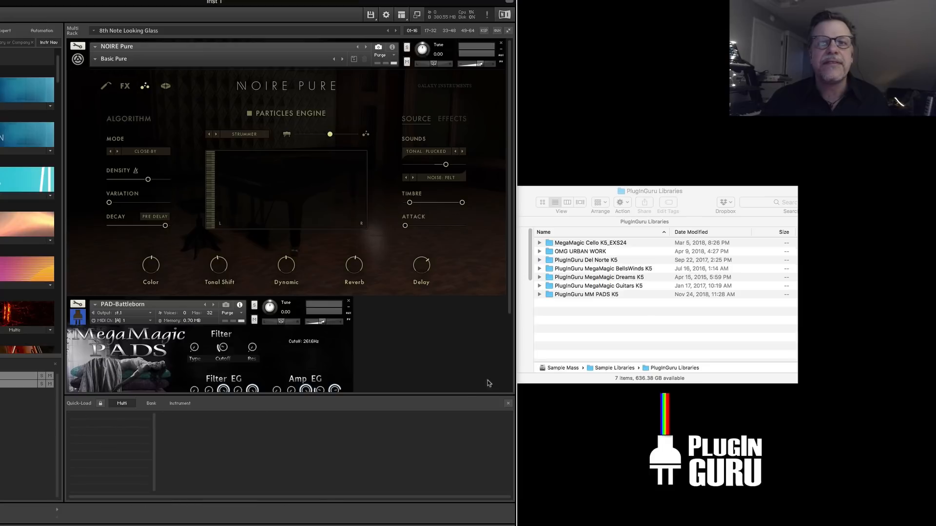
Add the Dancing NOIRE_MM PADS folder from MegaMagic PADS for Kontakt 5.1 in Finder to the Quick-Load multis, and close the Finder window.
{"action": "left_click", "coordinate": [565, 305]}
{"action": "double_click", "coordinate": [555, 293]}
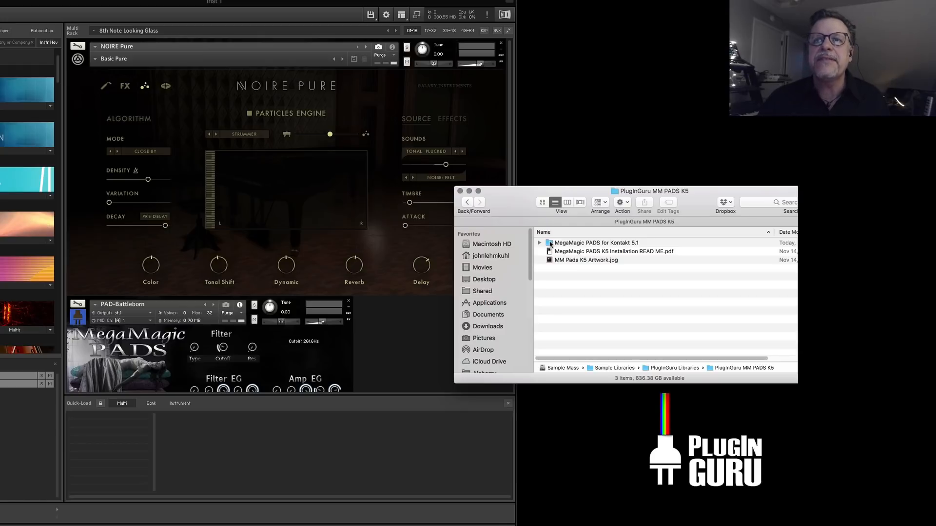
{"action": "double_click", "coordinate": [551, 245]}
{"action": "left_click", "coordinate": [579, 244]}
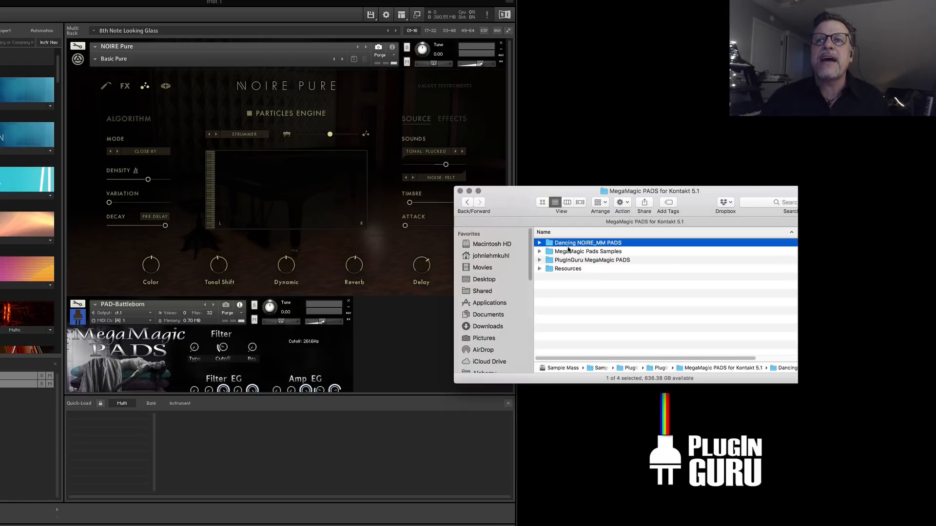
{"action": "left_click_drag", "start_coordinate": [565, 246], "coordinate": [103, 413]}
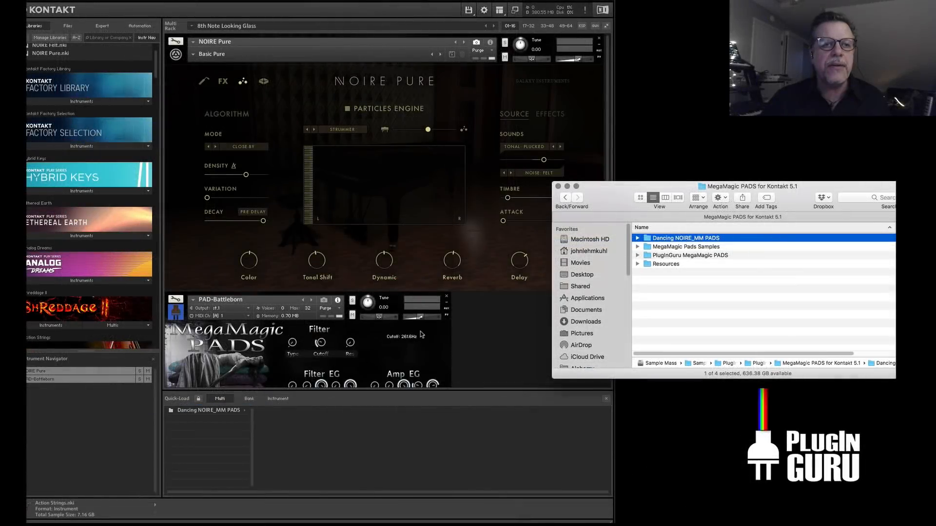
{"action": "left_click", "coordinate": [559, 186]}
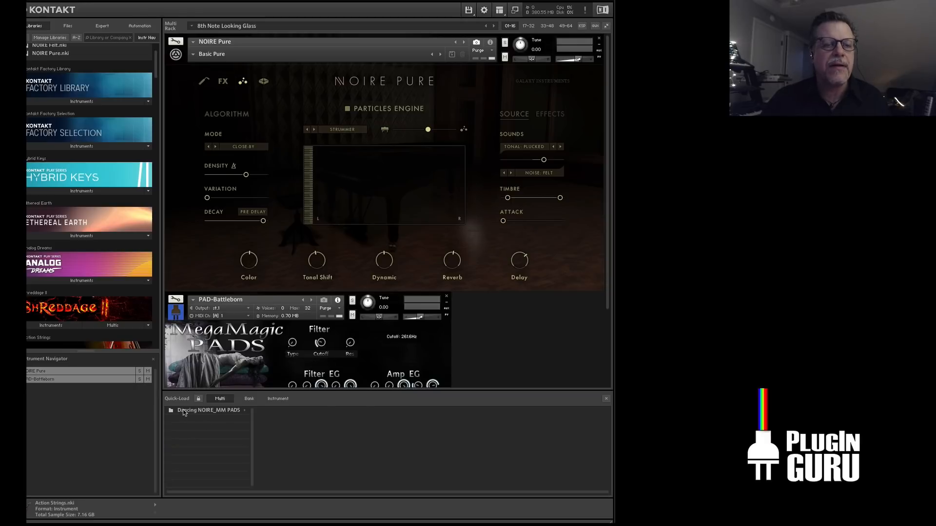
Load the Noisy Love Thoughts multi from the Dancing NOIRE_MM PADS Quick-Load folder and close the Quick-Load browser.
{"action": "left_click", "coordinate": [185, 413]}
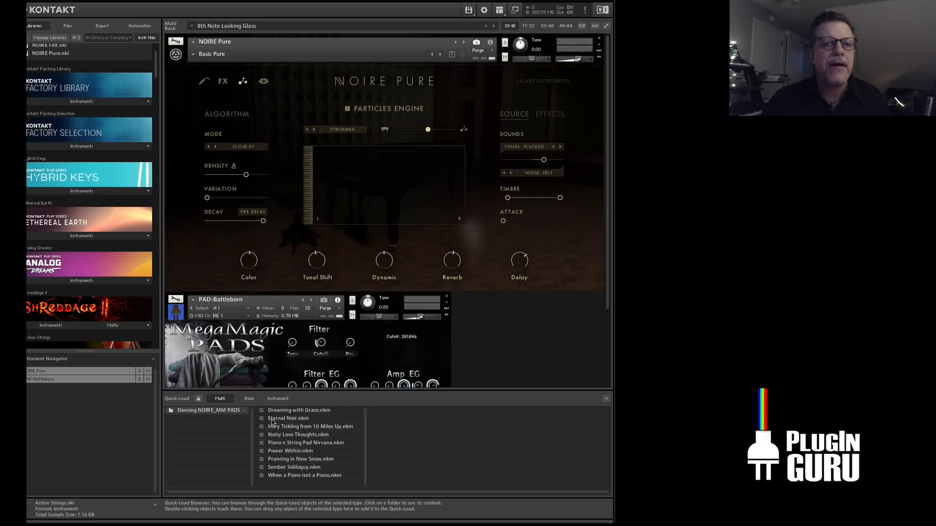
{"action": "double_click", "coordinate": [287, 435]}
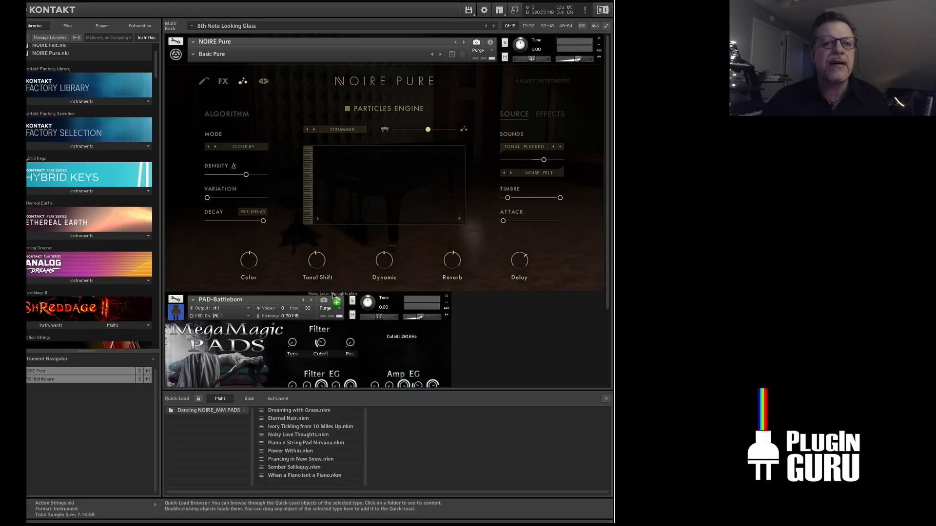
{"action": "left_click", "coordinate": [535, 165]}
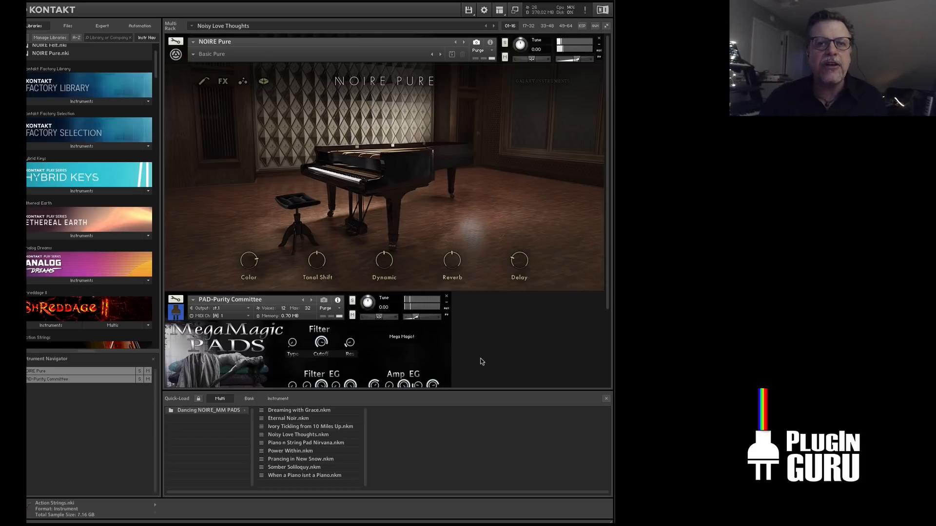
{"action": "double_click", "coordinate": [545, 357]}
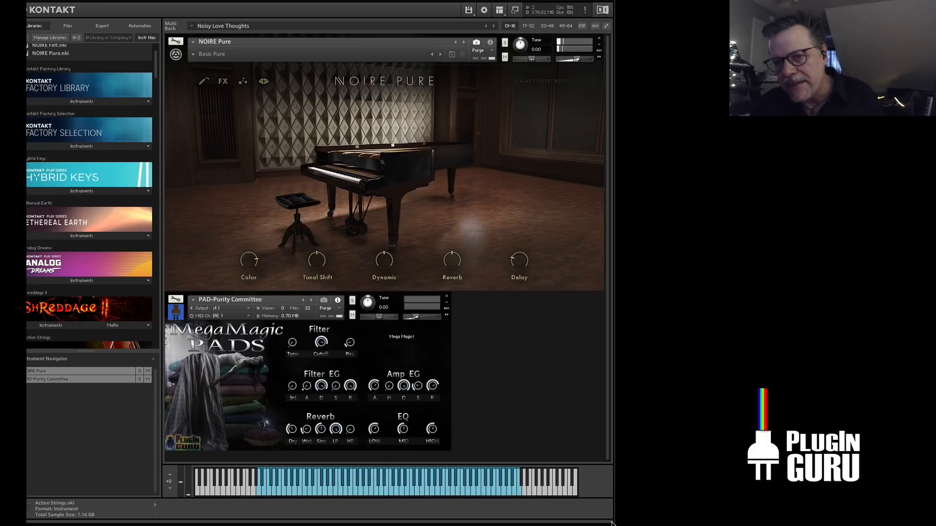
Shorten and reposition the Kontakt window, and remove the PAD-Purity Committee instrument so only NOIRE Pure stays loaded.
{"action": "left_click_drag", "start_coordinate": [611, 523], "coordinate": [600, 351]}
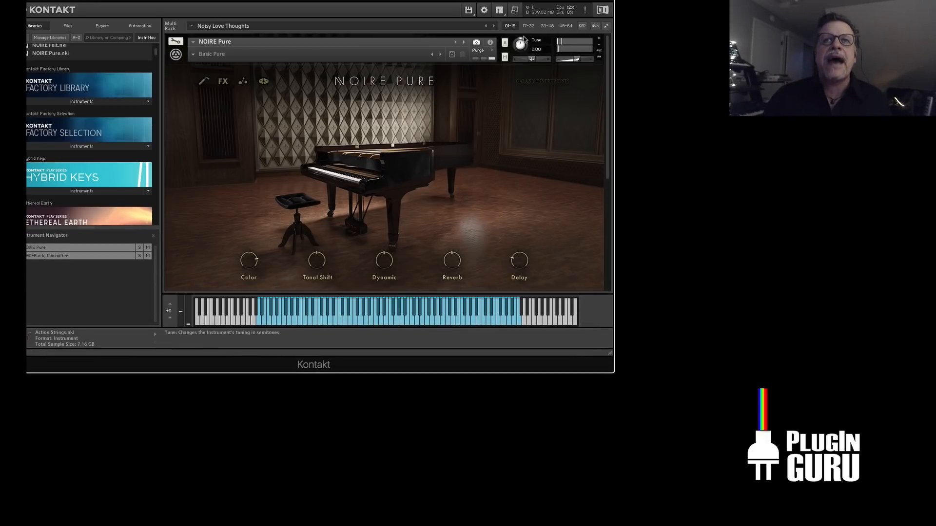
{"action": "left_click_drag", "start_coordinate": [497, 1], "coordinate": [602, 99]}
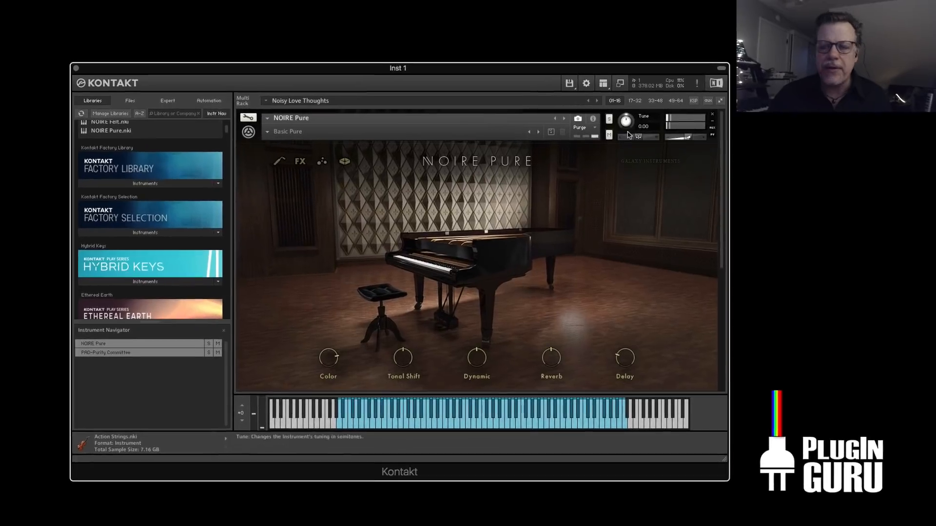
{"action": "scroll", "coordinate": [613, 266], "scroll_direction": "down", "scroll_amount": 1}
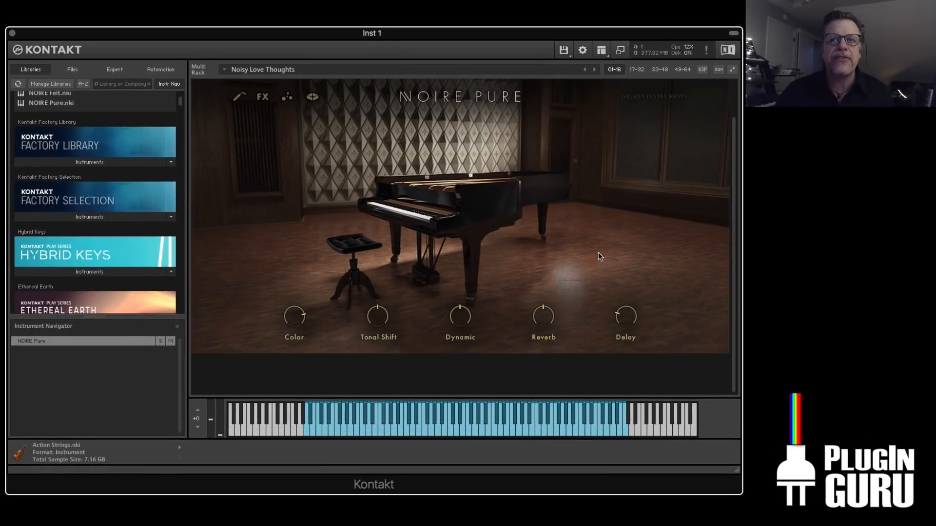
{"action": "scroll", "coordinate": [599, 244], "scroll_direction": "up", "scroll_amount": 2}
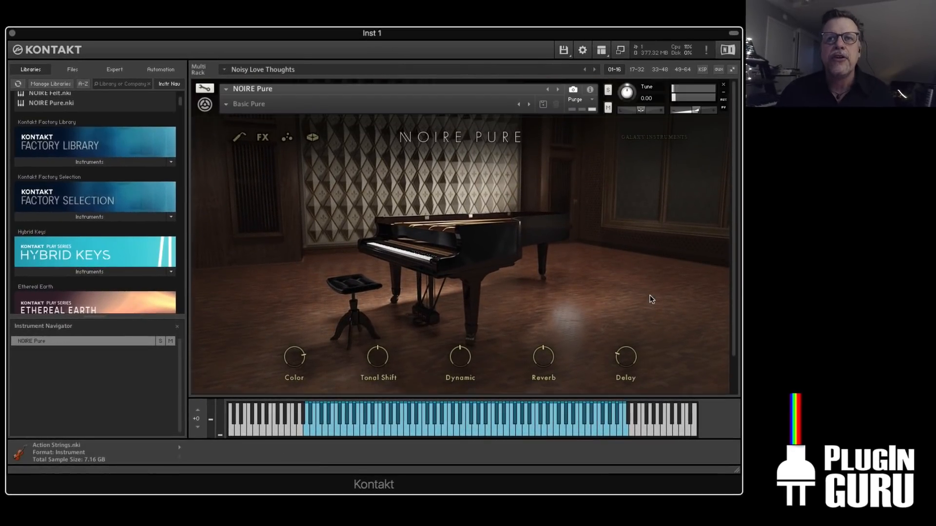